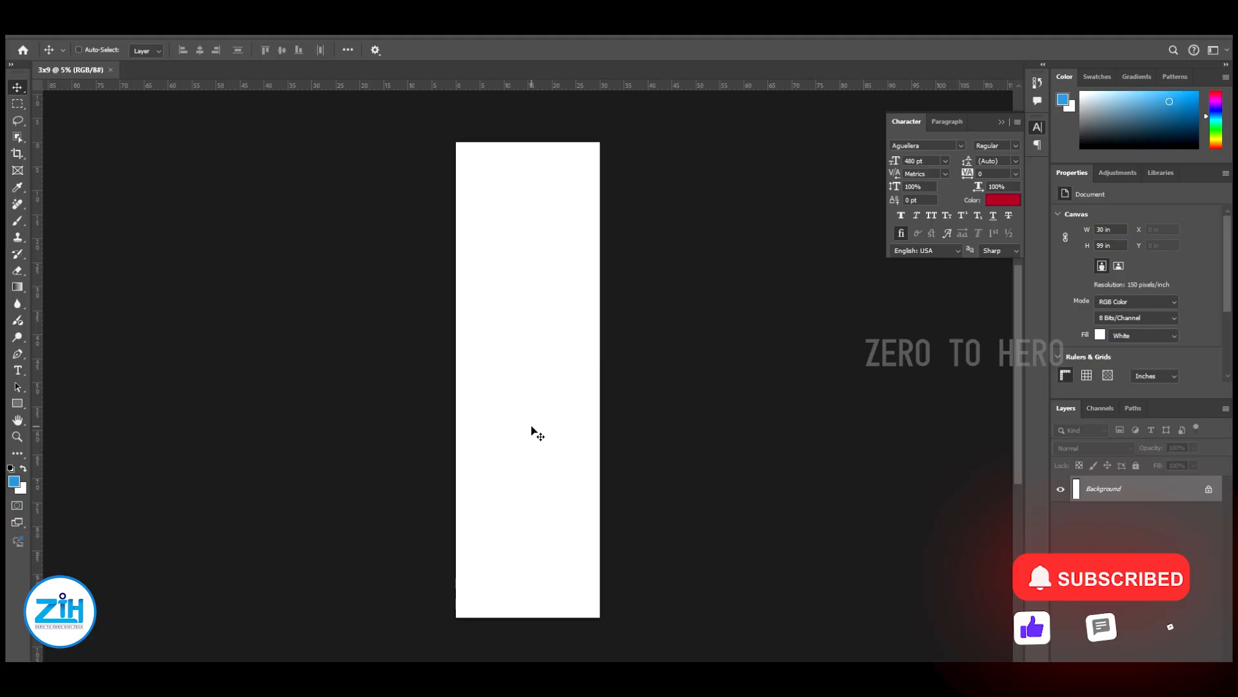
Paste the red gradient background as pixels and scale it to about 74 by 120 in so it covers the banner
key("ctrl+v")
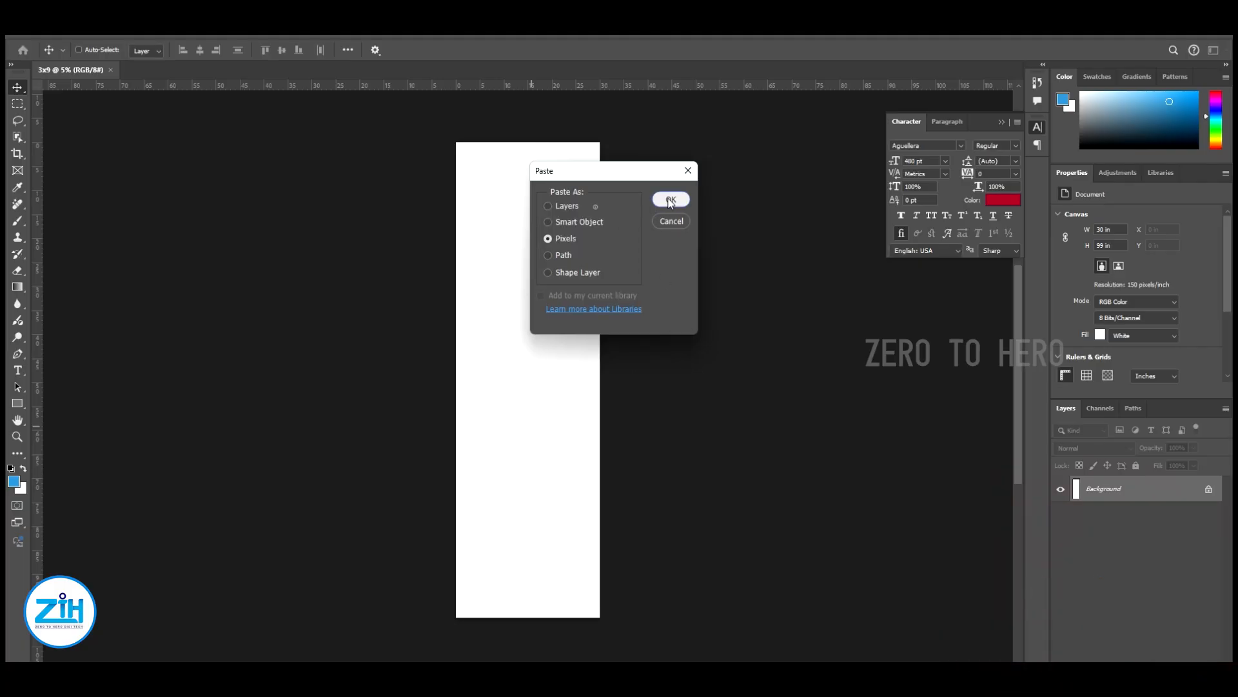
left_click(671, 199)
left_click_drag(534, 377, 668, 119)
left_click_drag(567, 213, 567, 231)
left_click_drag(689, 148, 730, 123)
left_click_drag(609, 197, 608, 222)
key("Return")
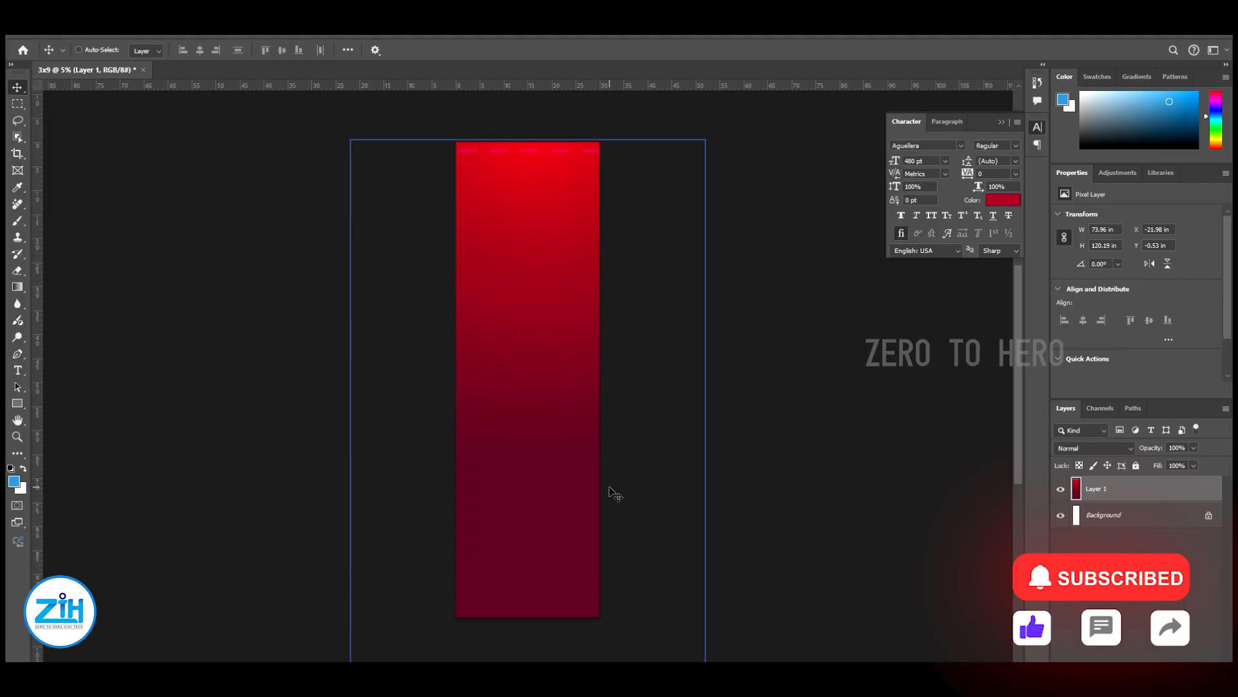
Nudge the red gradient layer slightly upward to a Y position of about -0.93 in
key("Up")
key("Up")
key("Up")
key("Up")
key("Up")
key("Up")
key("Up")
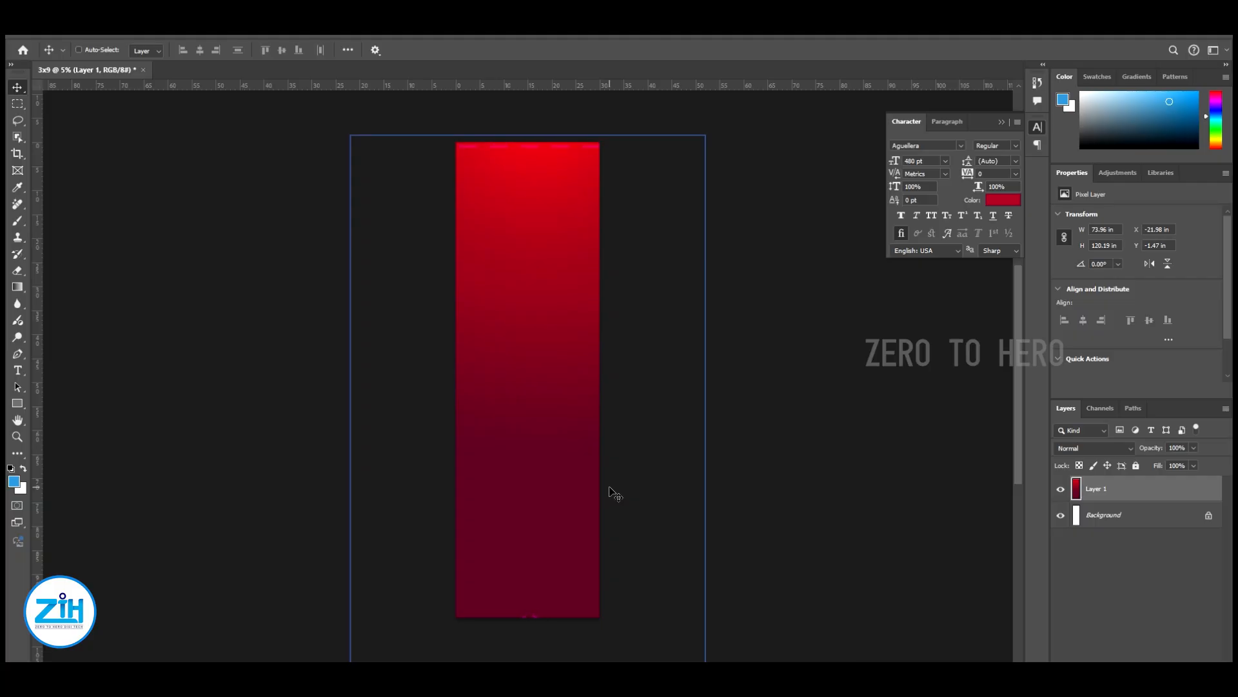
key("Down")
key("Down")
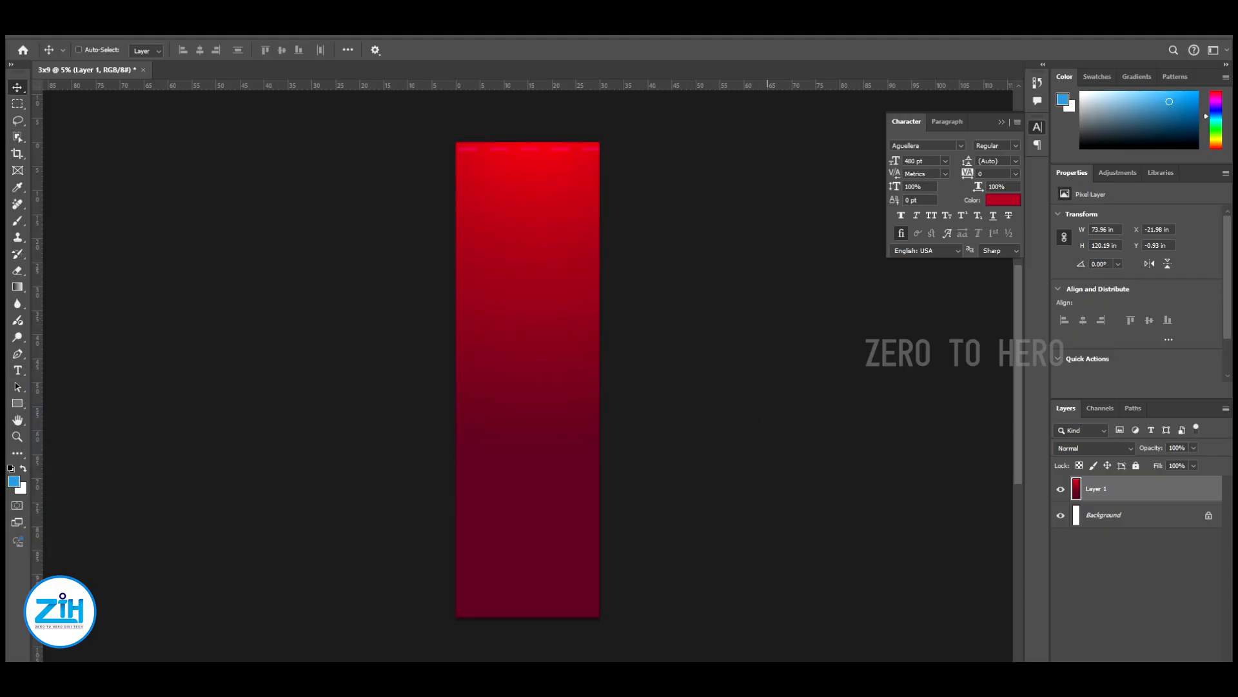
Paste the floral ornament as a pixel layer and enlarge it to about 115 in wide
key("ctrl+v")
key("Return")
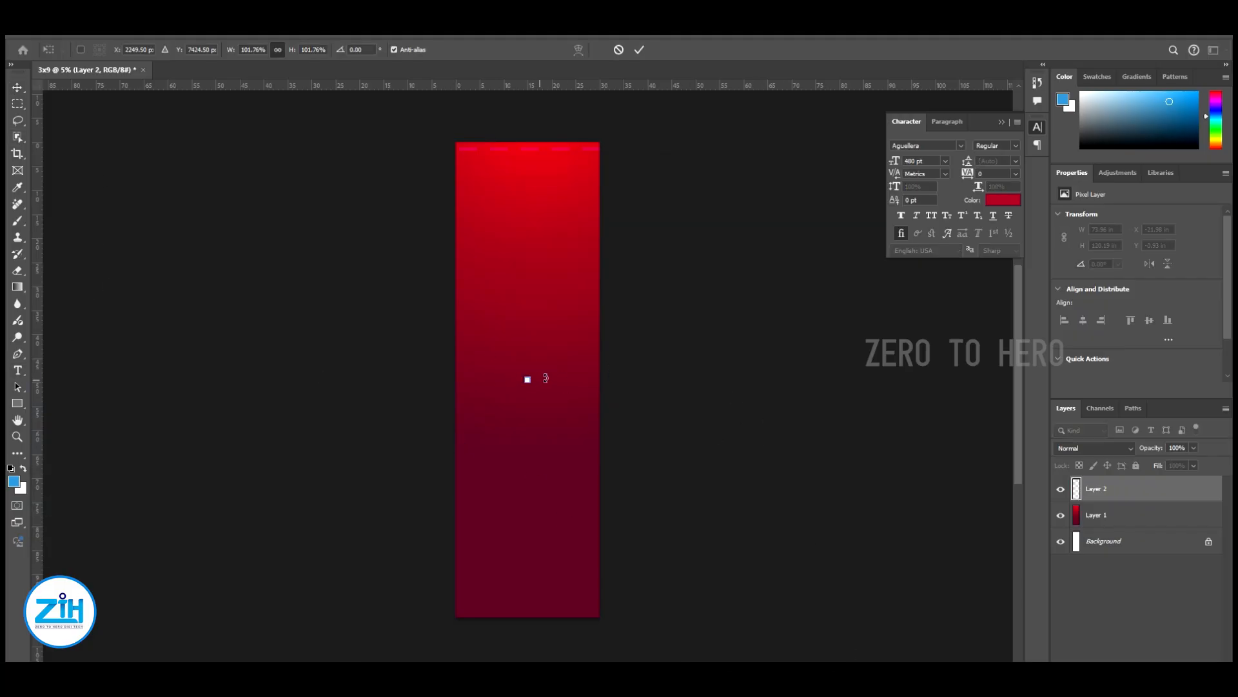
left_click_drag(529, 378, 805, 102)
key("Return")
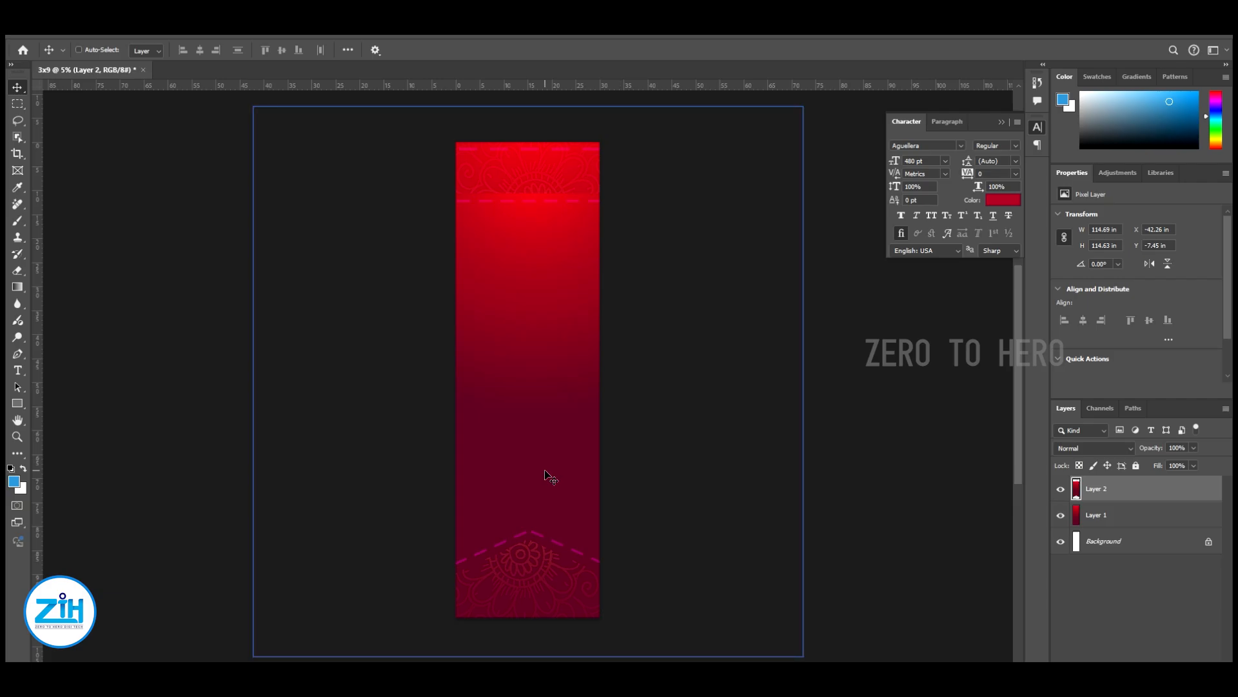
Move the floral ornament into the banner's lower-left corner and enlarge it to about 151 in wide
right_click(546, 476)
left_click(535, 451)
left_click_drag(567, 484, 378, 497)
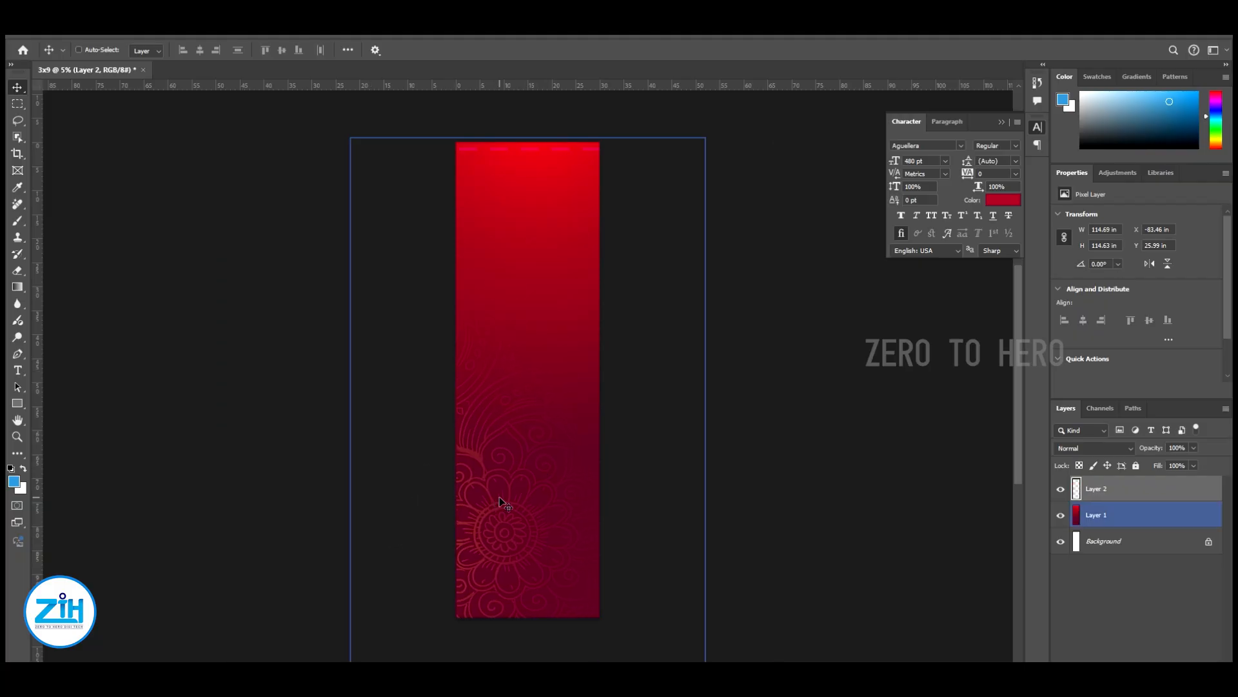
key("ctrl+t")
left_click_drag(608, 265, 714, 198)
left_click_drag(505, 523, 445, 525)
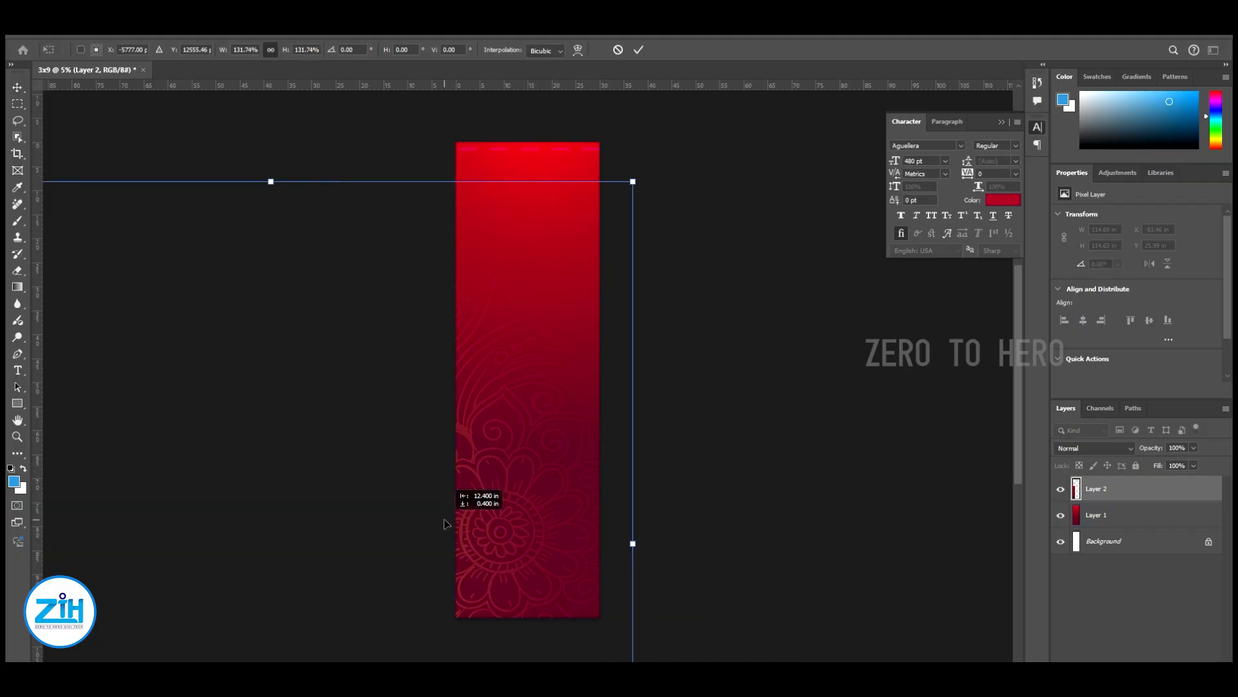
key("Return")
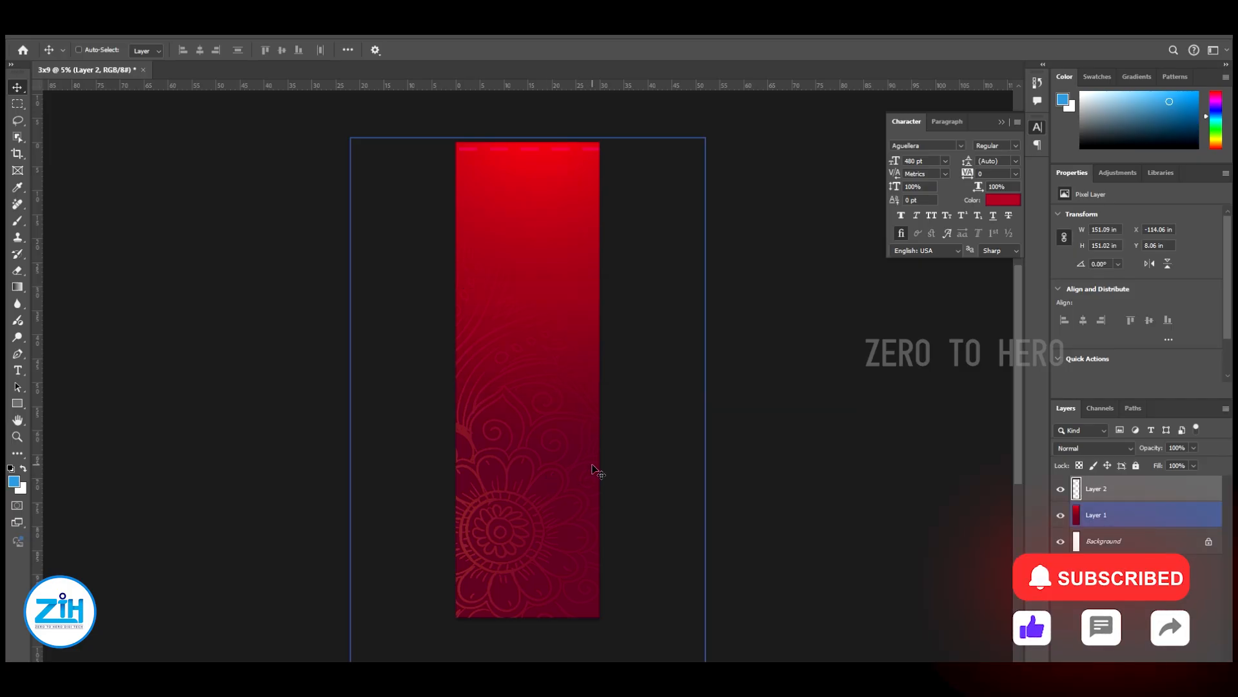
Nudge the floral ornament up in coarse increments to a Y position of about 4.3 in
key("shift+Up")
key("shift+Up")
key("shift+Up")
key("shift+Up")
key("shift+Up")
key("shift+Up")
key("shift+Up")
key("shift+Up")
key("shift+Up")
key("shift+Up")
key("shift+Up")
key("shift+Up")
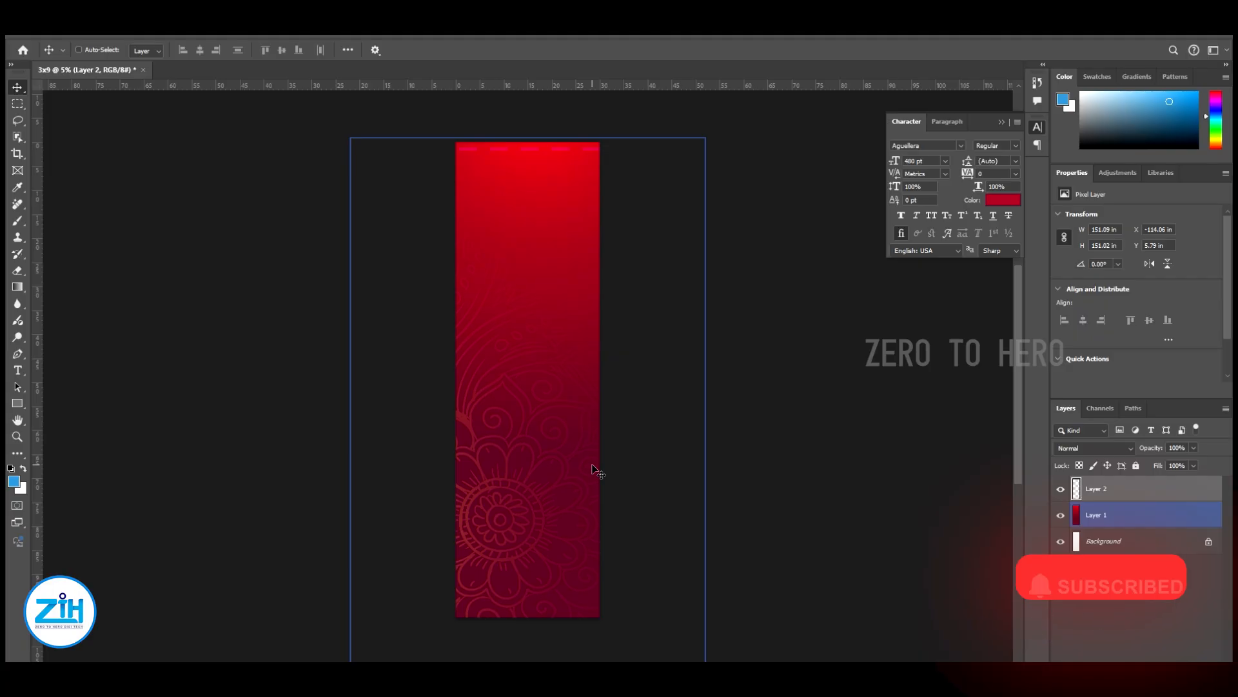
key("shift+Up")
key("shift+Up")
key("shift+Up")
key("shift+Up")
key("shift+Up")
key("shift+Up")
key("shift+Up")
key("shift+Up")
Save the document as 3x9.psd in the 18.11.24 folder inside Flex board > SANMUGA JEWELLERS
key("ctrl+s")
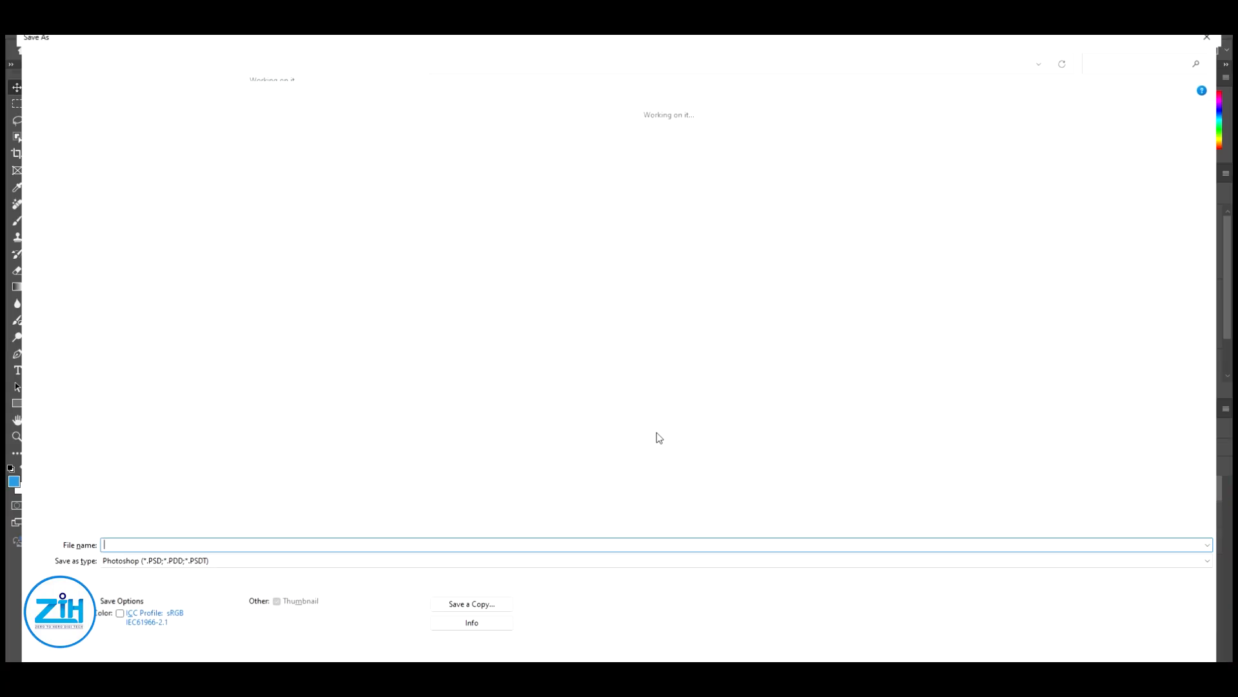
scroll(800, 434, "down", 6)
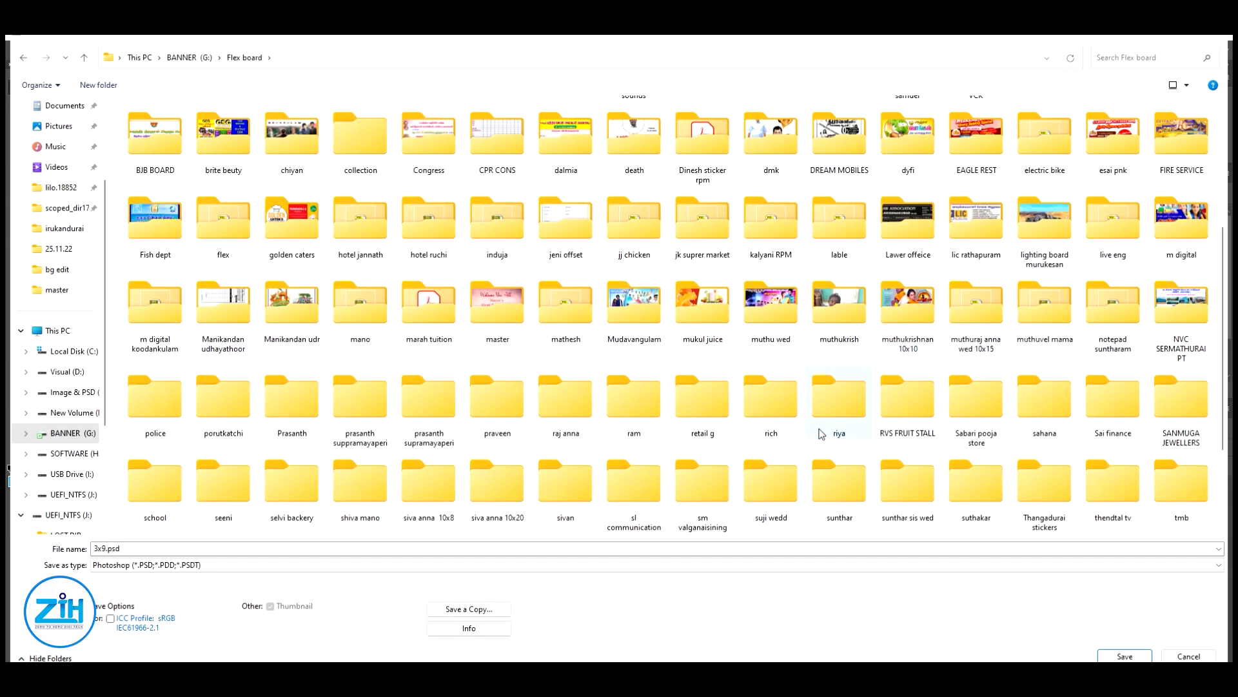
left_click(895, 359)
left_click(772, 343)
left_click(504, 339)
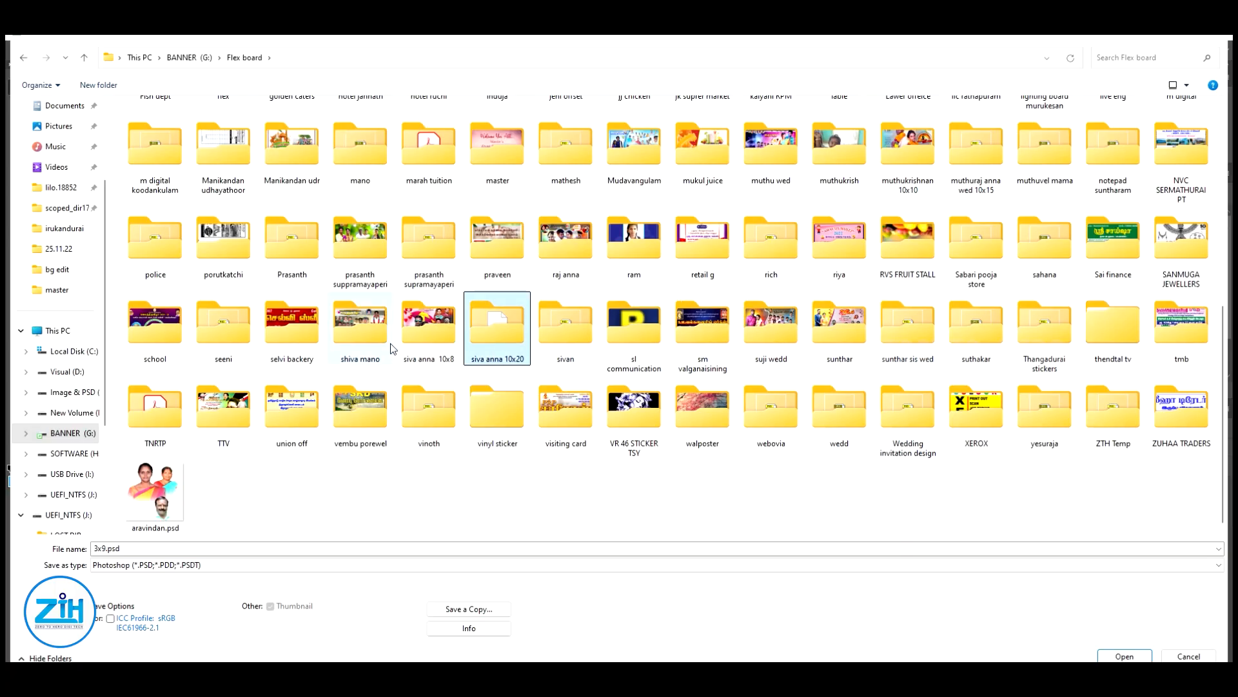
double_click(1182, 240)
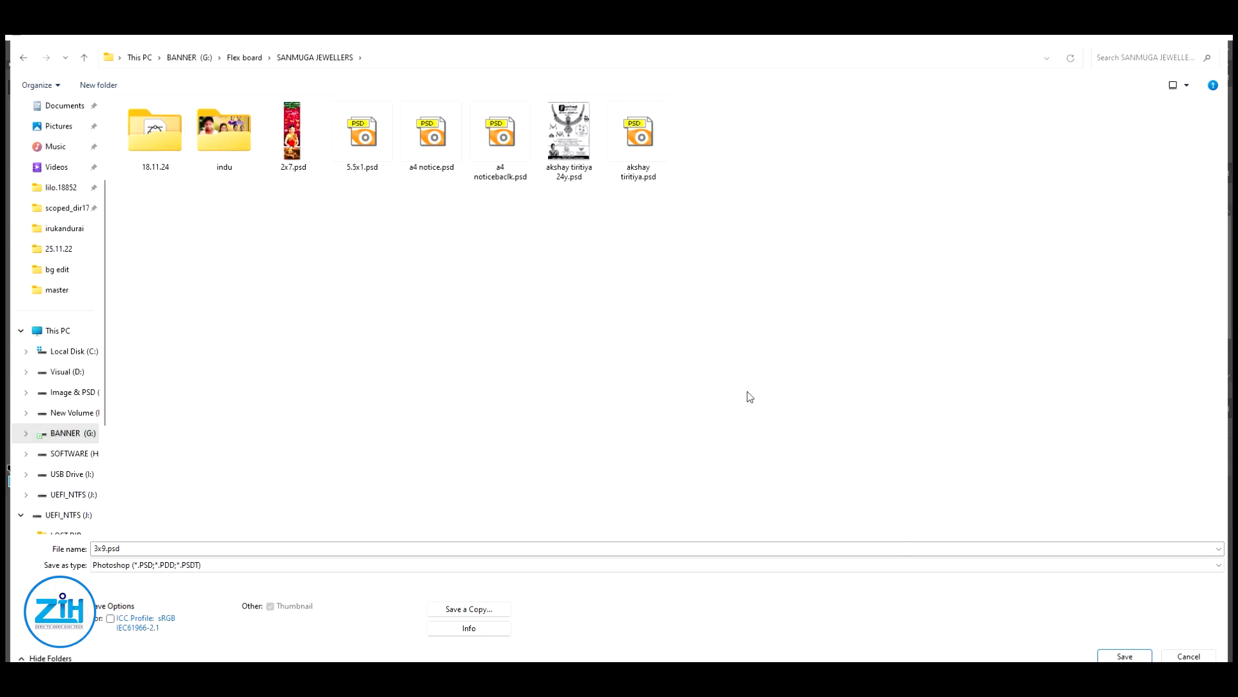
double_click(161, 136)
left_click(1135, 656)
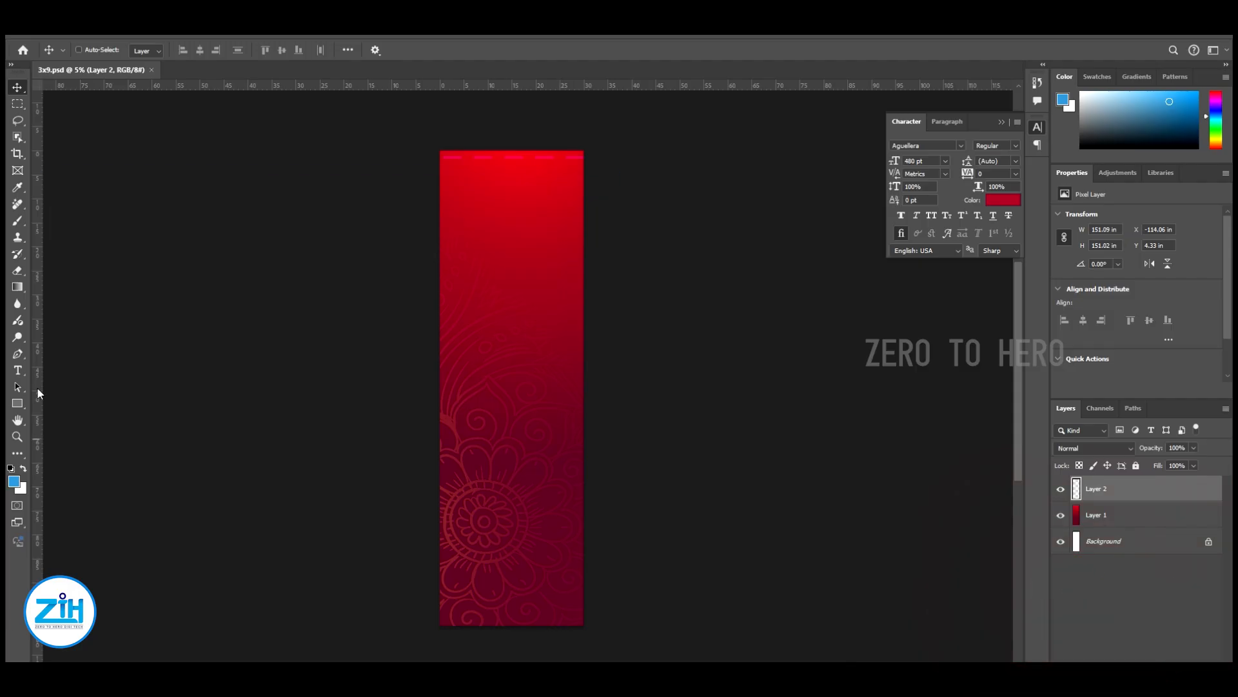
Add a placeholder text layer near the banner's upper edge and colour it white
left_click(17, 370)
left_click(463, 213)
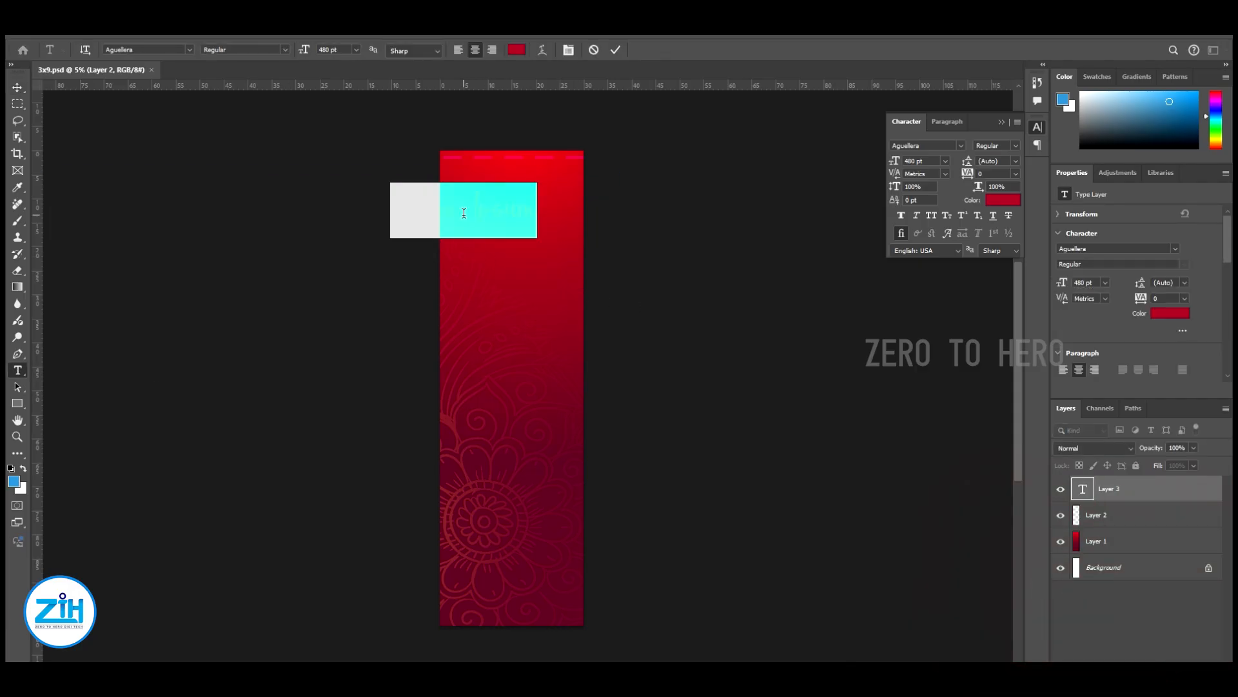
left_click(994, 202)
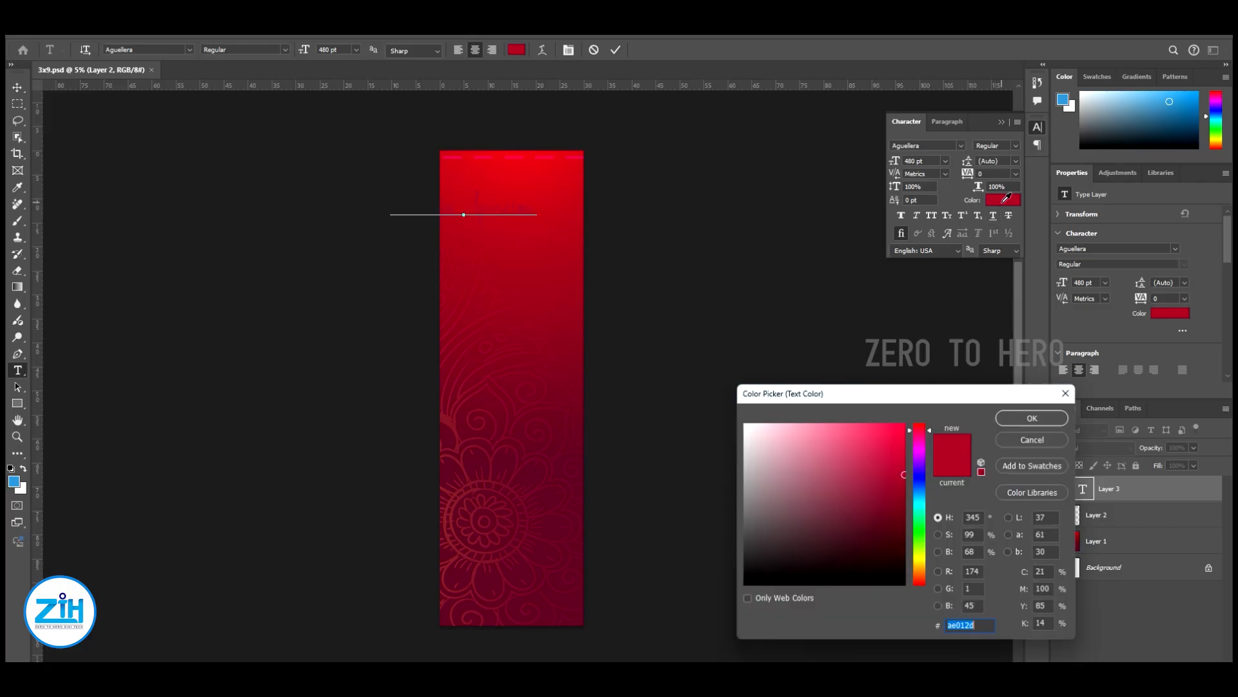
left_click_drag(790, 462, 604, 408)
left_click(1028, 420)
left_click(17, 87)
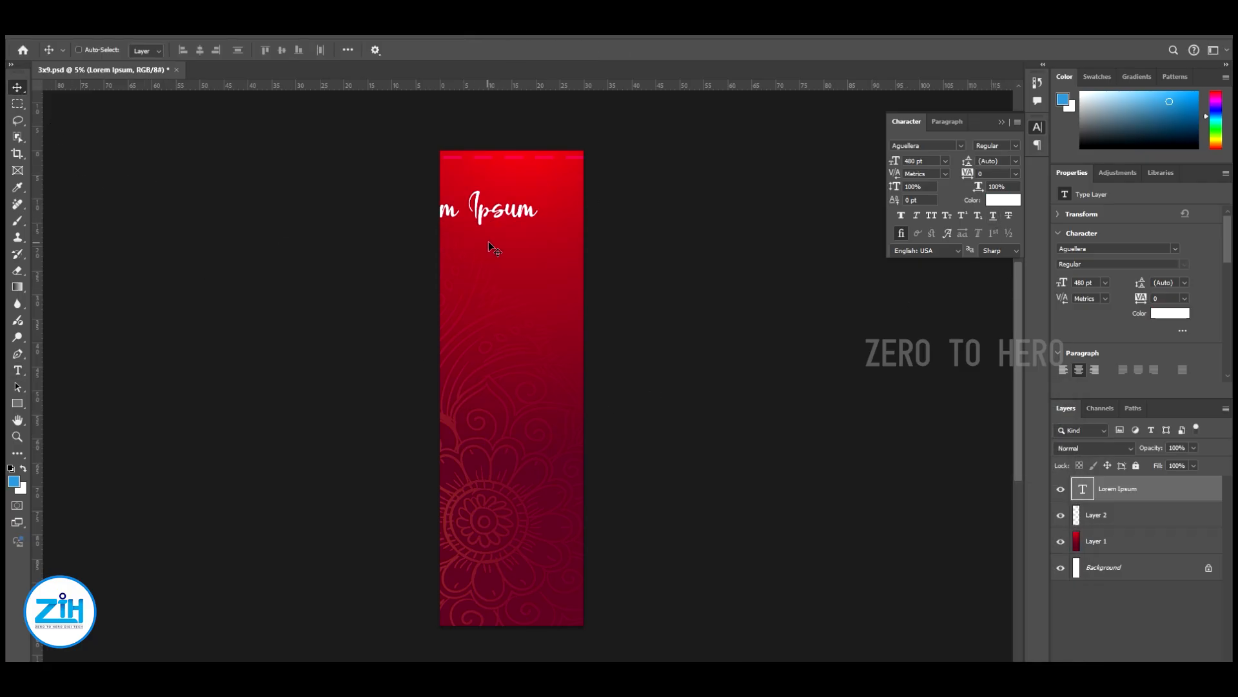
Move the placeholder text inside the banner and scale it down to about 351 pt
left_click_drag(492, 246, 538, 244)
key("ctrl+t")
left_click_drag(583, 182, 569, 185)
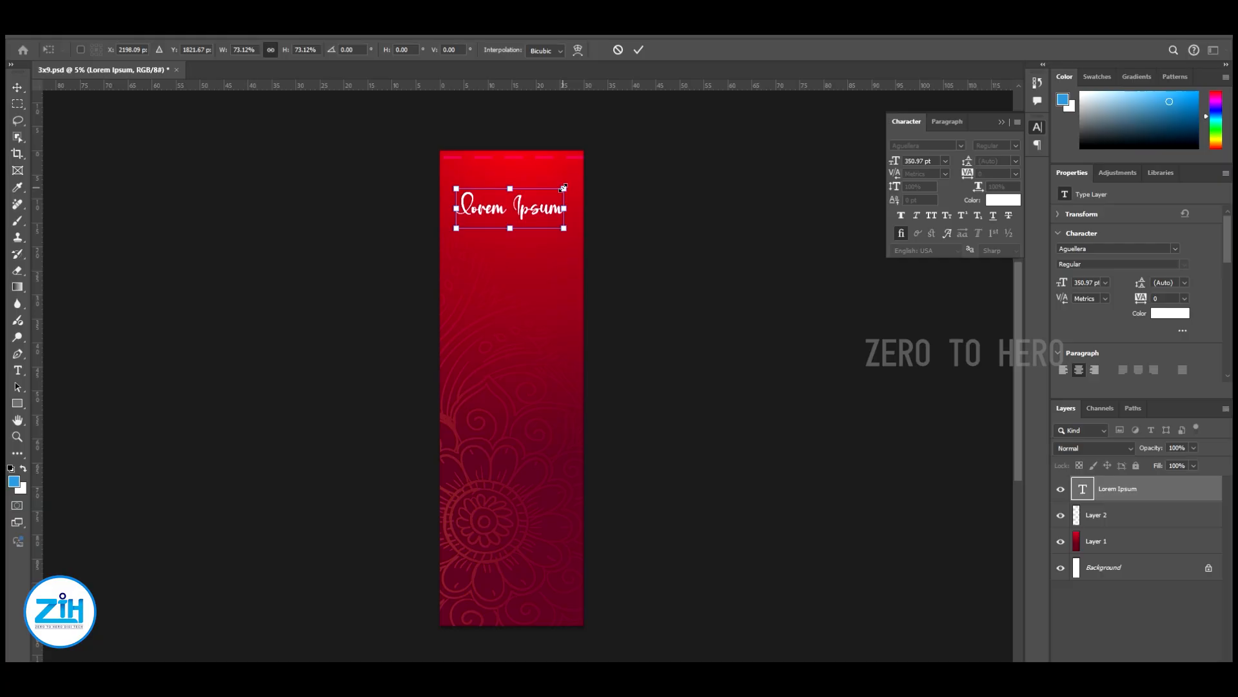
key("Return")
left_click(933, 145)
type("t")
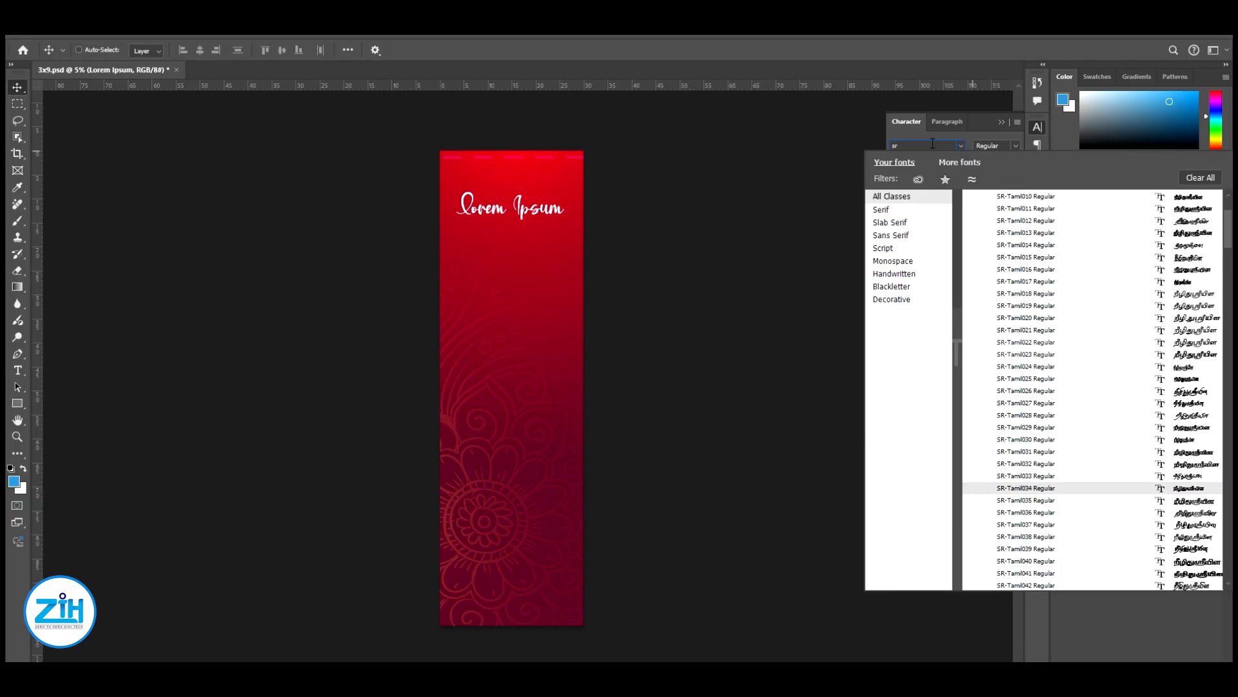
key("Escape")
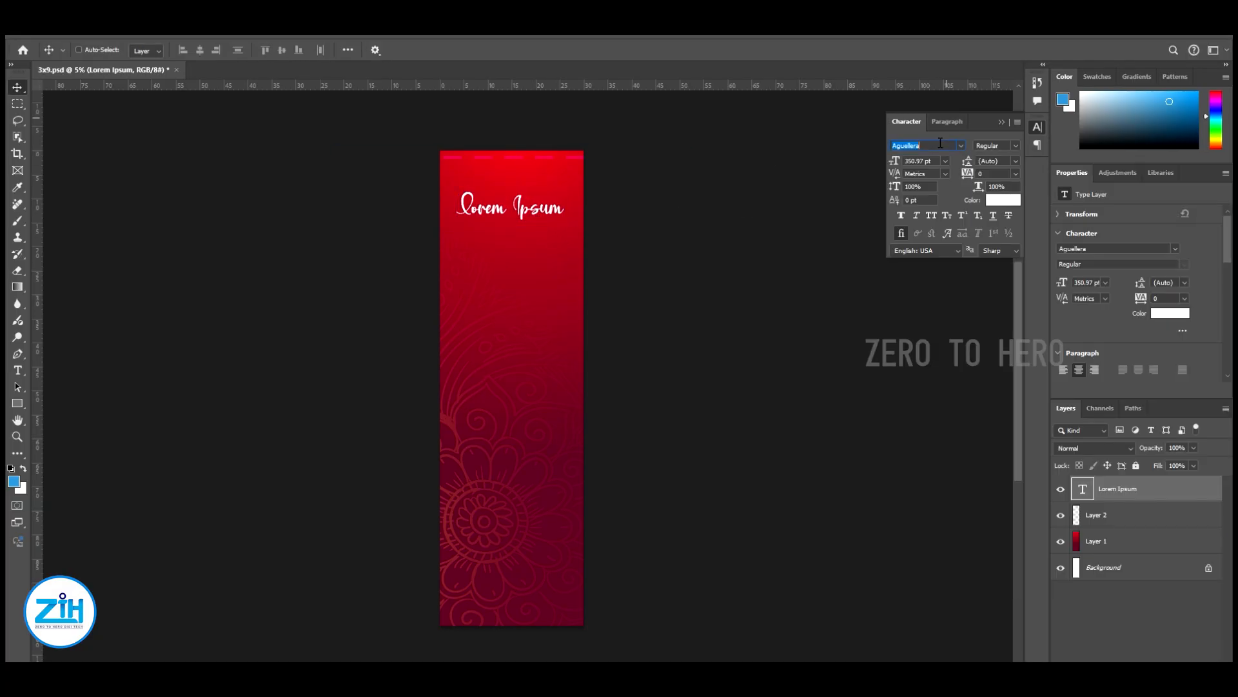
type("t")
key("Escape")
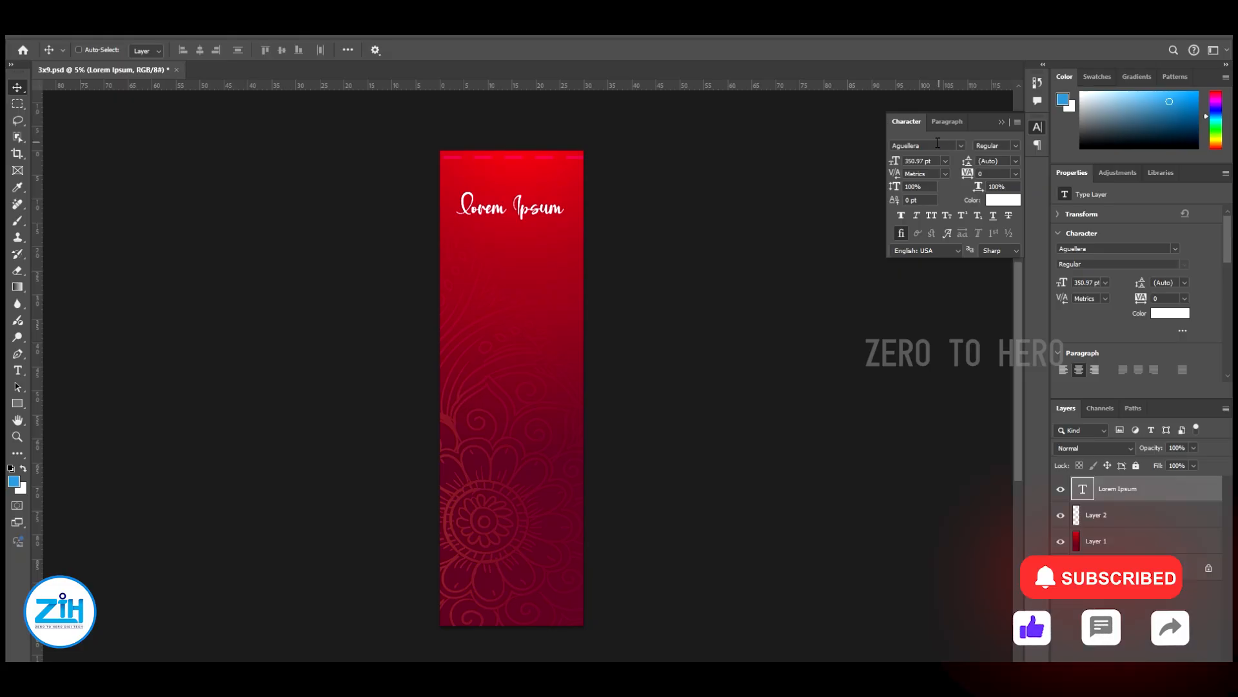
Set the placeholder text's font to SR-Tamil001
left_click(936, 144)
type("sr")
scroll(1060, 322, "up", 3)
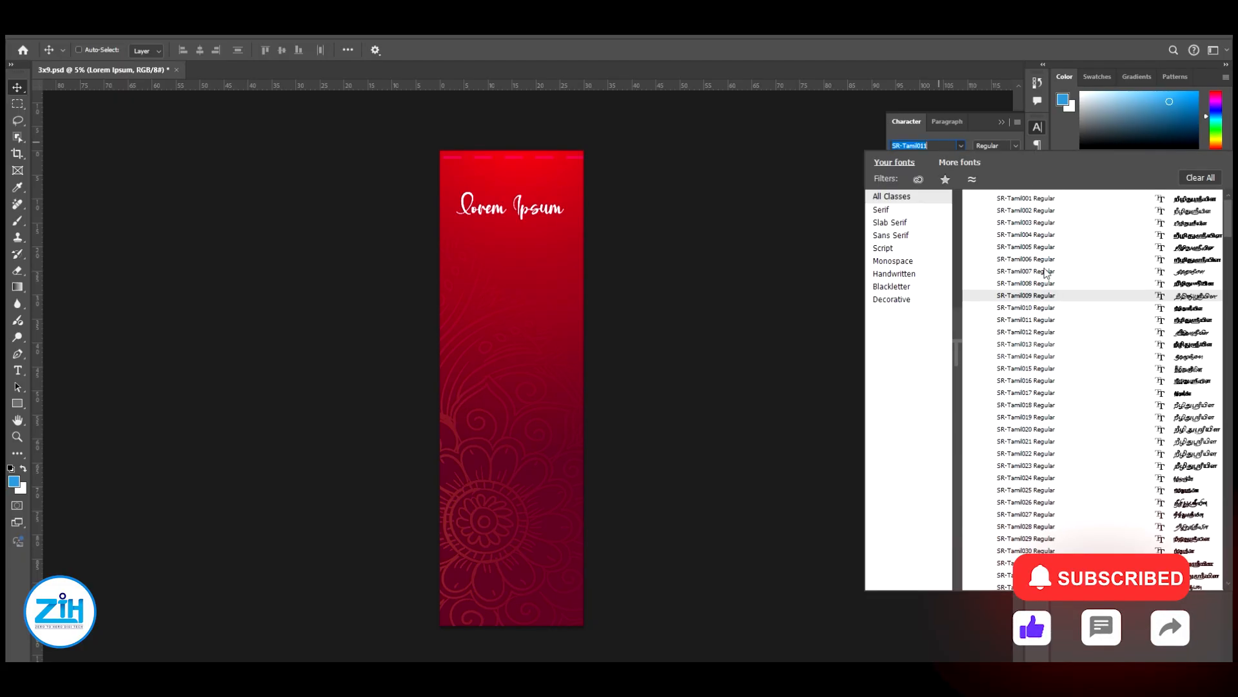
left_click(1031, 206)
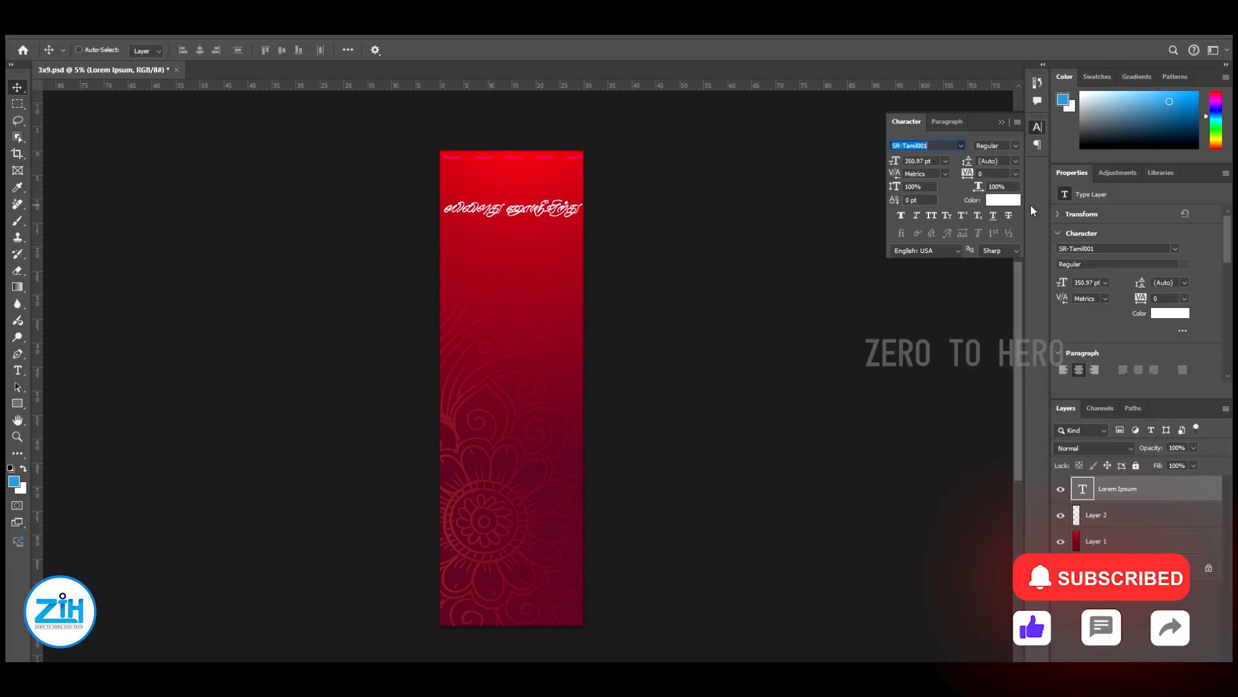
Replace the placeholder text with பார்வதி and enlarge it to about 612 pt
double_click(525, 214)
type("பாரவதி")
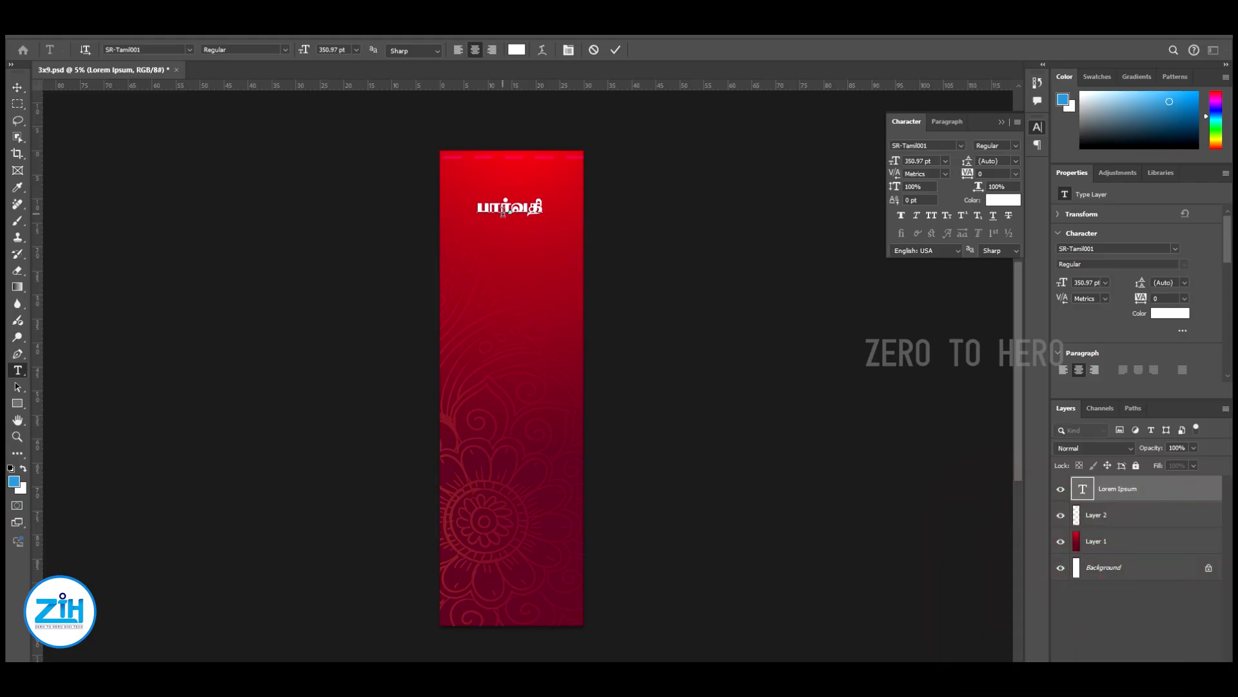
left_click(17, 87)
key("ctrl+t")
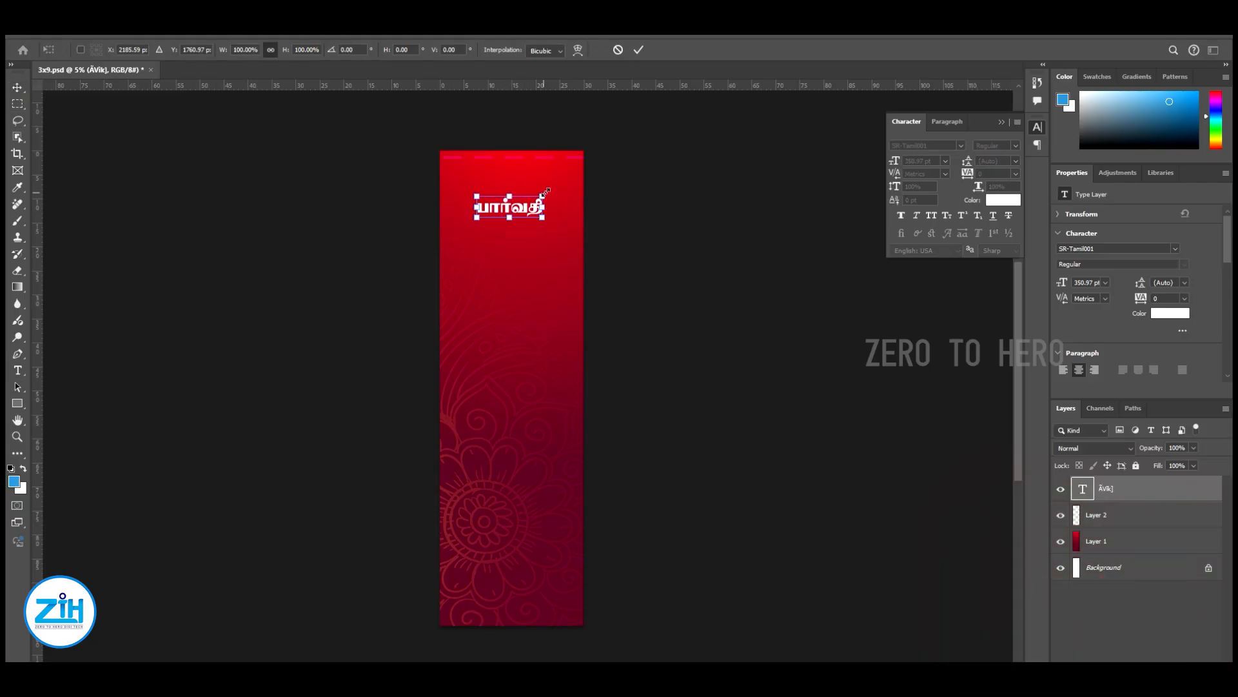
left_click_drag(544, 196, 568, 188)
key("Return")
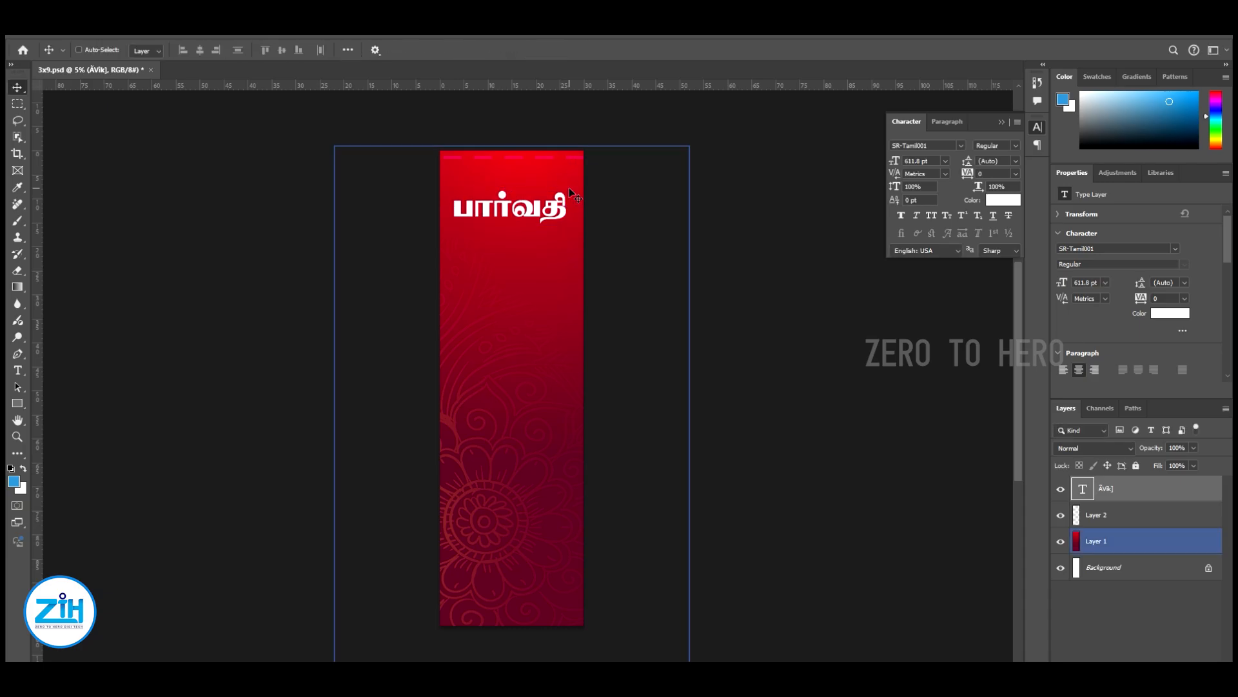
Move the heading up close to the banner's upper edge and centre it horizontally
left_click_drag(534, 226, 536, 207)
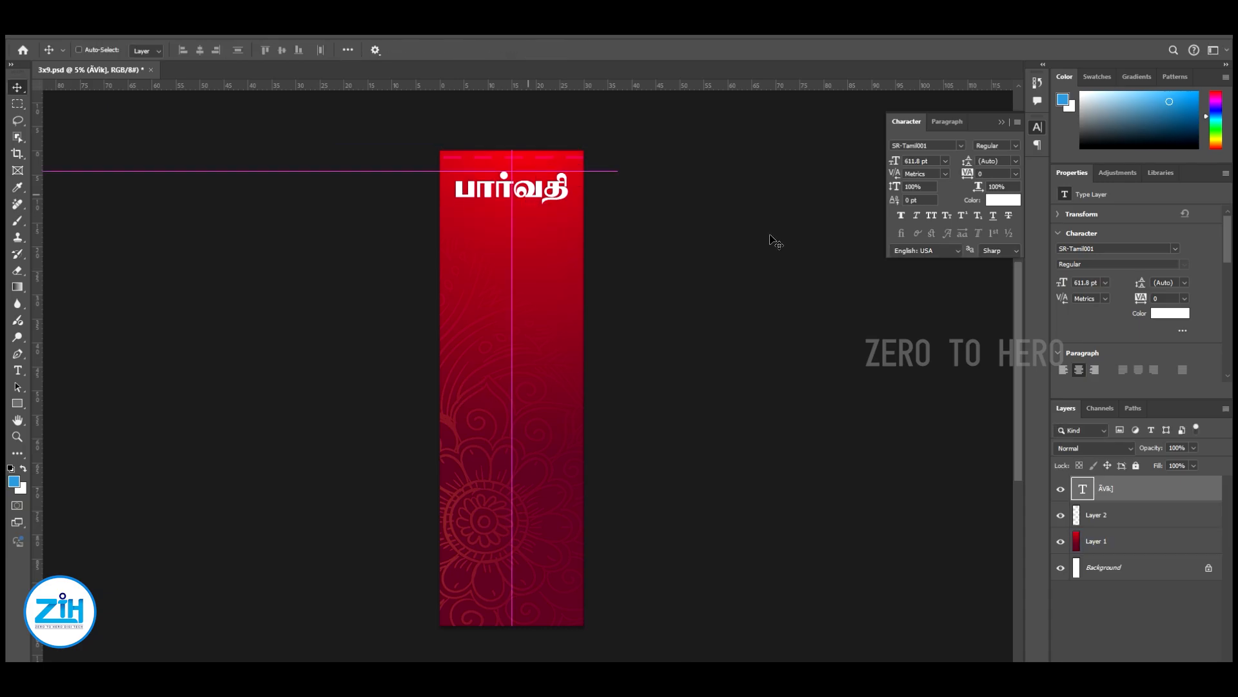
key("Left")
key("Up")
key("Up")
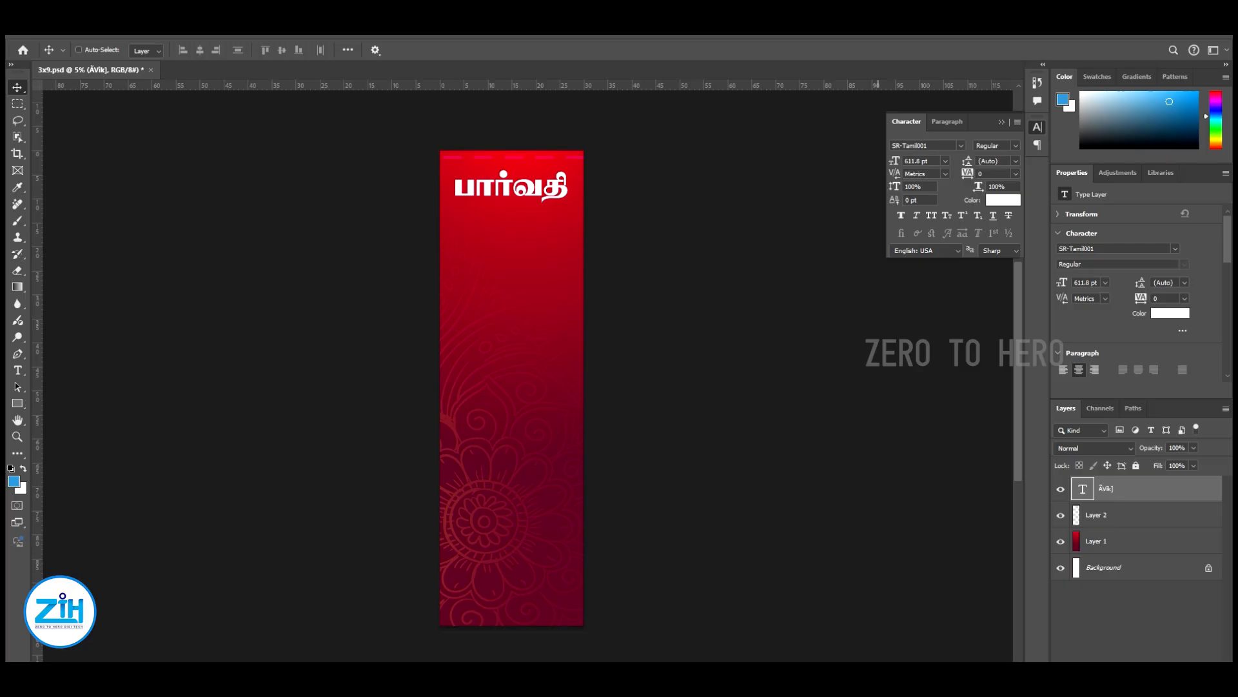
Change the heading text to சண்முகா and clear the selection around the canvas
double_click(530, 196)
type("ச")
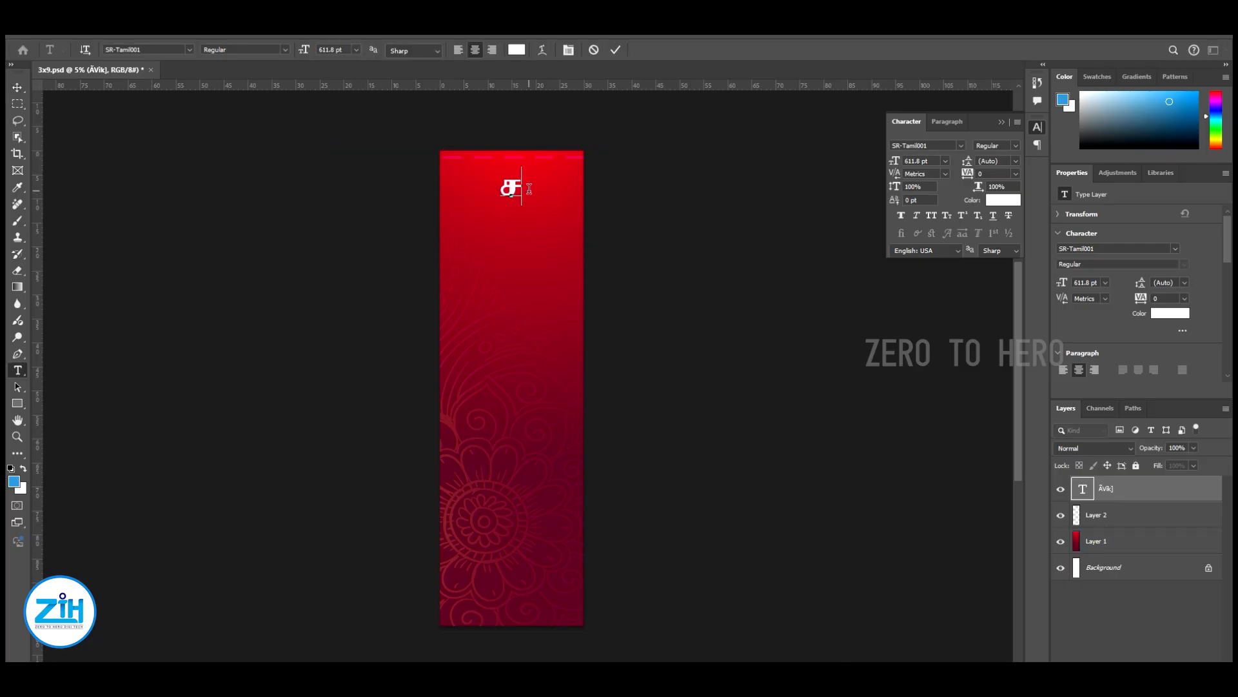
type("ண்முகா")
left_click(18, 89)
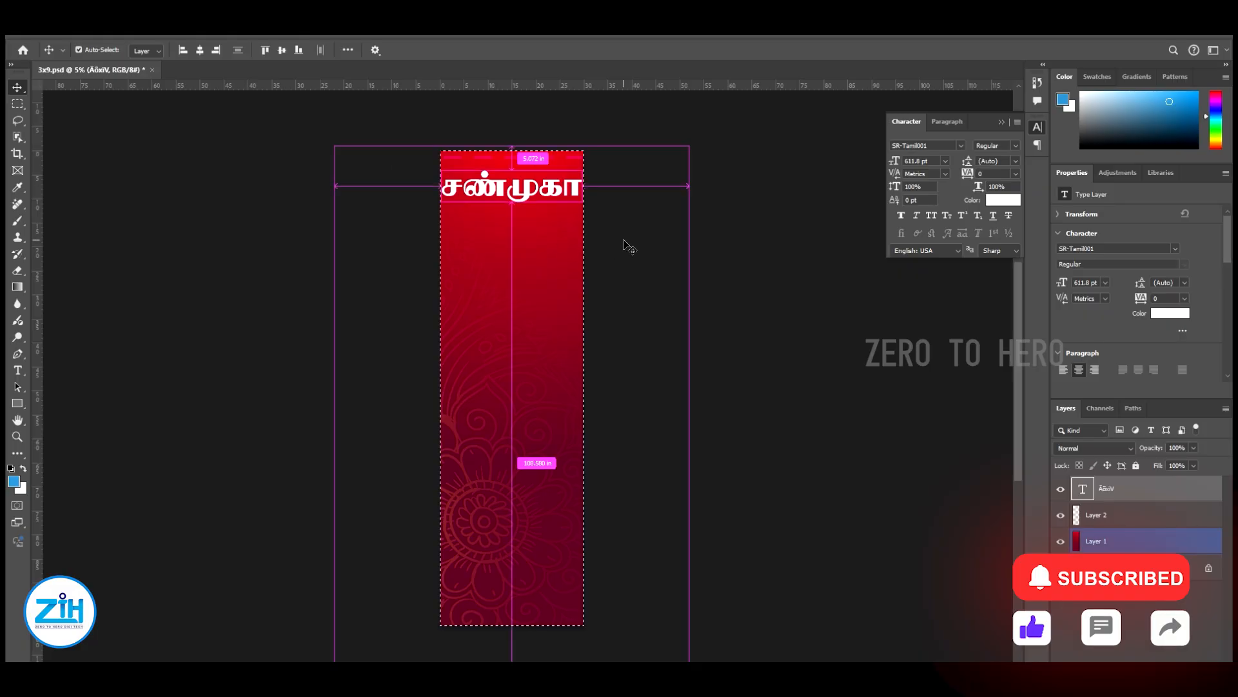
key("ctrl+d")
Duplicate the heading directly below itself and change the copy's text to பைனான்ஸ்
left_click_drag(518, 193, 517, 222)
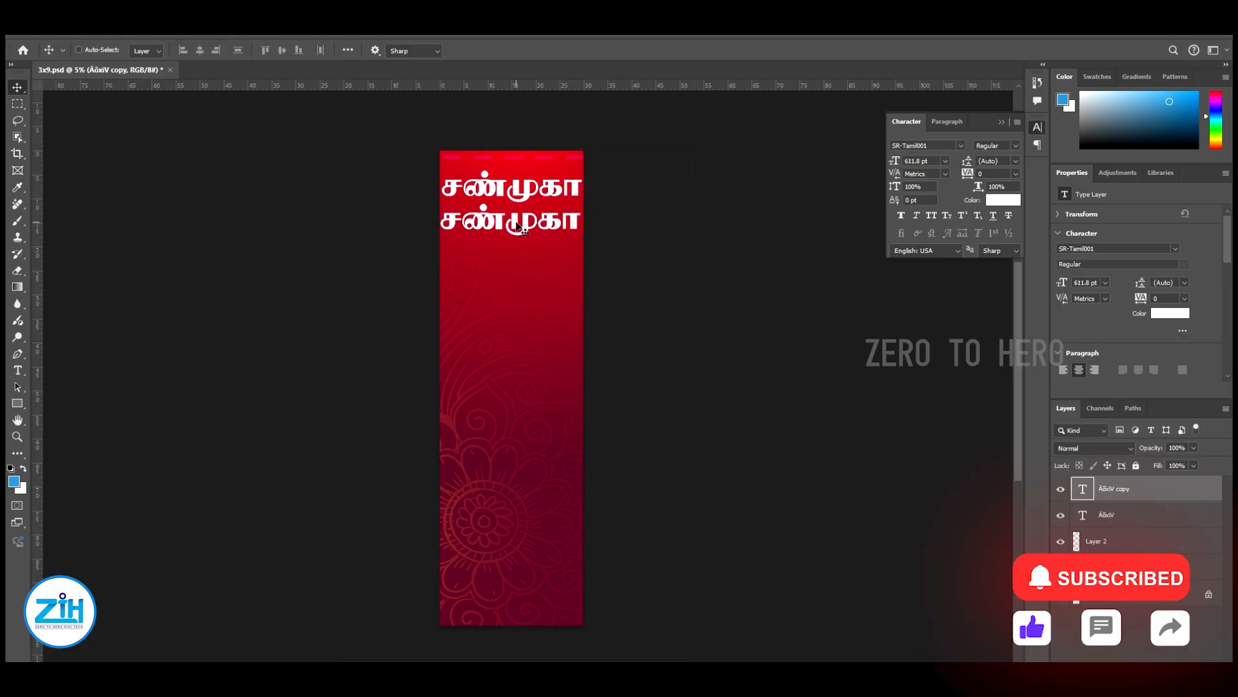
double_click(516, 221)
type("பைனான்ஸ்")
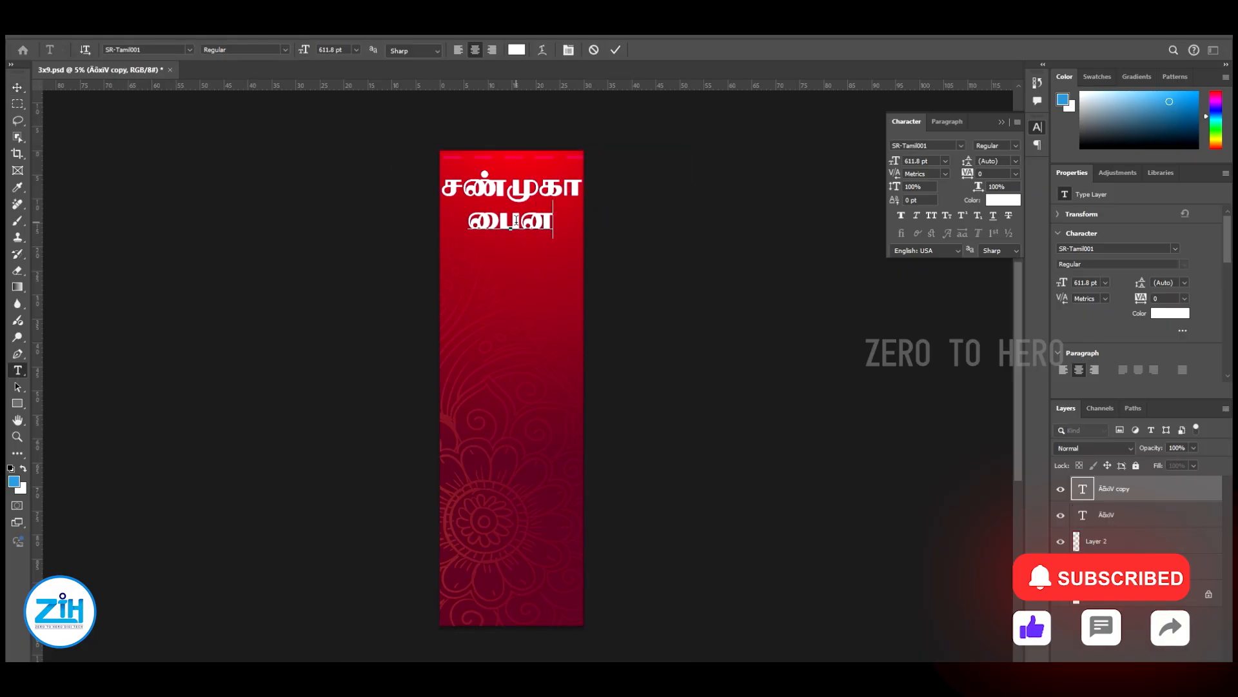
Shrink the பைனான்ஸ் line until it fits within the banner's width, centred beneath சண்முகா
key("ctrl+a")
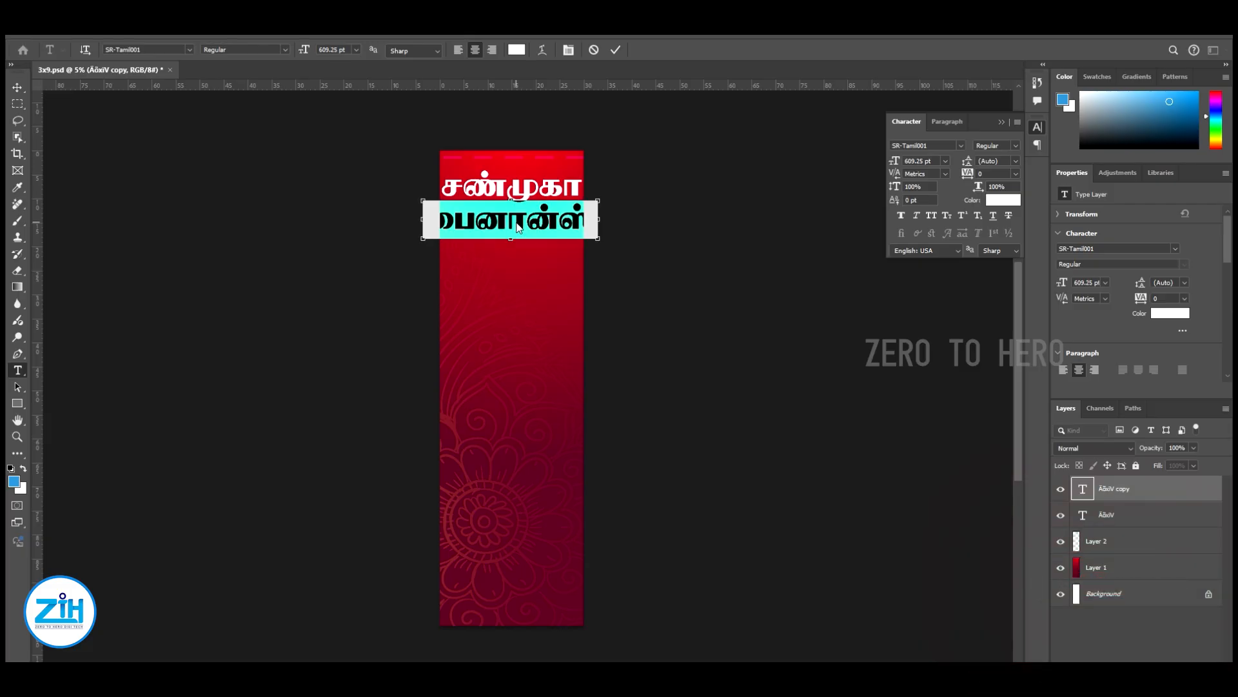
key("ctrl+shift+comma")
key("ctrl+shift+comma")
key("ctrl+shift+comma")
key("ctrl+shift+comma")
key("ctrl+shift+comma")
key("ctrl+shift+comma")
key("ctrl+shift+comma")
key("ctrl+shift+comma")
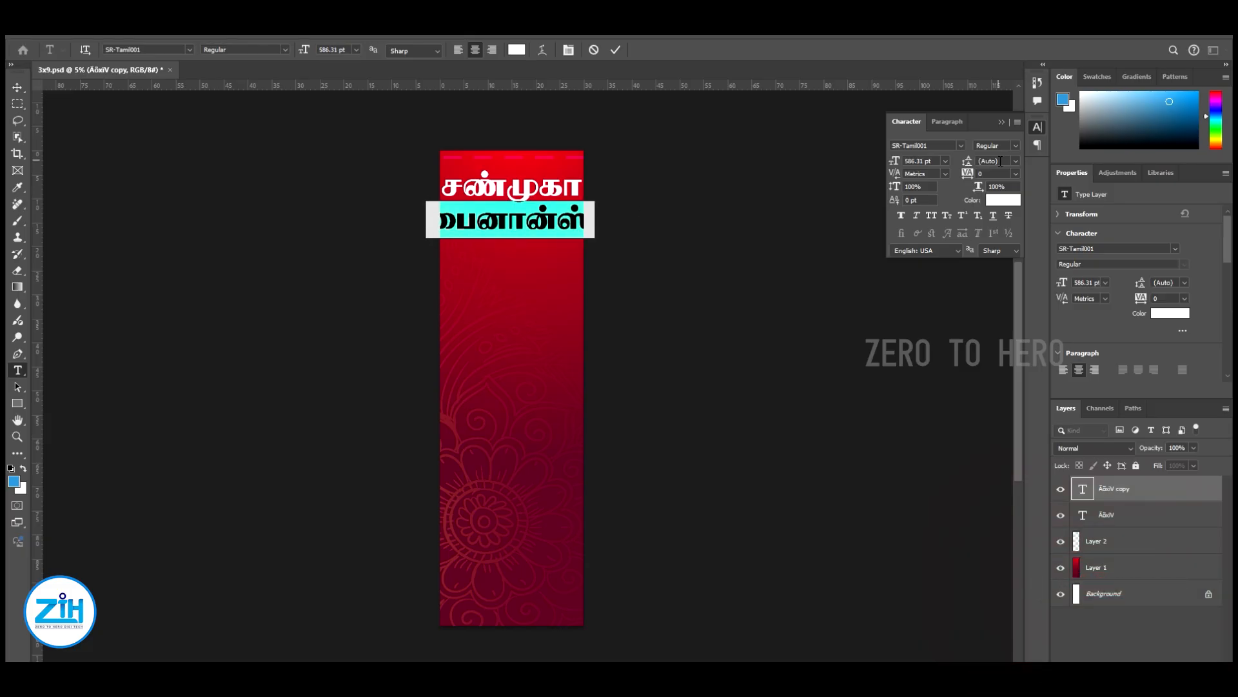
key("ctrl+Return")
key("ctrl+t")
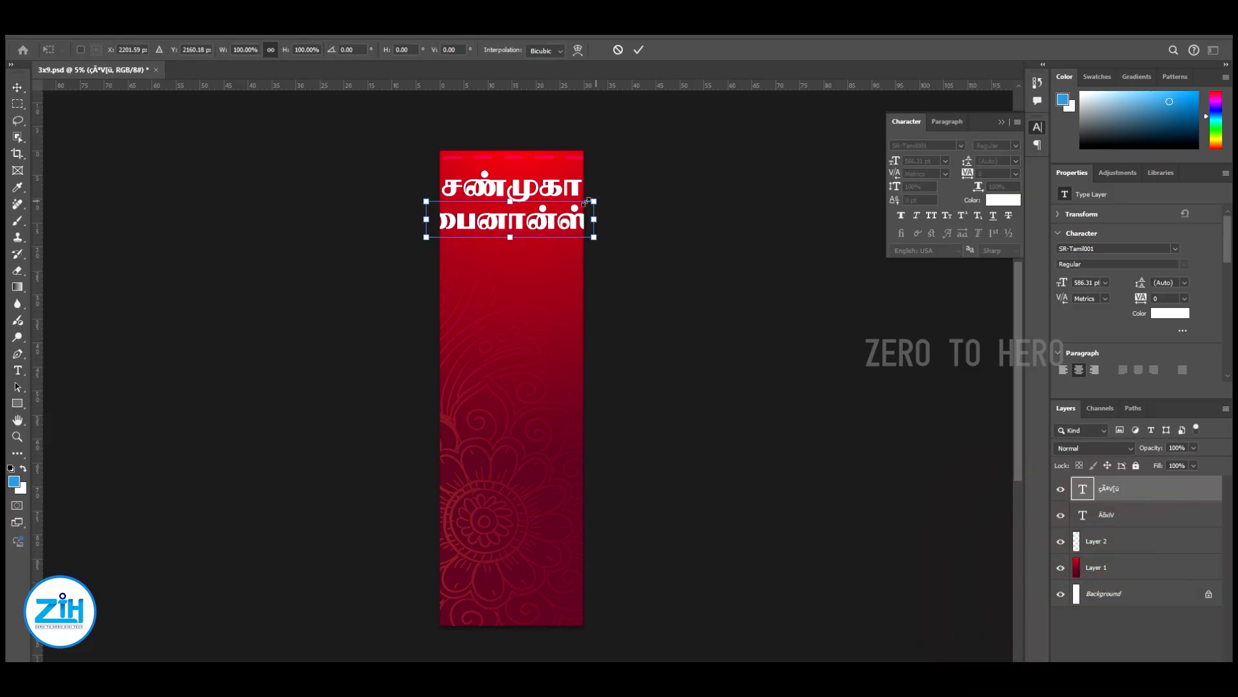
left_click_drag(593, 202, 632, 201)
key("Return")
Select both heading lines together and scale them to 96.4%
left_click(590, 226, "ctrl+shift")
key("ctrl+t")
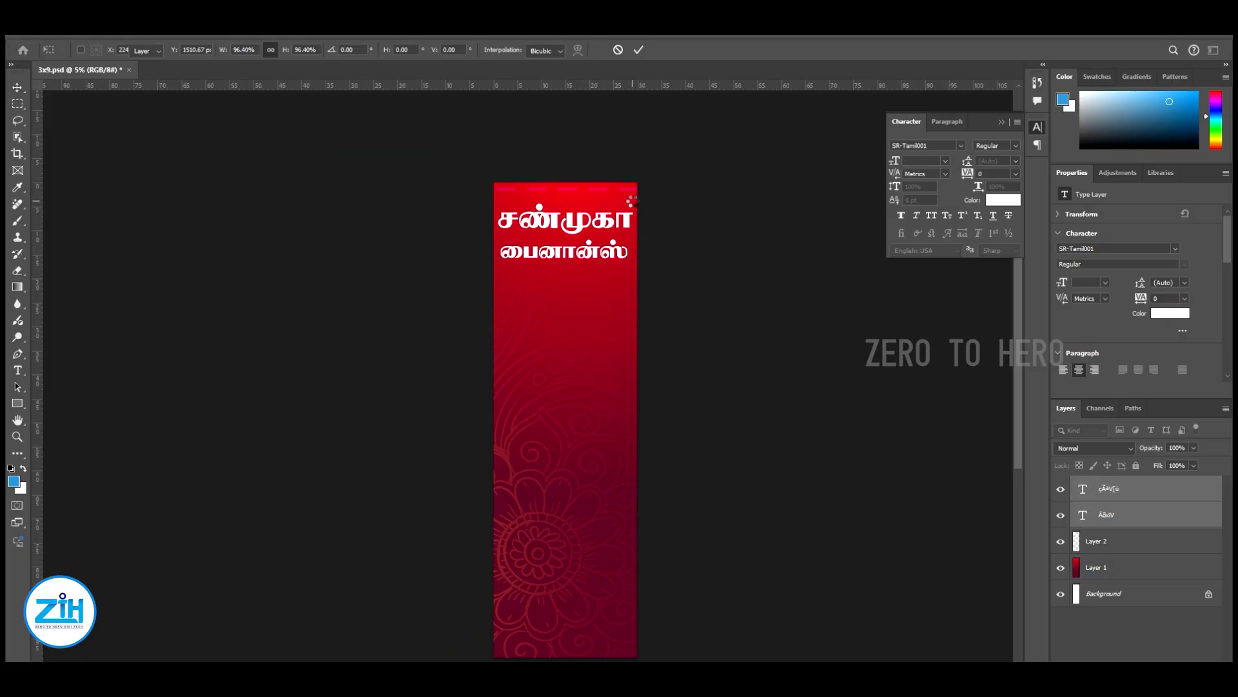
key("Return")
Duplicate the பைனான்ஸ் line below the heading and replace the copy's text with தினசரி
left_click_drag(662, 280, 671, 213)
right_click(570, 235)
left_click(584, 242)
right_click(591, 169)
left_click(599, 178)
left_click_drag(587, 182, 590, 234)
double_click(592, 220)
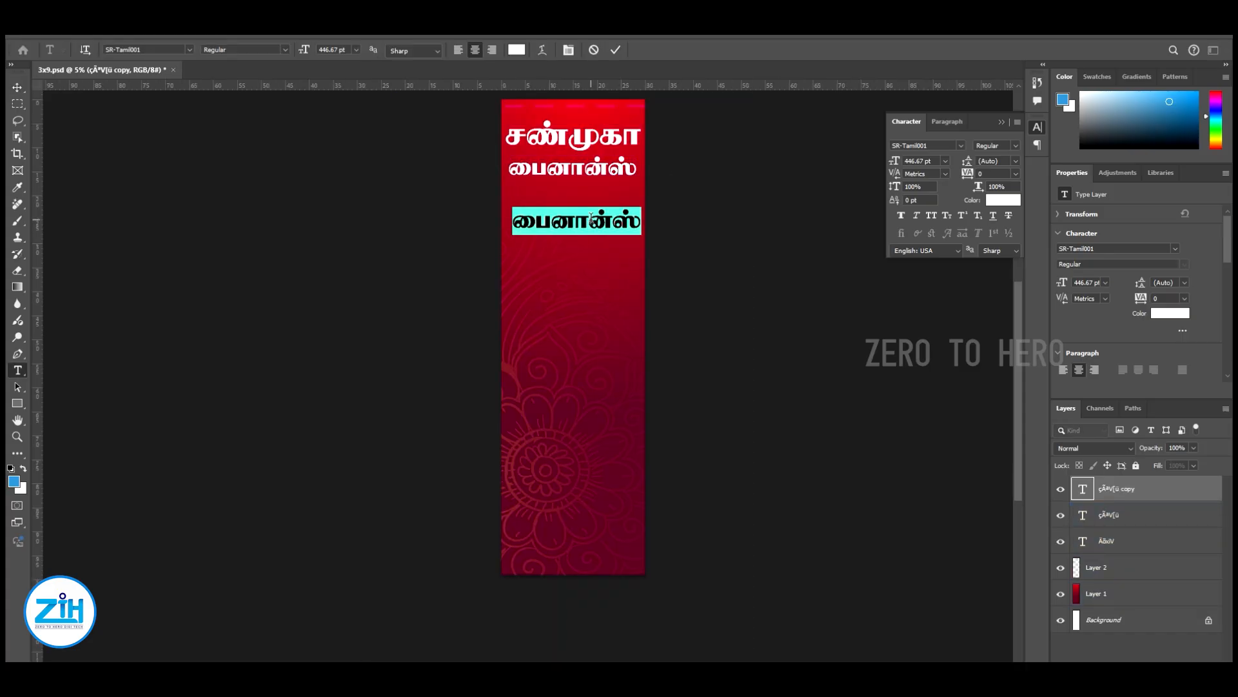
type("தினசரி")
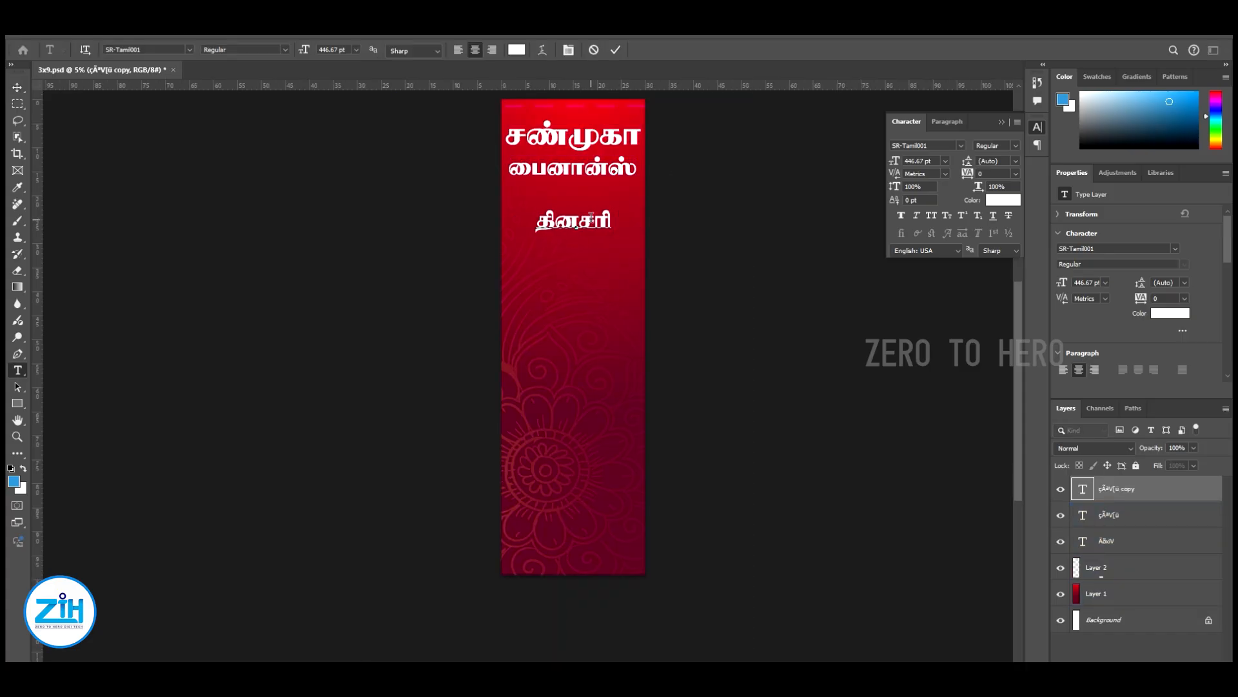
Complete the new text block below தினசரி with the lines குறைந்த, வட்டியில், நகைகடன் and வழங்கப்படும்
key("Return")
type("நகைகடன்")
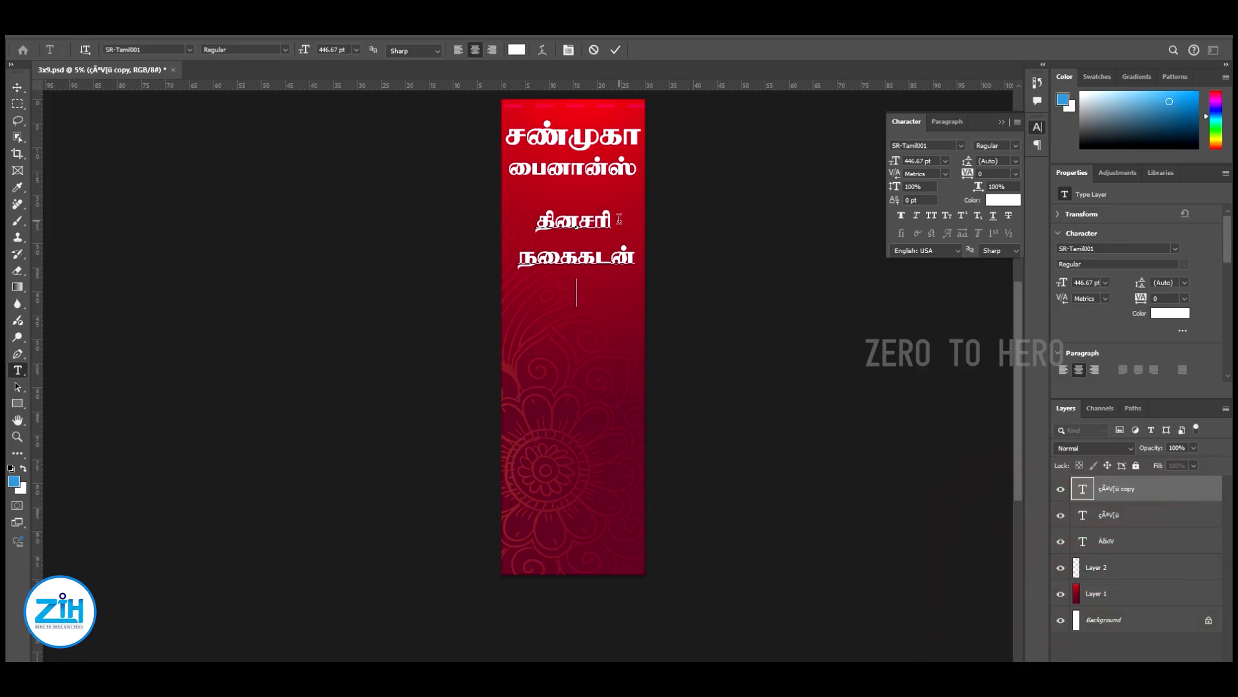
key("Return")
type("கு")
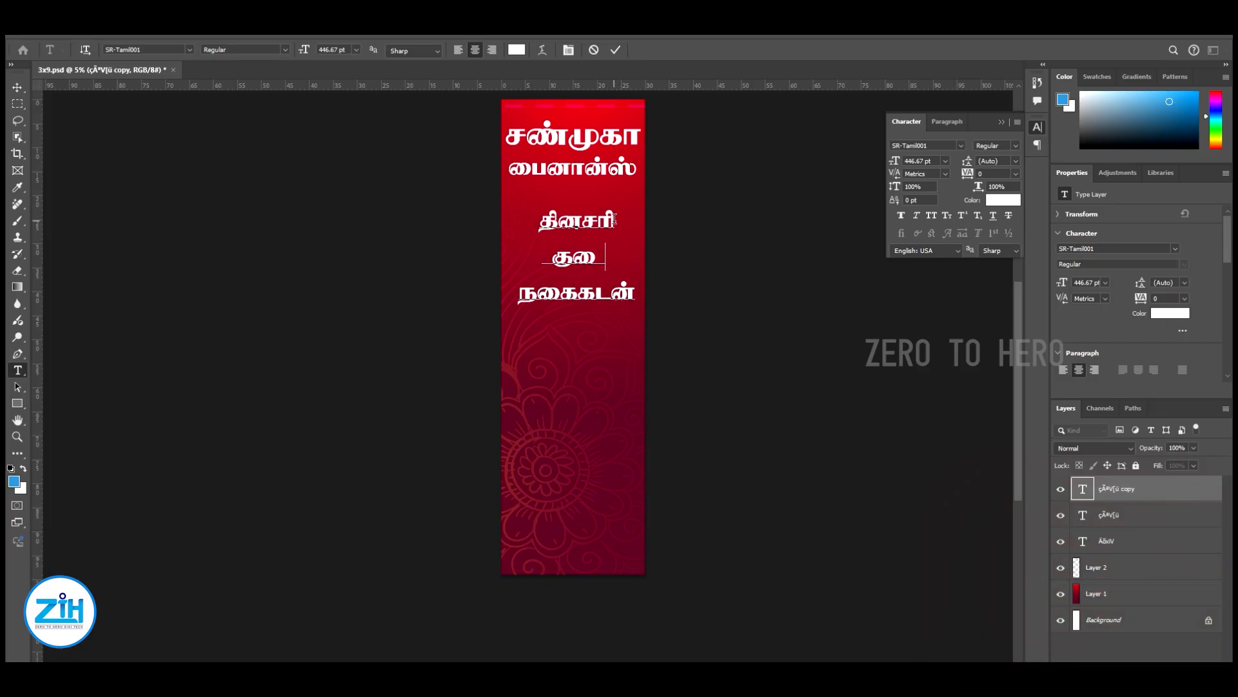
type("றைந்த")
key("Return")
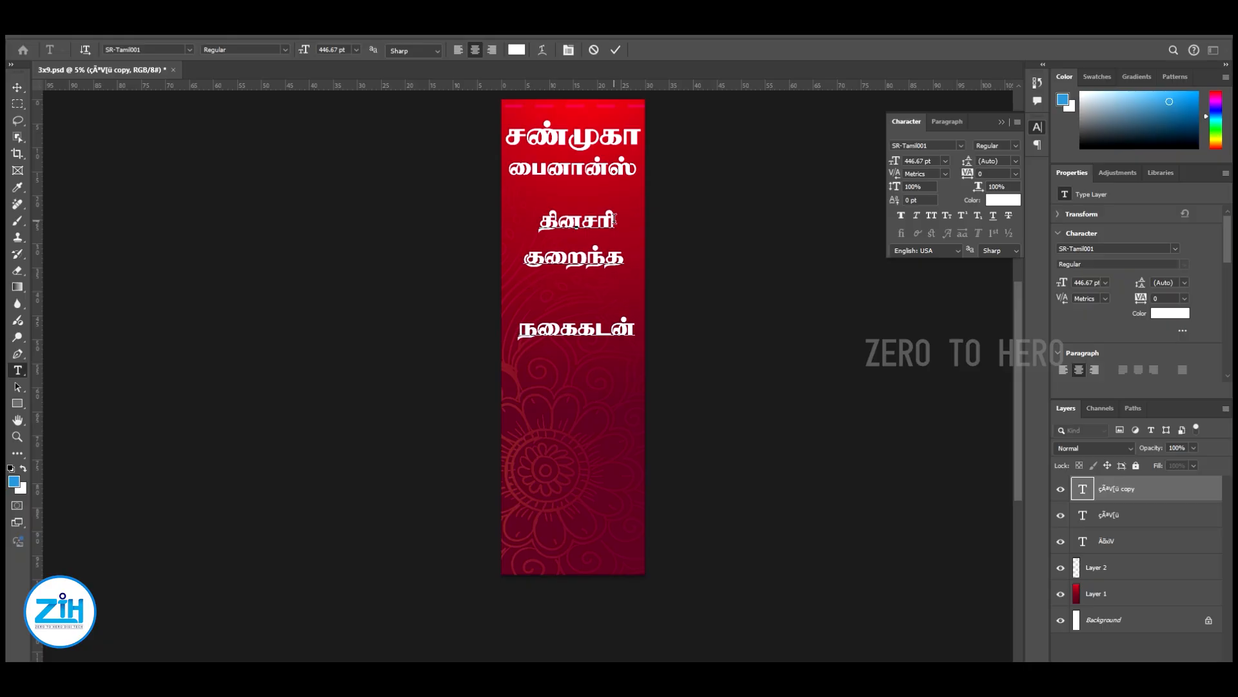
type("வட்டியில்")
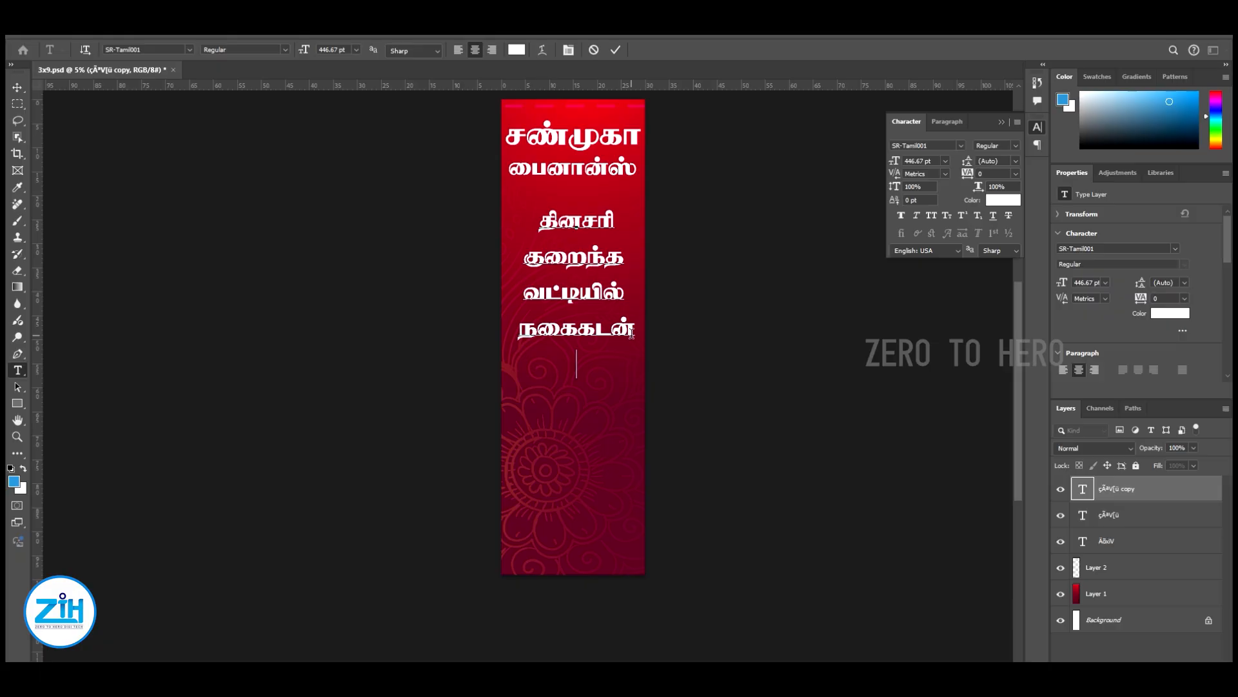
type(" நகைகடன் வழுங்கப்படுப்")
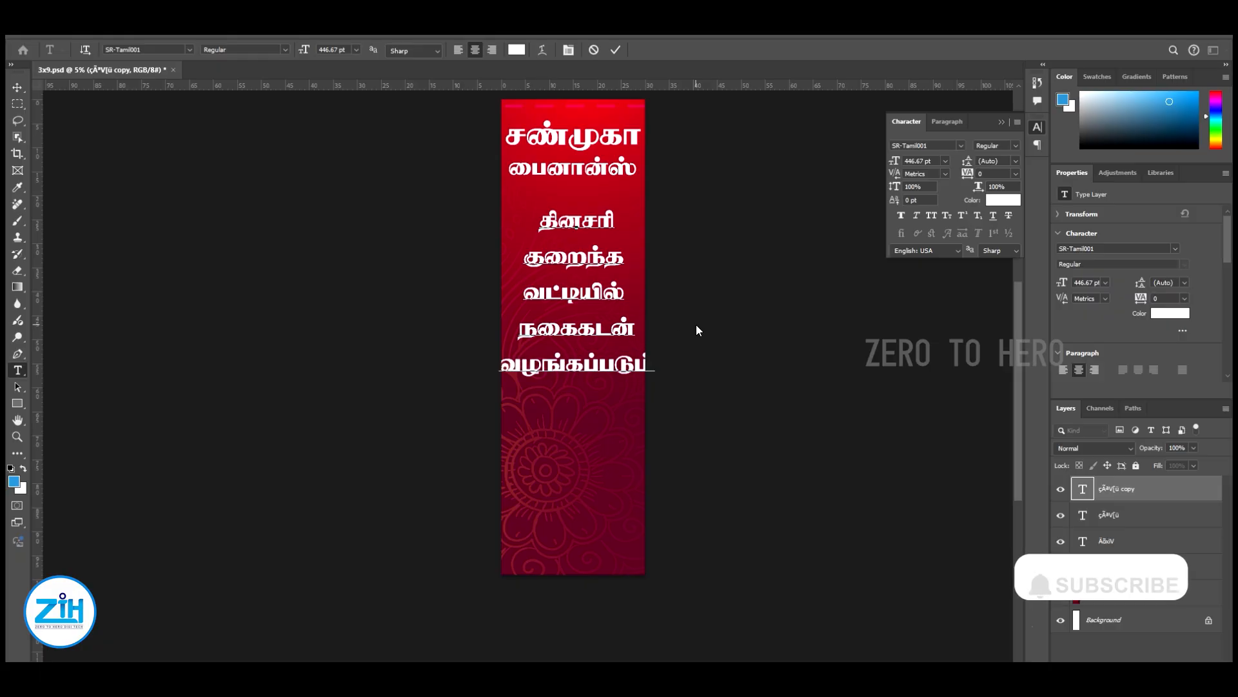
Reduce the whole five-line text block to 350 pt and commit the text
key("ctrl+a")
key("ctrl+shift+comma")
key("ctrl+shift+comma")
key("ctrl+shift+comma")
key("ctrl+shift+comma")
key("ctrl+shift+comma")
key("ctrl+shift+comma")
key("ctrl+shift+comma")
key("ctrl+shift+comma")
key("ctrl+shift+comma")
key("ctrl+shift+comma")
key("ctrl+shift+comma")
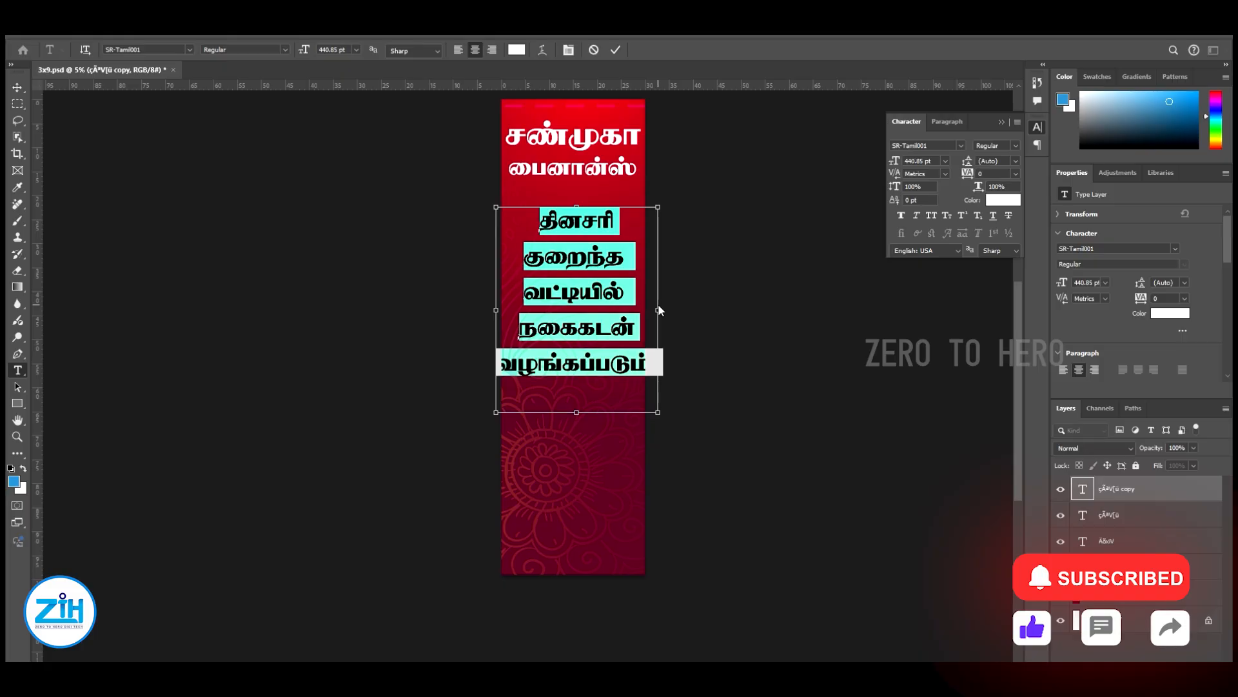
key("ctrl+shift+comma")
key("ctrl+shift+comma")
key("ctrl+shift+comma")
key("ctrl+shift+comma")
key("ctrl+shift+comma")
key("ctrl+shift+comma")
key("ctrl+shift+comma")
key("ctrl+shift+comma")
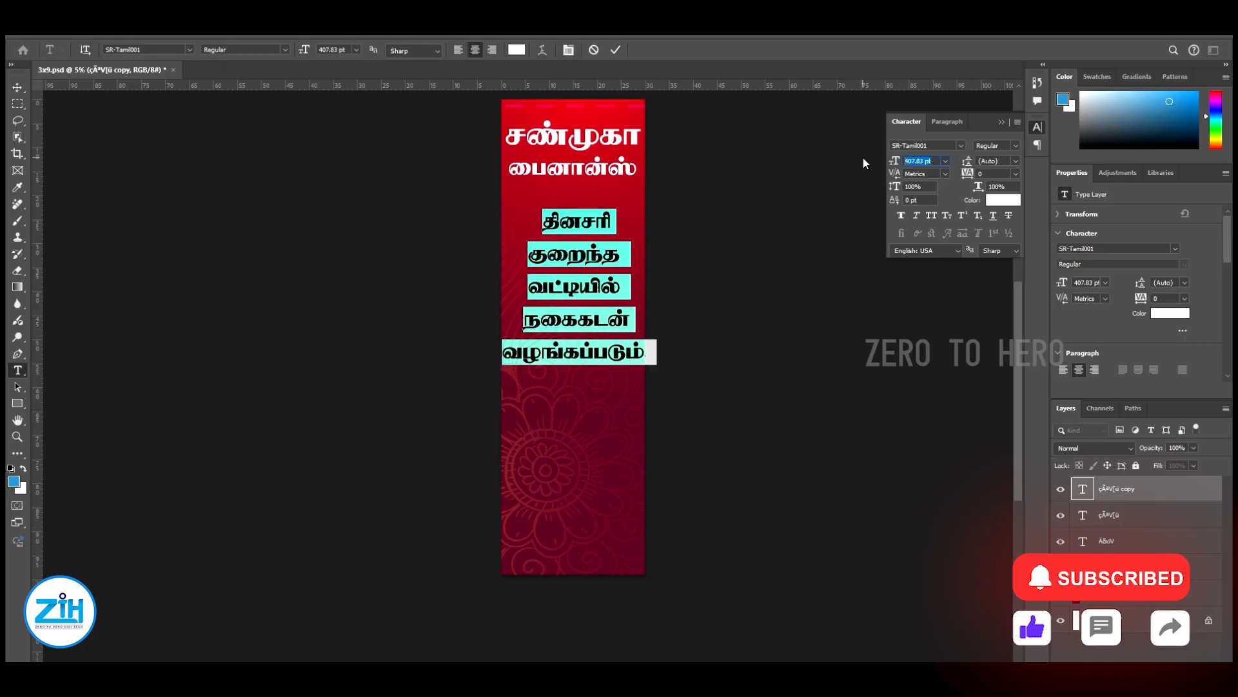
type("350")
key("Return")
left_click(17, 93)
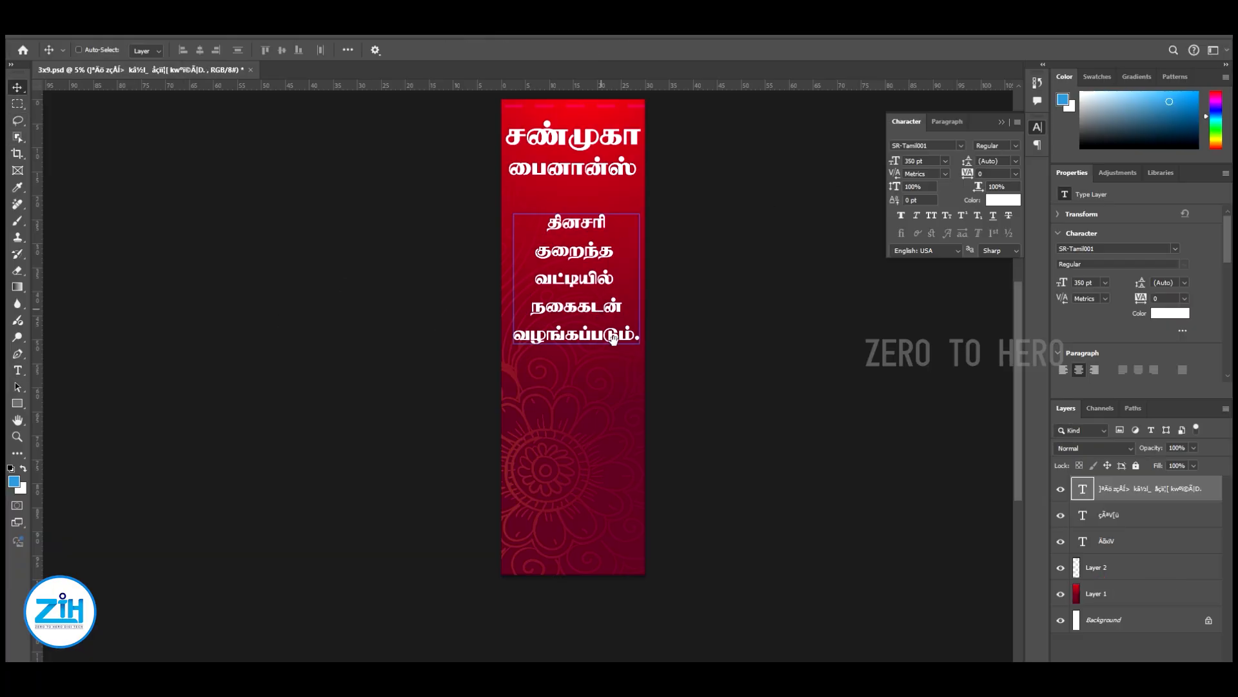
Centre the five-line text block across the banner and place it just beneath the heading
left_click_drag(589, 277, 604, 322)
left_click_drag(605, 322, 631, 223)
left_click_drag(647, 290, 629, 375)
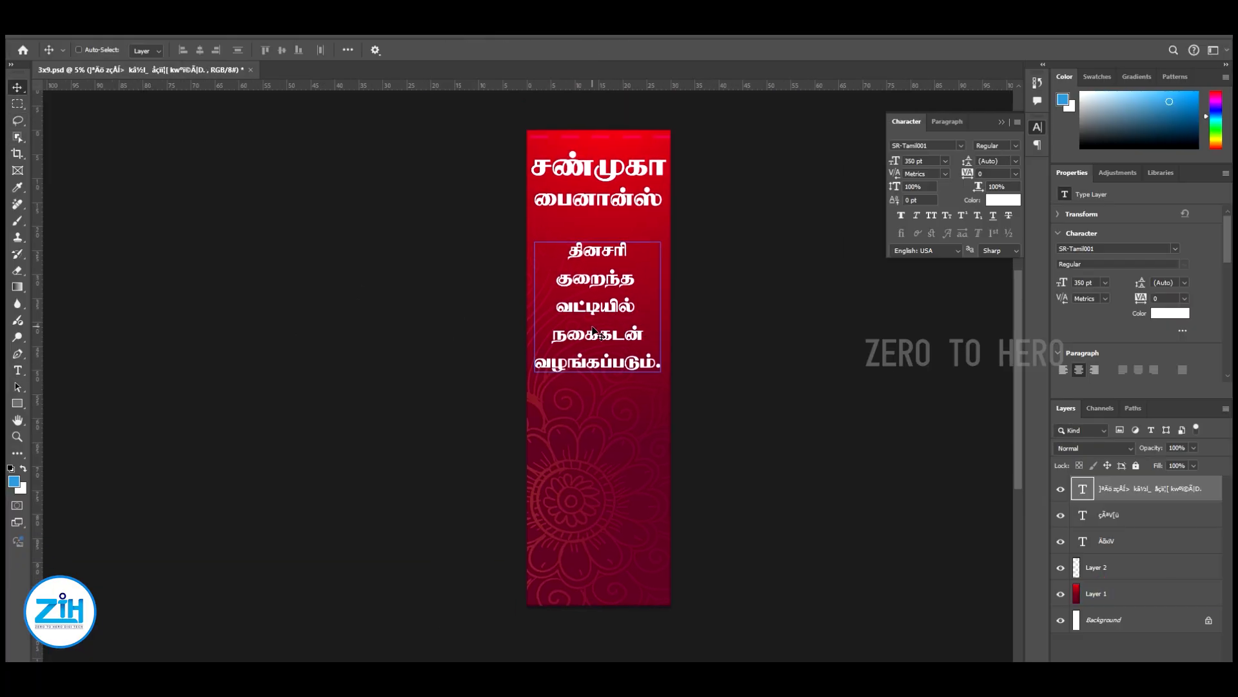
left_click_drag(597, 322, 598, 312)
left_click_drag(600, 309, 589, 385)
Move both heading lines well down from the banner's upper edge and place the text block beneath them
left_click(613, 246, "ctrl")
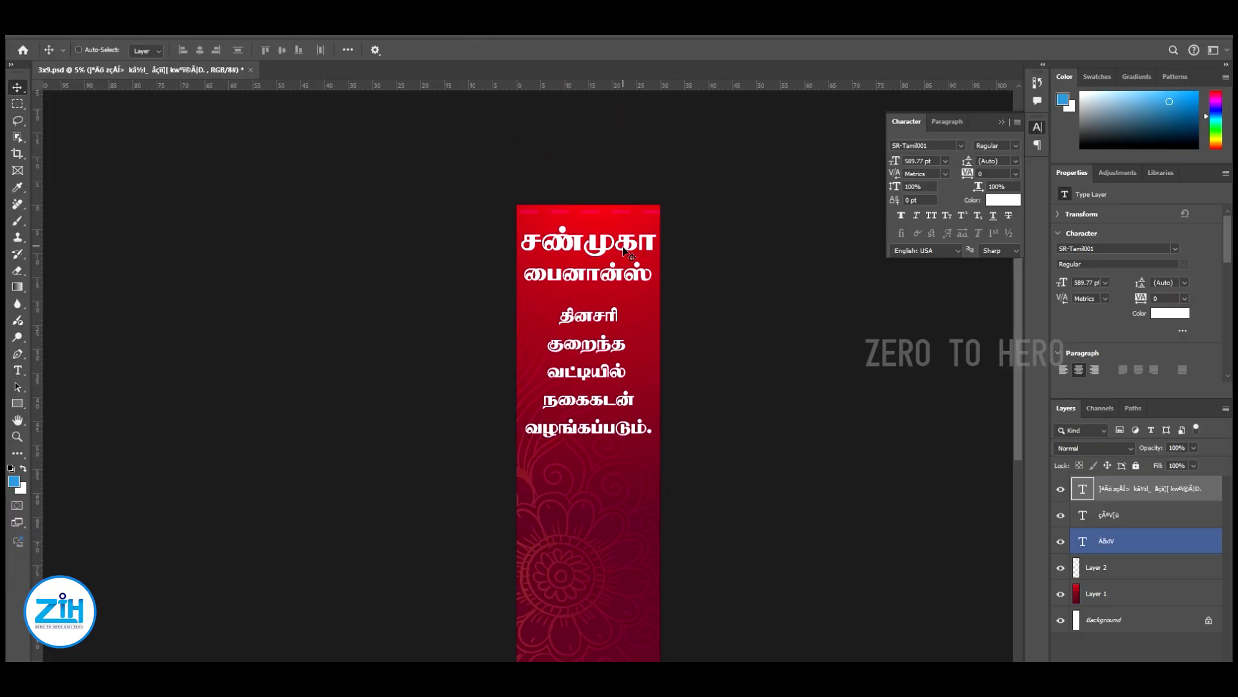
left_click_drag(637, 281, 641, 267)
right_click(614, 229)
left_click(622, 233)
right_click(602, 257)
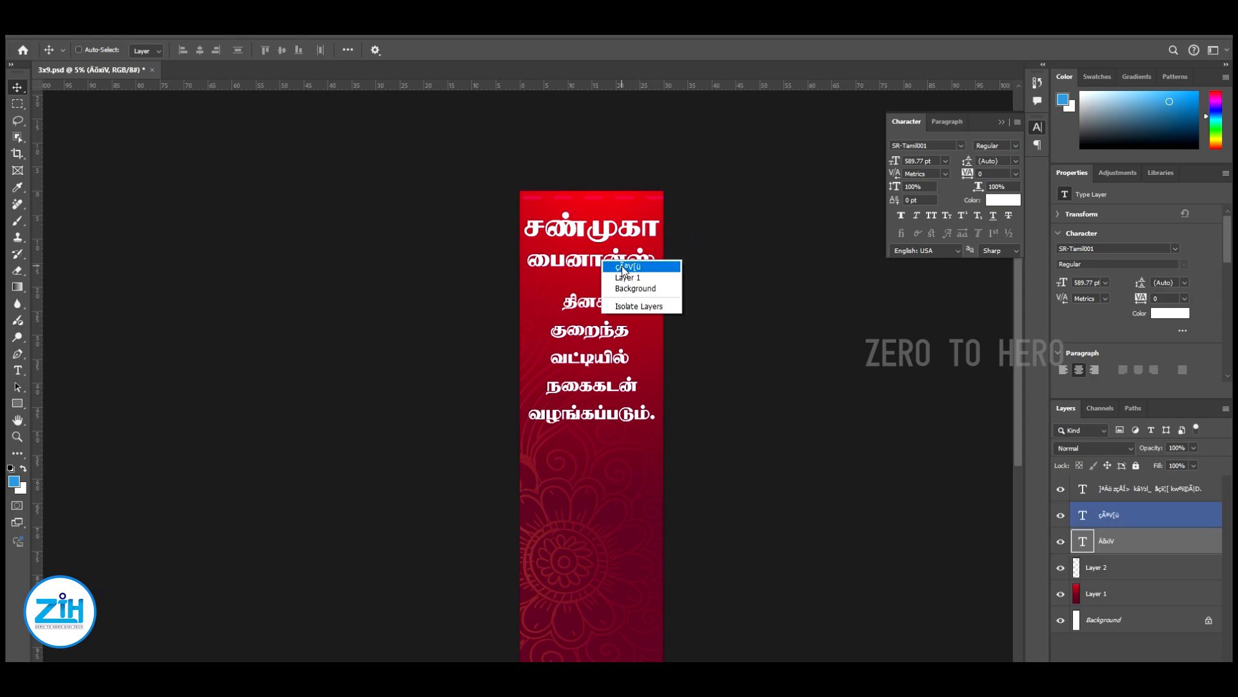
left_click(610, 266, "shift")
left_click_drag(616, 348, 622, 291)
left_click_drag(610, 207, 614, 367)
right_click(611, 303)
left_click(618, 312)
left_click_drag(684, 247, 662, 300)
left_click_drag(638, 453, 640, 363)
Lower the two heading lines a little more and reposition the text block with a wider gap beneath them
right_click(587, 236)
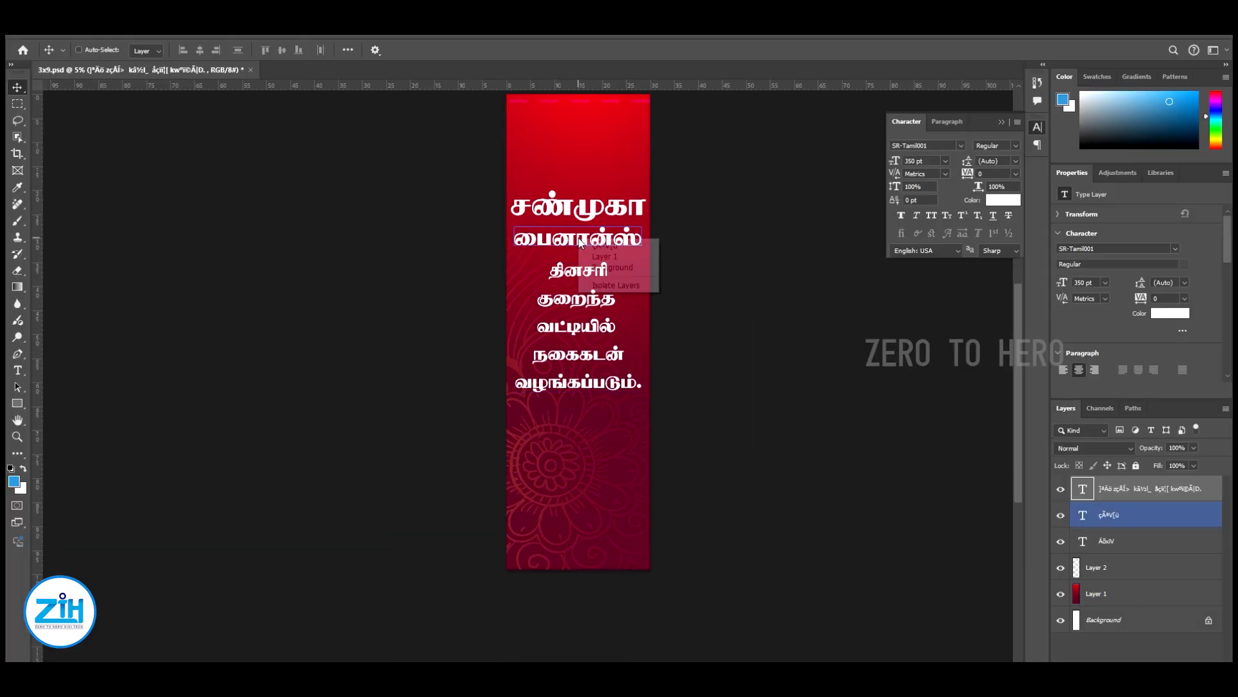
left_click(594, 243)
right_click(602, 210)
left_click(610, 217, "shift")
mouse_move(603, 206)
left_mouse_down()
mouse_move(603, 223)
mouse_move(621, 177)
mouse_move(607, 224)
mouse_move(606, 210)
left_mouse_up()
right_click(591, 275)
left_click(601, 284)
left_click_drag(601, 285, 602, 312)
left_click_drag(637, 244, 589, 371)
left_click_drag(586, 391, 586, 391)
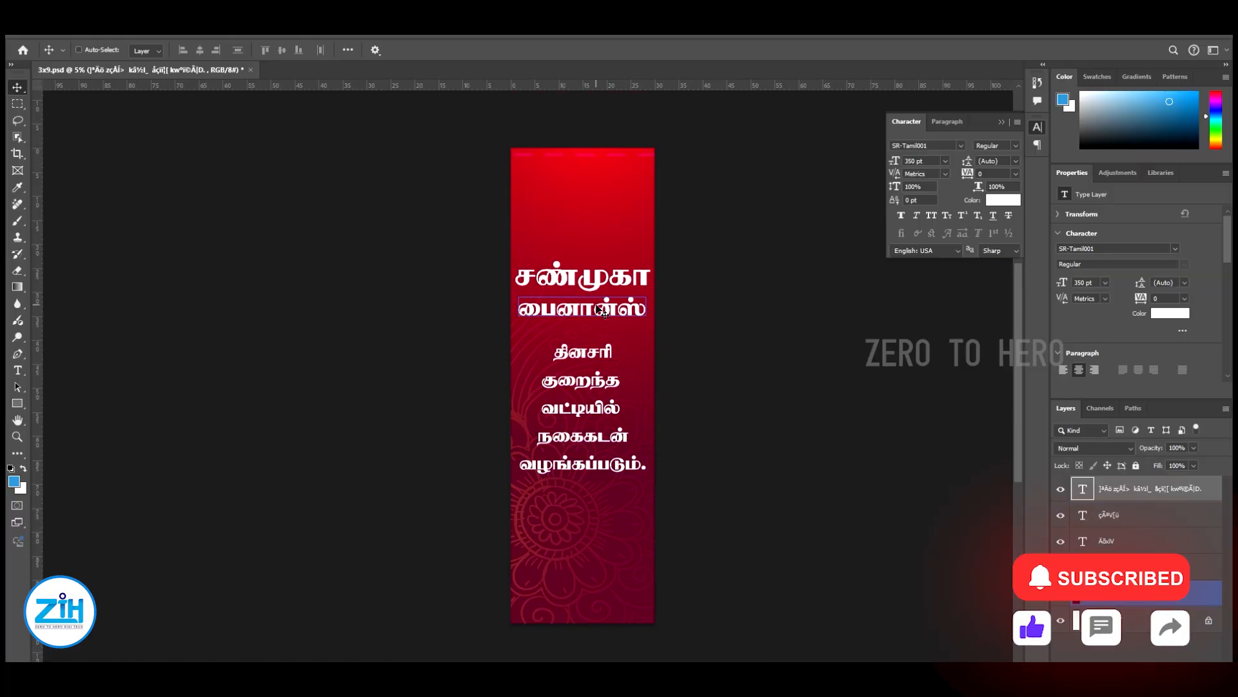
Select both heading lines along with the text block and move all three slightly down the banner
right_click(597, 305, "shift")
left_click(605, 311, "shift")
right_click(612, 275, "shift")
left_click(618, 281, "shift")
left_click_drag(618, 276, 618, 294)
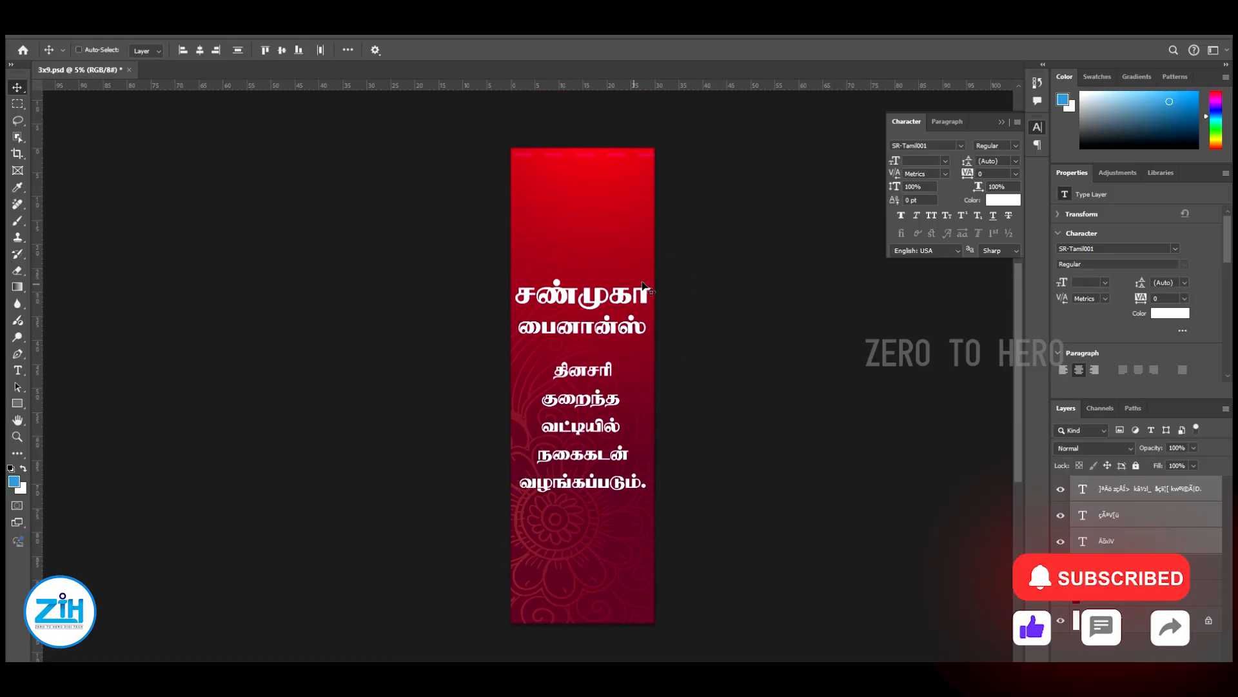
Nudge the three selected text layers up together in large increments, leaving room above the heading
key("shift+Up")
key("shift+Up")
key("shift+Up")
key("shift+Up")
key("shift+Up")
key("shift+Up")
key("shift+Up")
key("shift+Up")
key("shift+Up")
key("shift+Up")
key("shift+Up")
key("shift+Up")
key("shift+Up")
key("shift+Up")
key("shift+Up")
key("shift+Up")
key("shift+Up")
key("shift+Up")
key("shift+Up")
key("shift+Up")
key("shift+Up")
key("shift+Up")
key("shift+Up")
key("shift+Up")
key("shift+Up")
key("shift+Up")
key("shift+Up")
key("shift+Up")
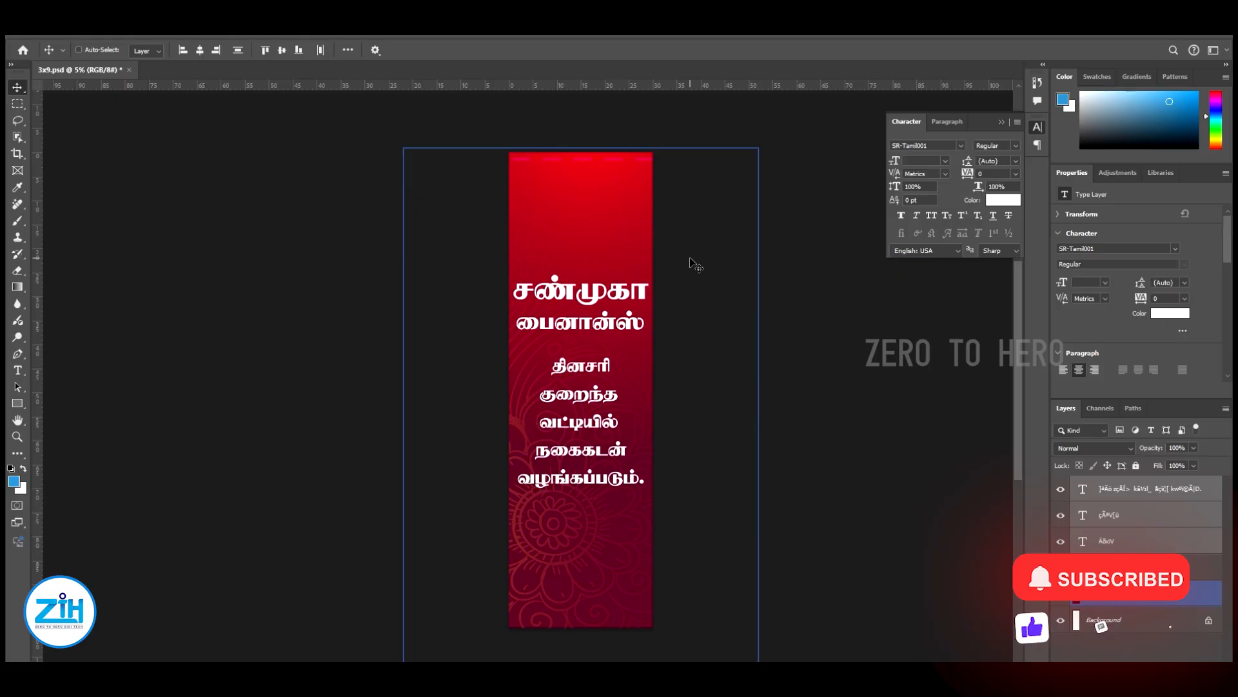
key("shift+Up")
key("shift+Up")
key("shift+Up")
key("shift+Up")
key("shift+Up")
key("shift+Up")
key("shift+Up")
key("shift+Up")
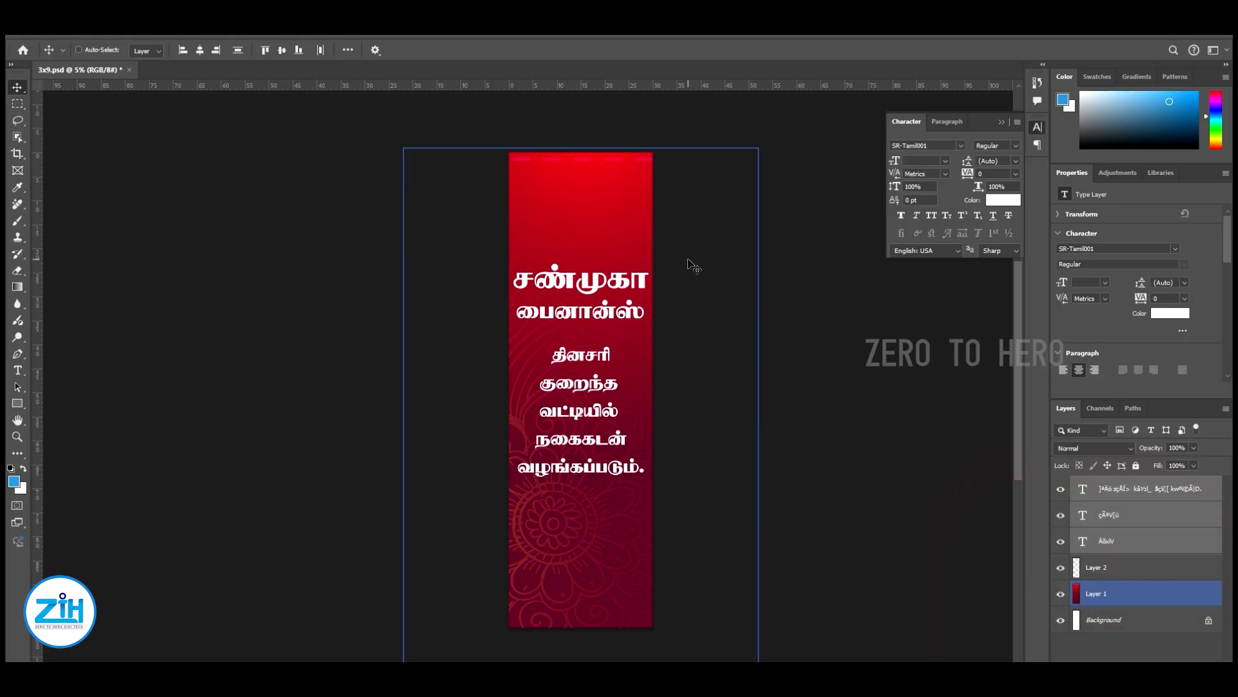
key("shift+Up")
key("shift+Up")
key("shift+Up")
key("shift+Up")
key("shift+Up")
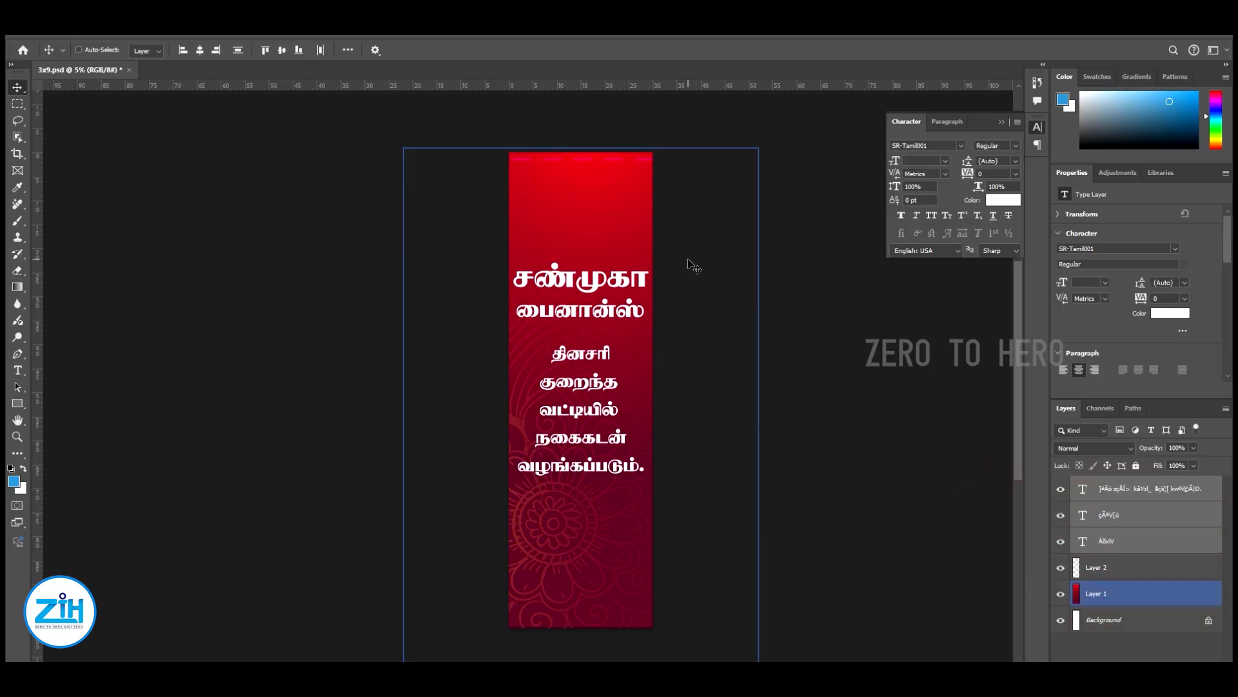
scroll(685, 265, "down", 1)
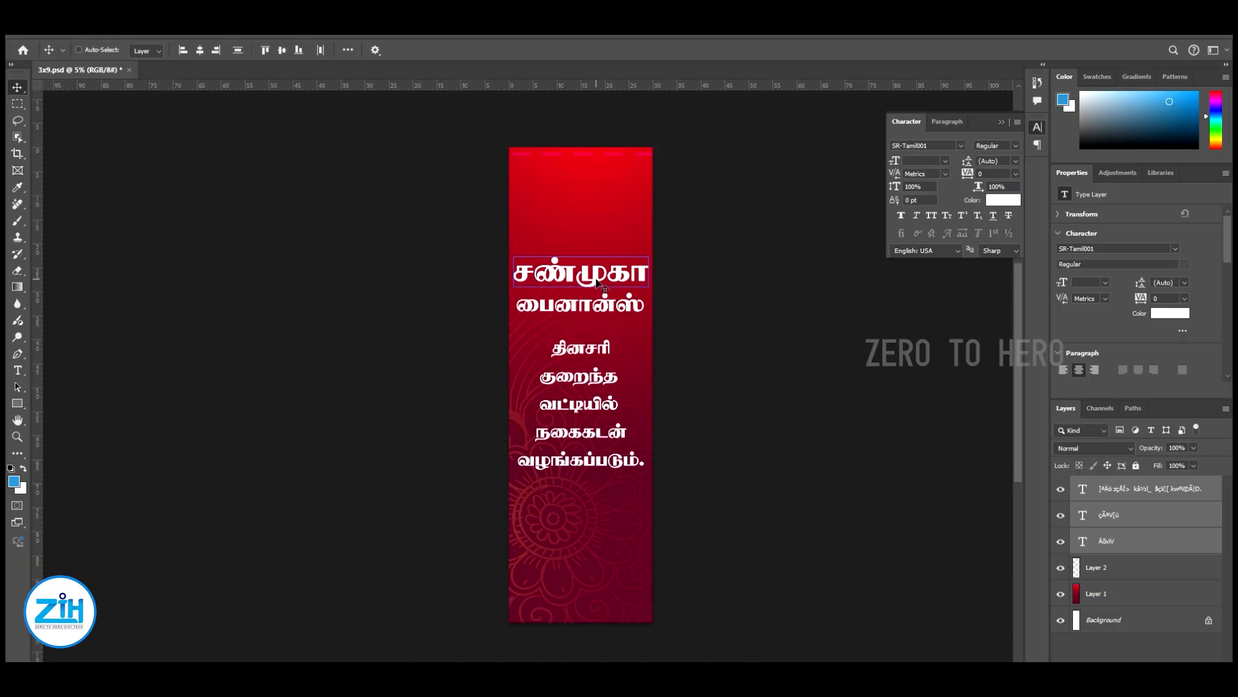
Add a horizontal cyan guide at 12 in
key("alt+v")
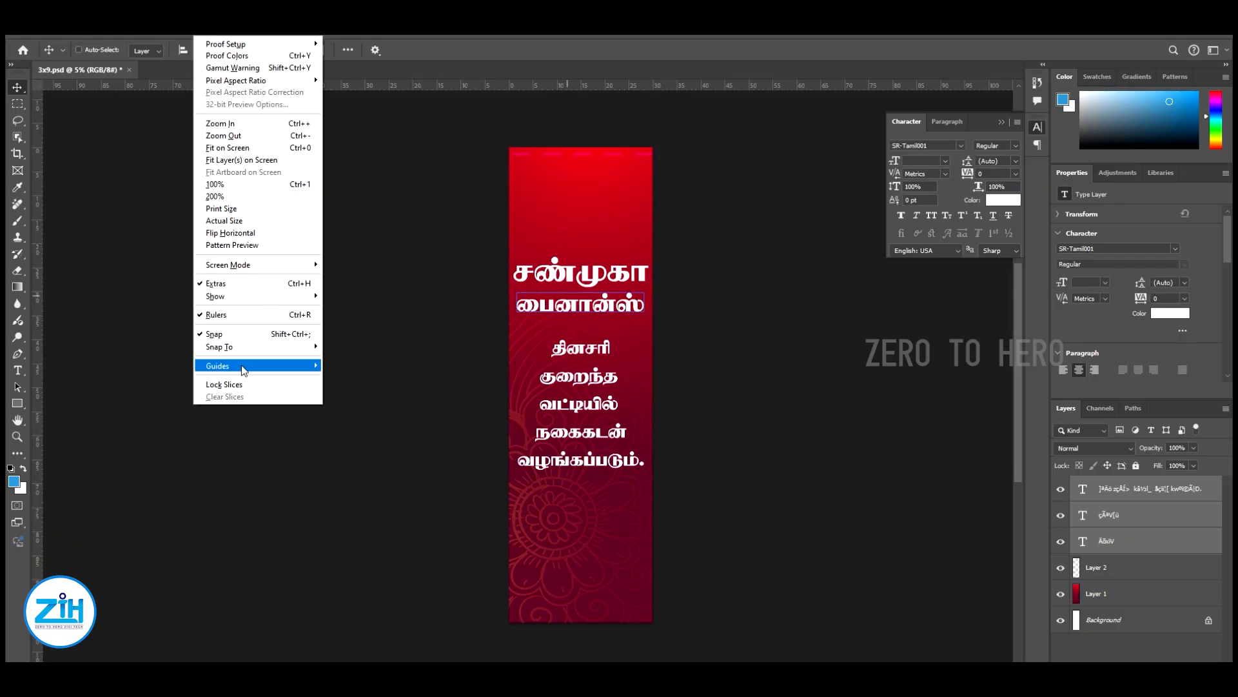
mouse_move(245, 366)
left_click(374, 437)
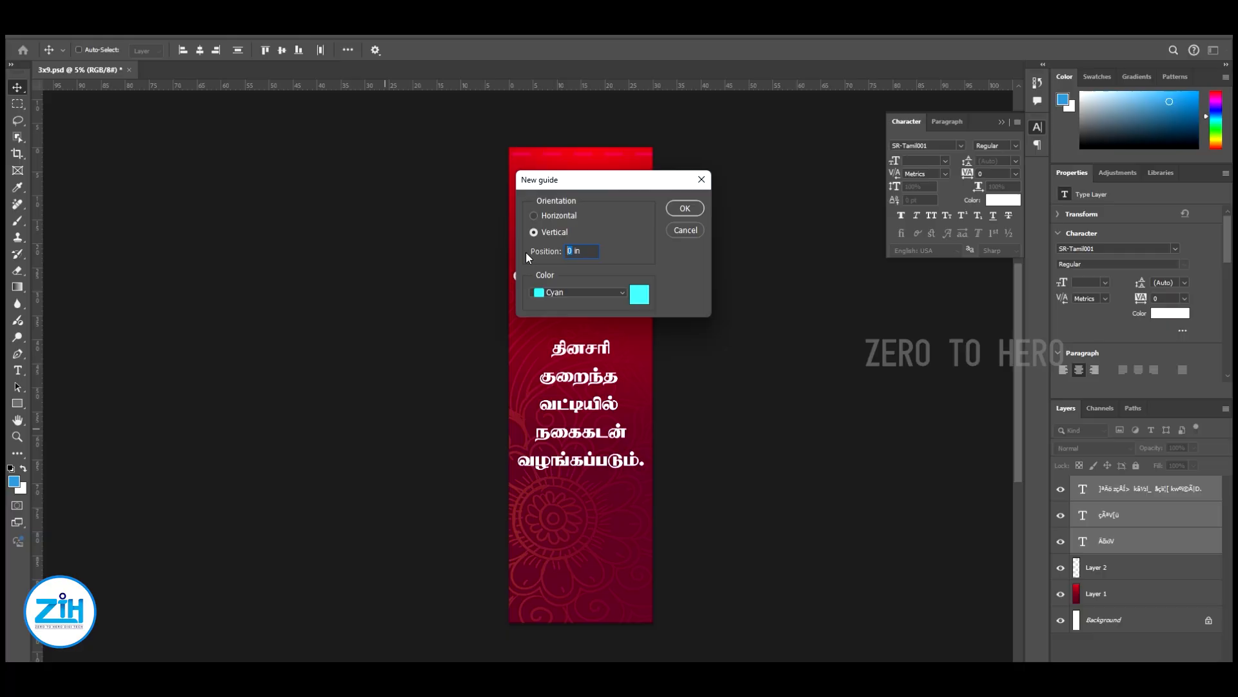
type("12")
left_click(534, 216)
left_click(685, 209)
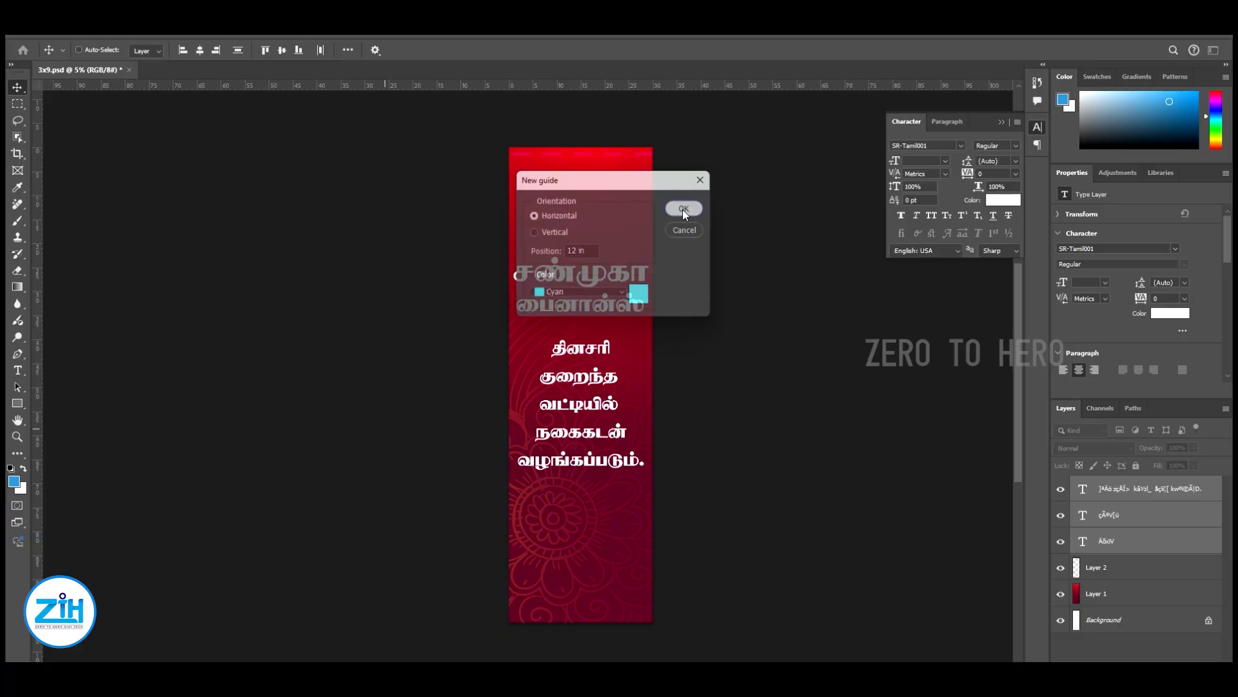
Reselect all three text layers, fine-tune their shared vertical position below the guide and save the file
right_click(607, 271)
left_click(618, 278)
left_click(603, 308, "ctrl+shift")
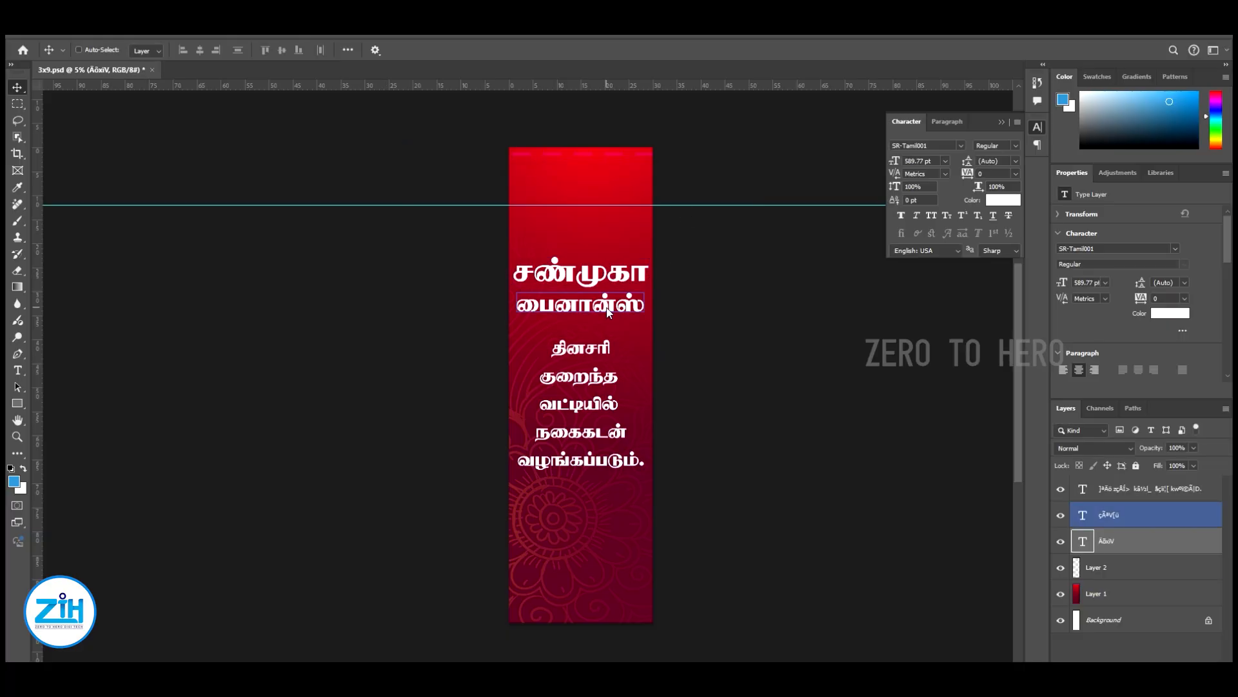
left_click(588, 355, "ctrl+shift")
mouse_move(594, 358)
left_mouse_down()
mouse_move(596, 338)
mouse_move(593, 369)
left_mouse_up()
key("shift+Up")
key("shift+Up")
key("shift+Up")
key("shift+Up")
key("shift+Up")
key("shift+Up")
key("shift+Up")
key("shift+Up")
key("shift+Up")
key("shift+Up")
key("shift+Up")
key("shift+Up")
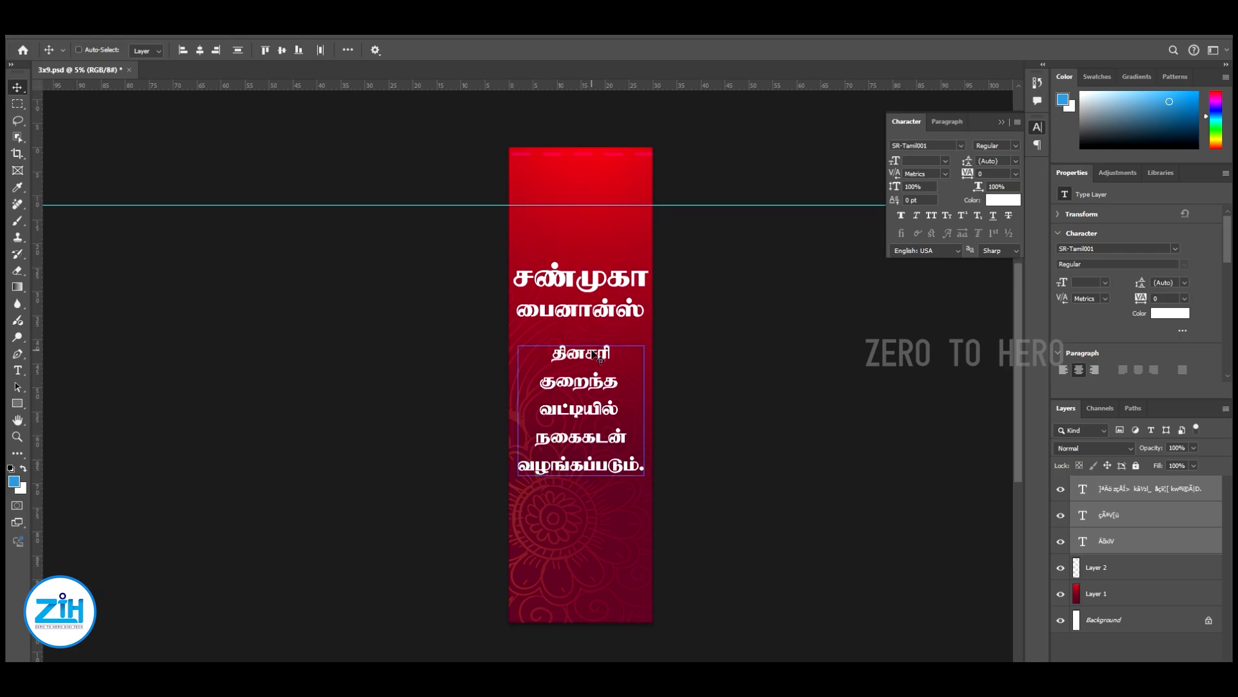
left_click_drag(733, 389, 729, 383)
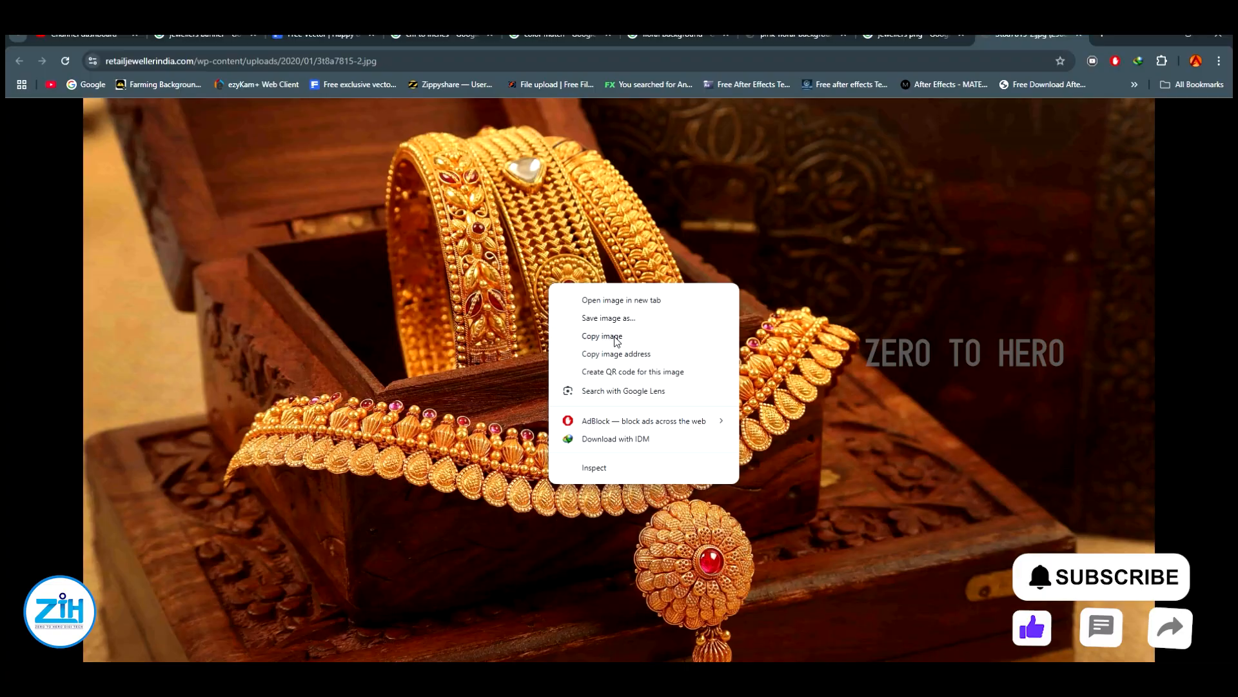
Paste the gold jewellery photo as a new layer and move it below the text block
left_click(616, 336)
key("alt+Tab")
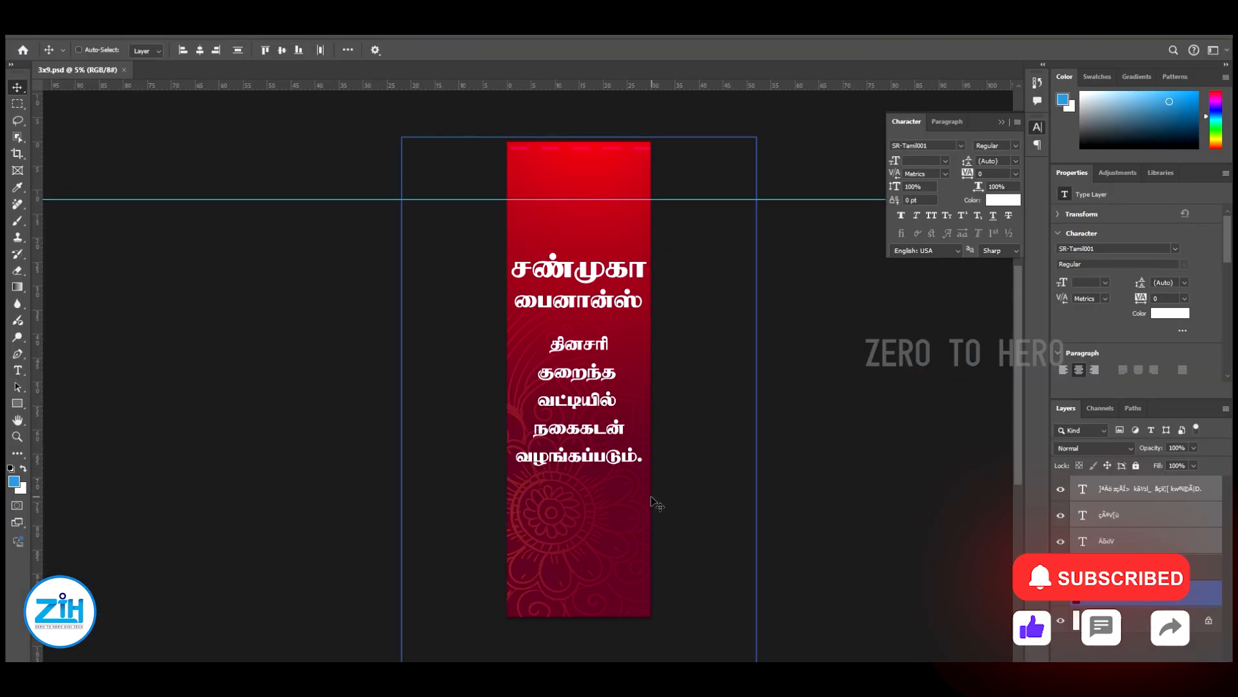
key("ctrl+v")
left_click_drag(595, 395, 668, 473)
Enlarge the jewellery photo to about 44.75 × 24.31 in so it spans the banner's width just below the text
key("ctrl+t")
left_click_drag(570, 501, 586, 502)
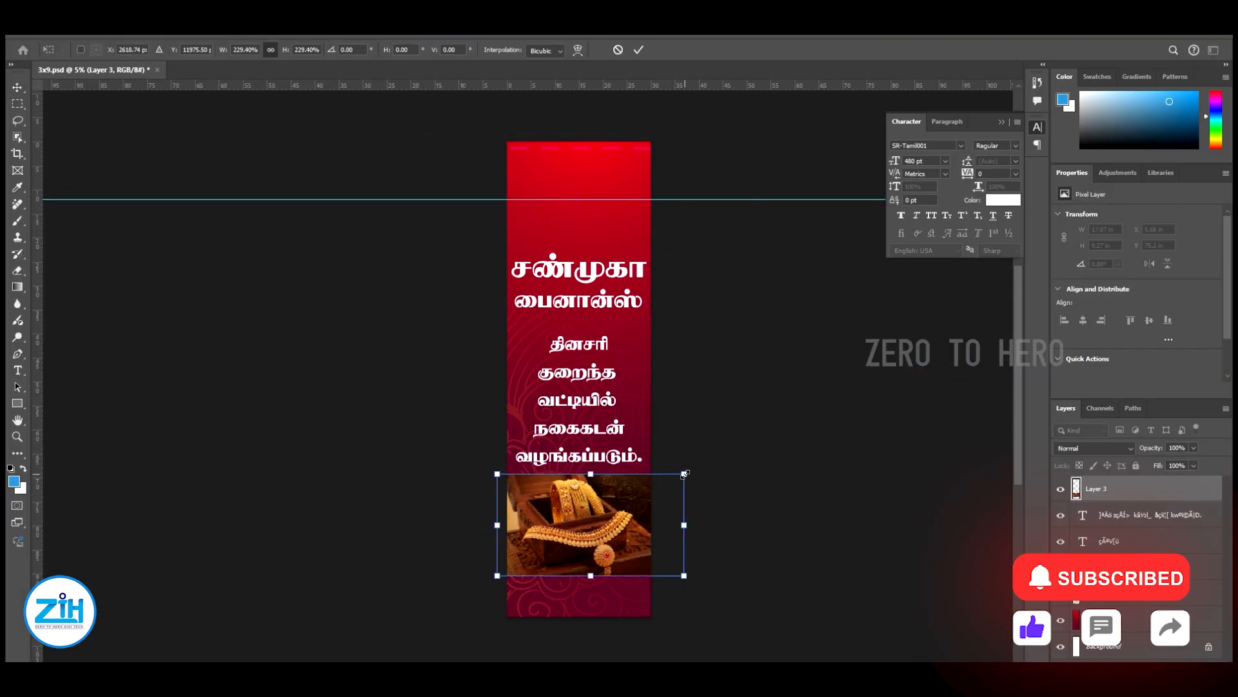
left_click_drag(686, 473, 696, 469)
left_click_drag(606, 513, 606, 520)
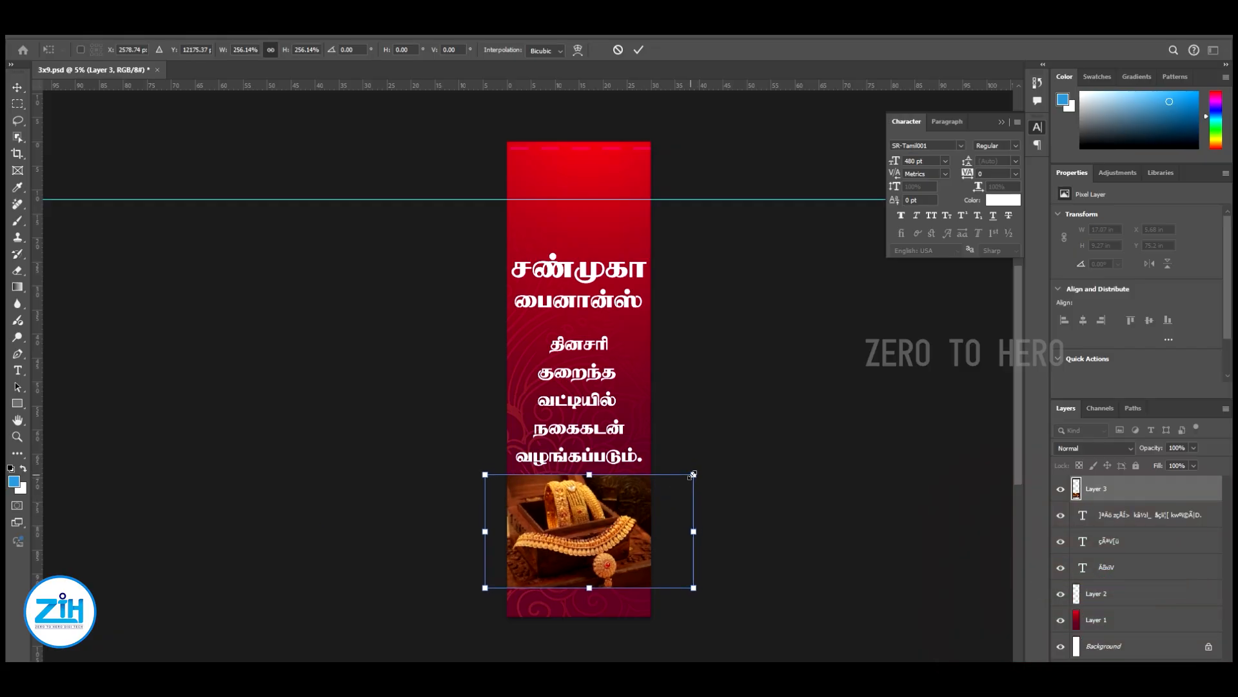
left_click_drag(694, 475, 698, 473)
key("Return")
left_click_drag(635, 504, 636, 504)
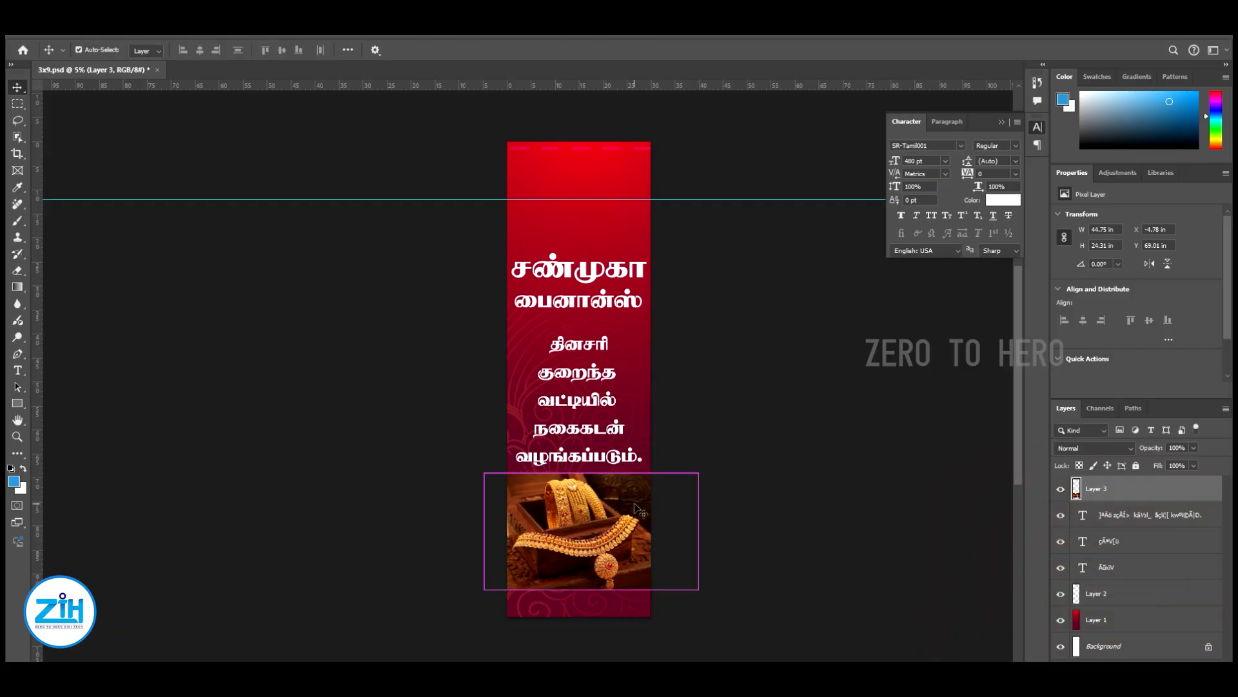
Raise the jewellery photo's saturation to +17 and brighten it with Levels, midtone 1.09 and white input 236
key("ctrl+u")
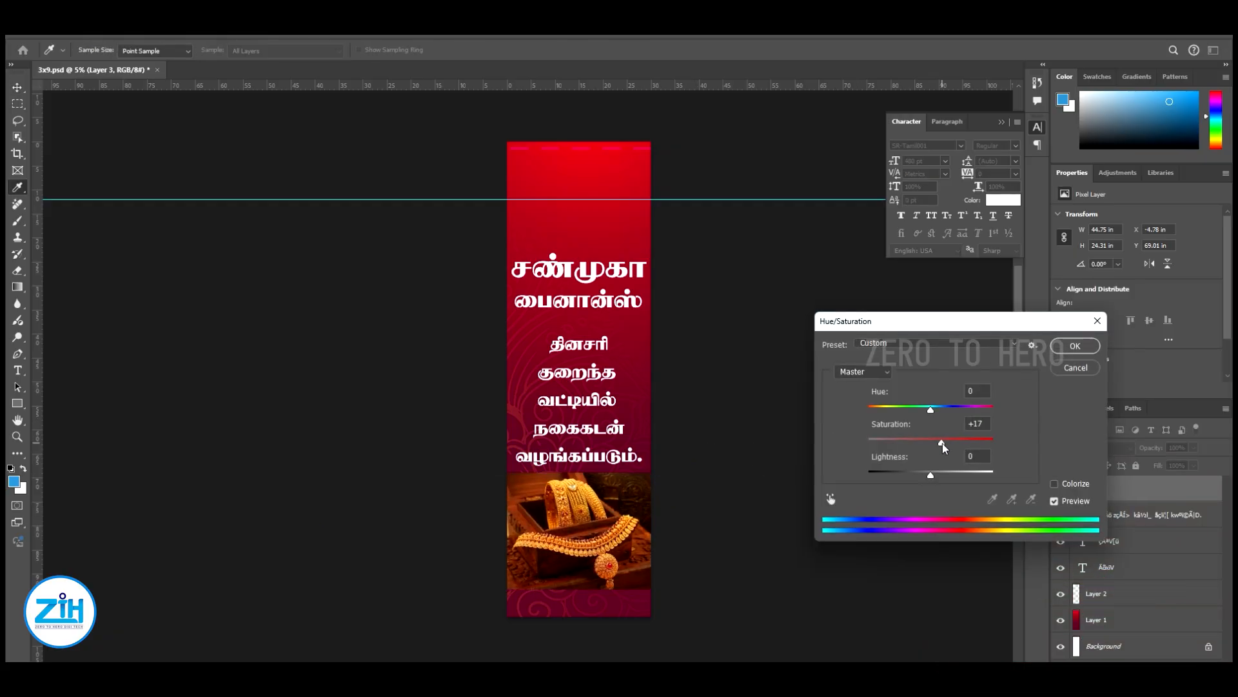
left_click(1076, 346)
key("ctrl+l")
left_click_drag(855, 514, 766, 514)
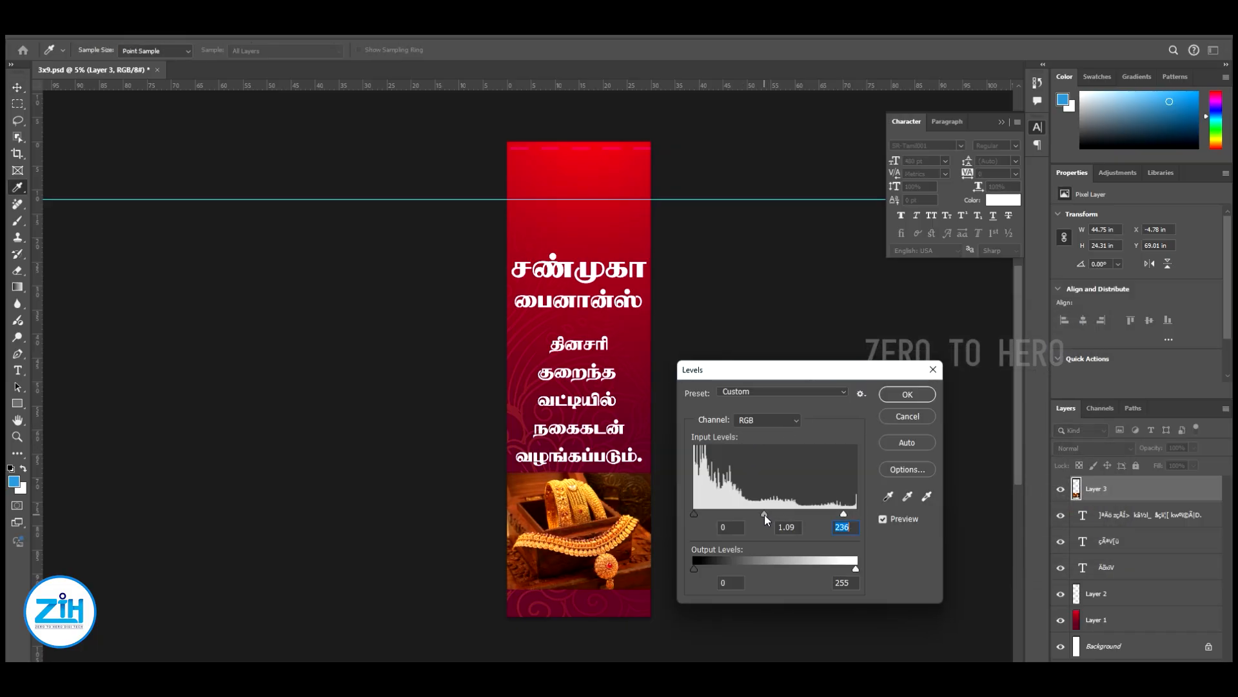
key("Return")
Select the five-line gold-loan text layer and nudge it up, closer to the heading
scroll(668, 477, "up", 1)
right_click(572, 432)
left_click(594, 439)
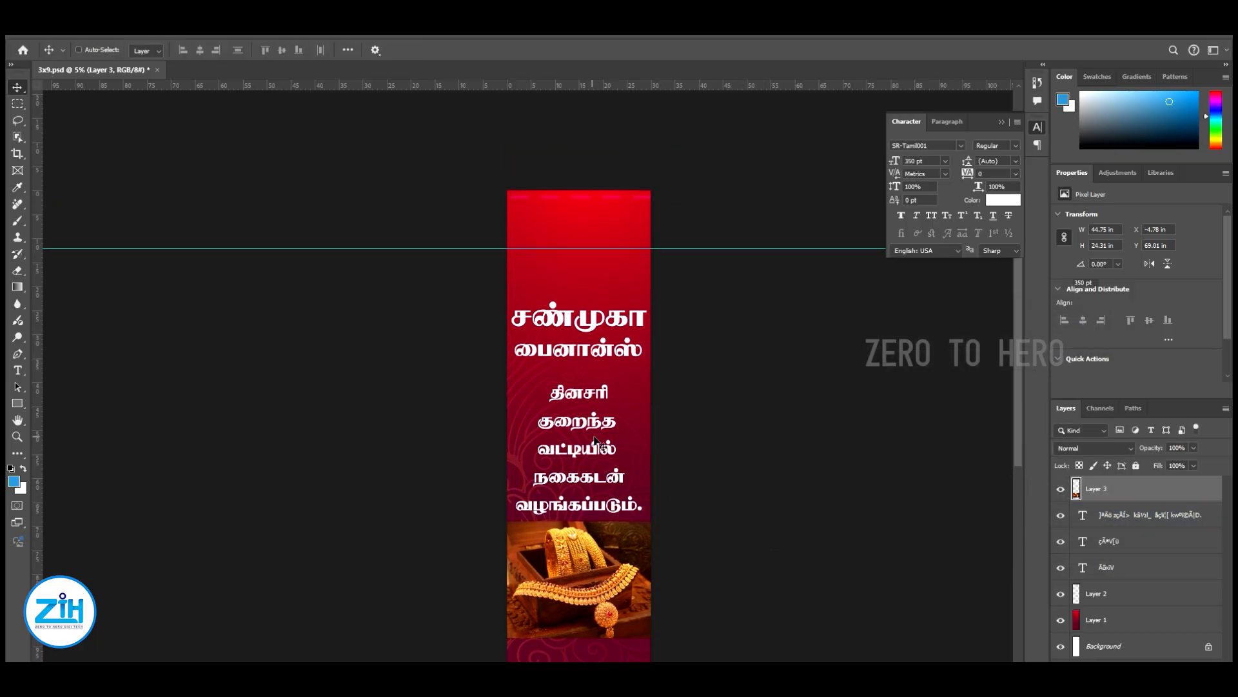
key("shift+Up")
key("shift+Up")
key("shift+Up")
key("shift+Up")
key("shift+Up")
key("shift+Up")
key("shift+Up")
key("shift+Up")
key("shift+Up")
key("shift+Up")
key("shift+Up")
key("shift+Up")
key("shift+Up")
key("shift+Up")
key("shift+Up")
key("shift+Up")
key("shift+Up")
key("shift+Up")
key("shift+Up")
key("shift+Up")
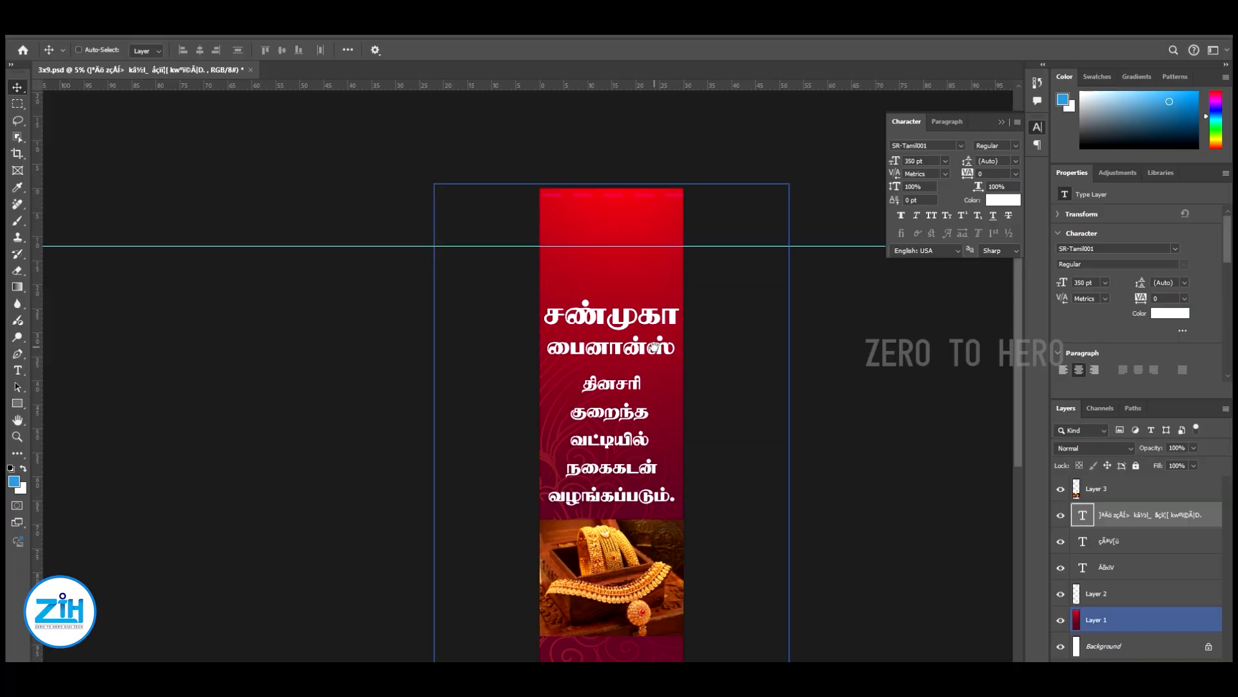
Switch to File Explorer and place pngegg.png from the 18.11.24 folder into the banner, above the heading
left_click(697, 612, "ctrl")
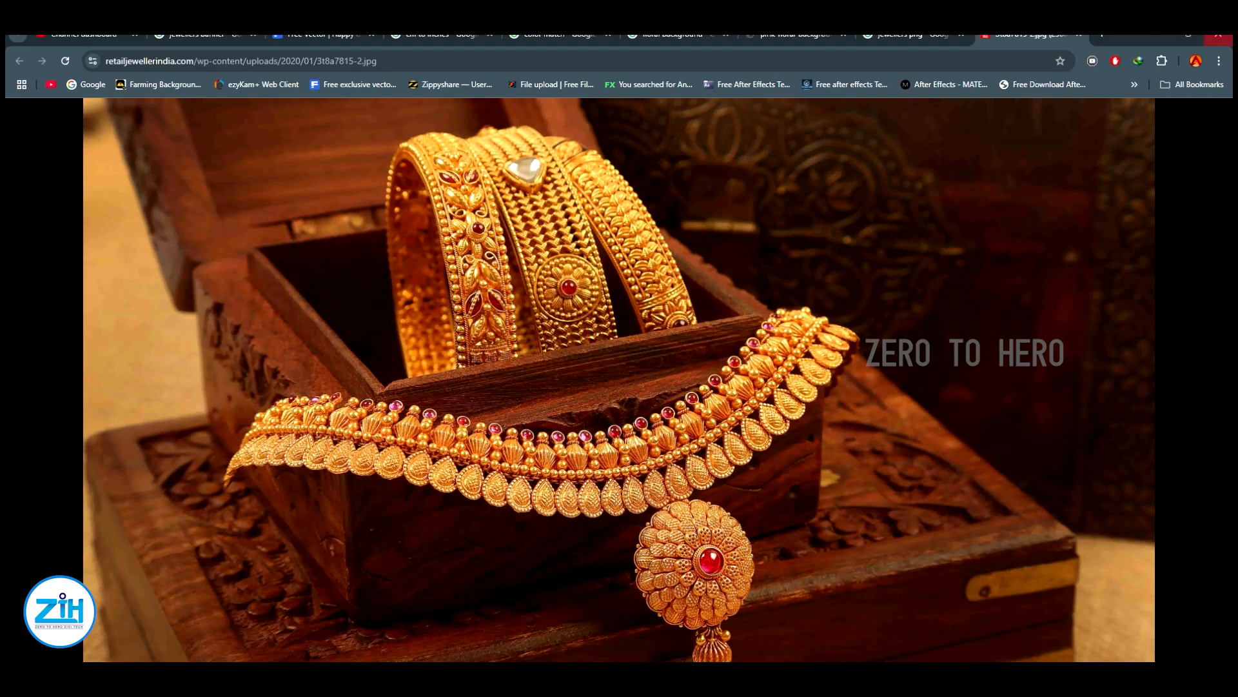
left_click(1079, 35)
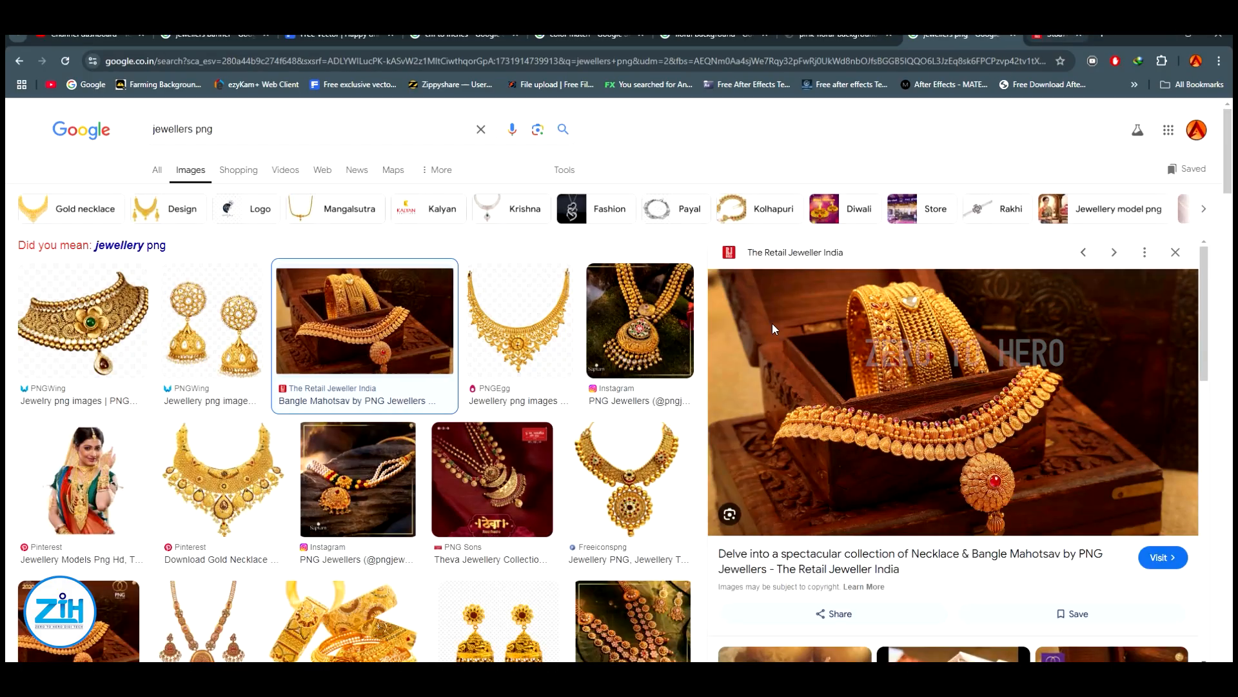
left_click(516, 316)
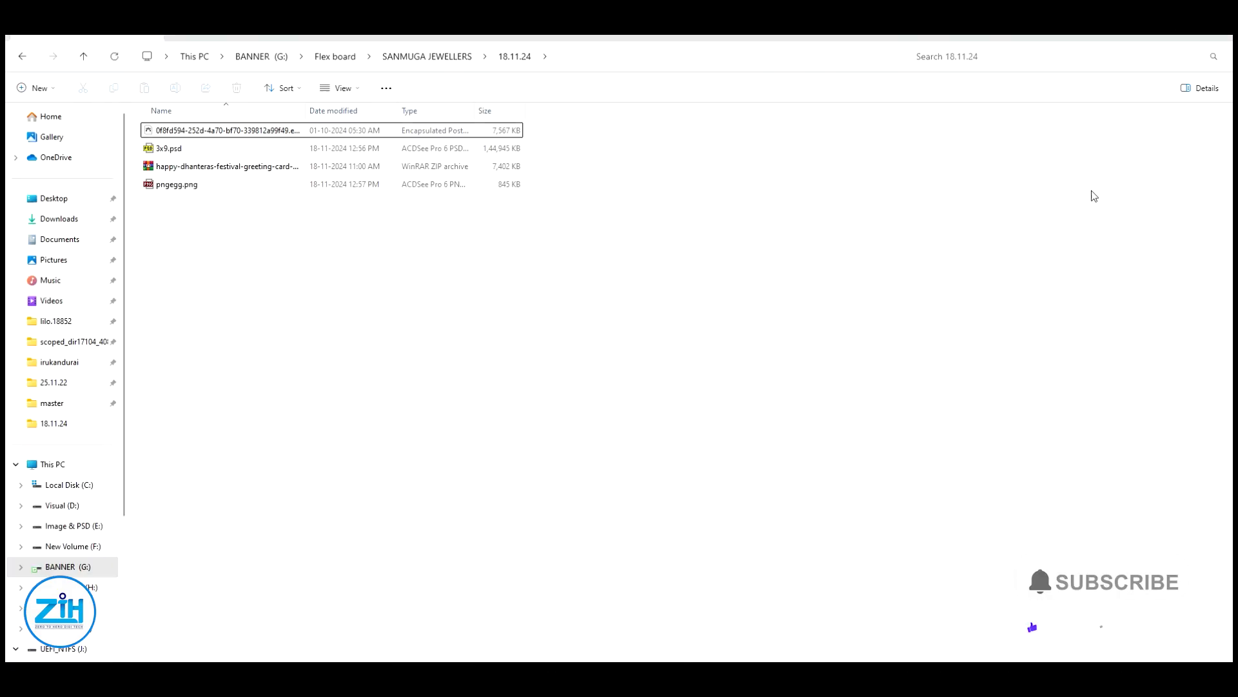
scroll(504, 305, "up", 4)
left_click_drag(377, 143, 651, 223)
Scale the placed bangle image to about 16.45 × 18.31 in and position it just above the heading
left_click_drag(620, 292, 619, 276)
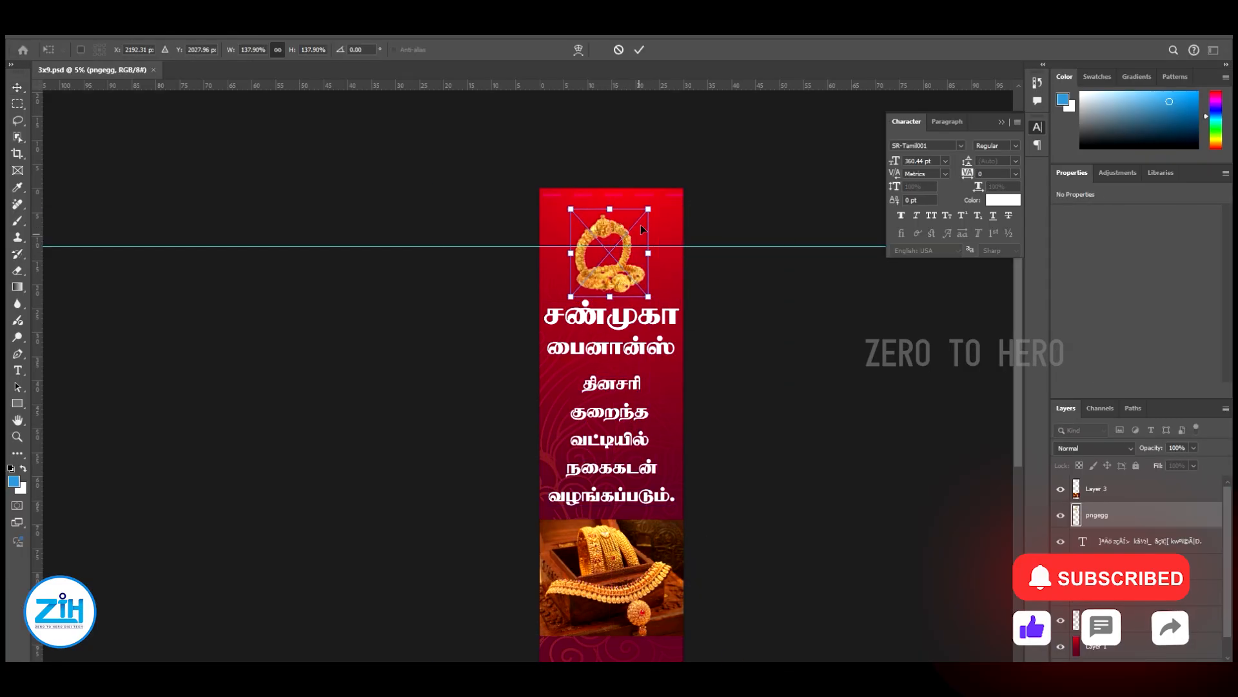
left_click_drag(650, 210, 652, 207)
left_click_drag(626, 266, 622, 265)
left_click_drag(648, 206, 652, 202)
key("Return")
left_click_drag(612, 282, 610, 279)
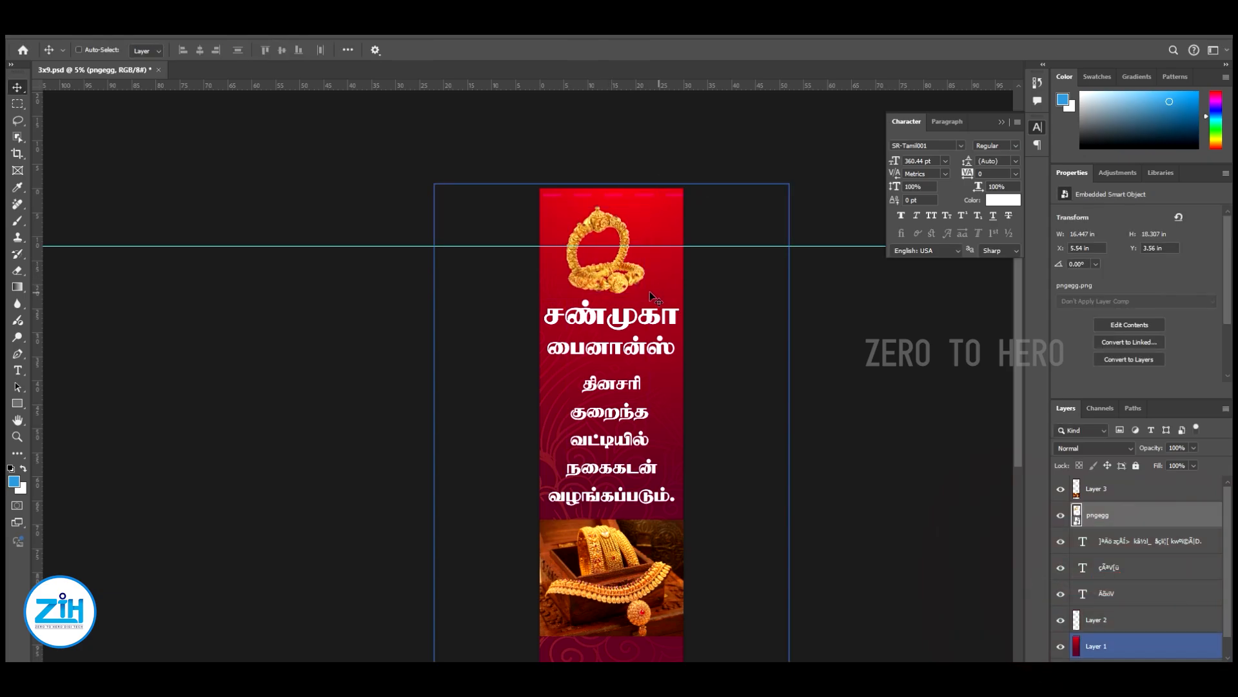
Select the bangle image layer and raise it slightly, to a Y position of 3.32 in
left_click_drag(639, 374, 672, 300)
right_click(671, 240)
left_click(693, 260)
left_click_drag(709, 229, 698, 265)
left_click(699, 268, "ctrl")
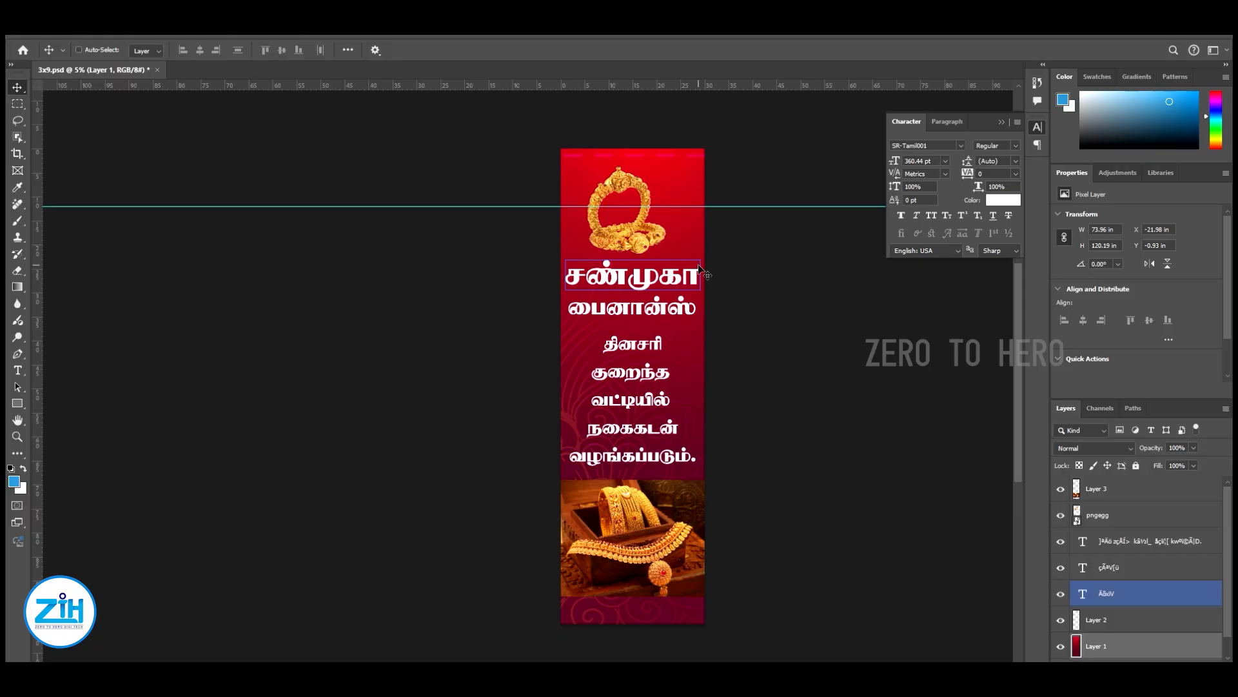
key("ctrl+plus")
key("ctrl+plus")
left_click_drag(729, 173, 709, 328)
right_click(644, 265)
left_click(671, 271)
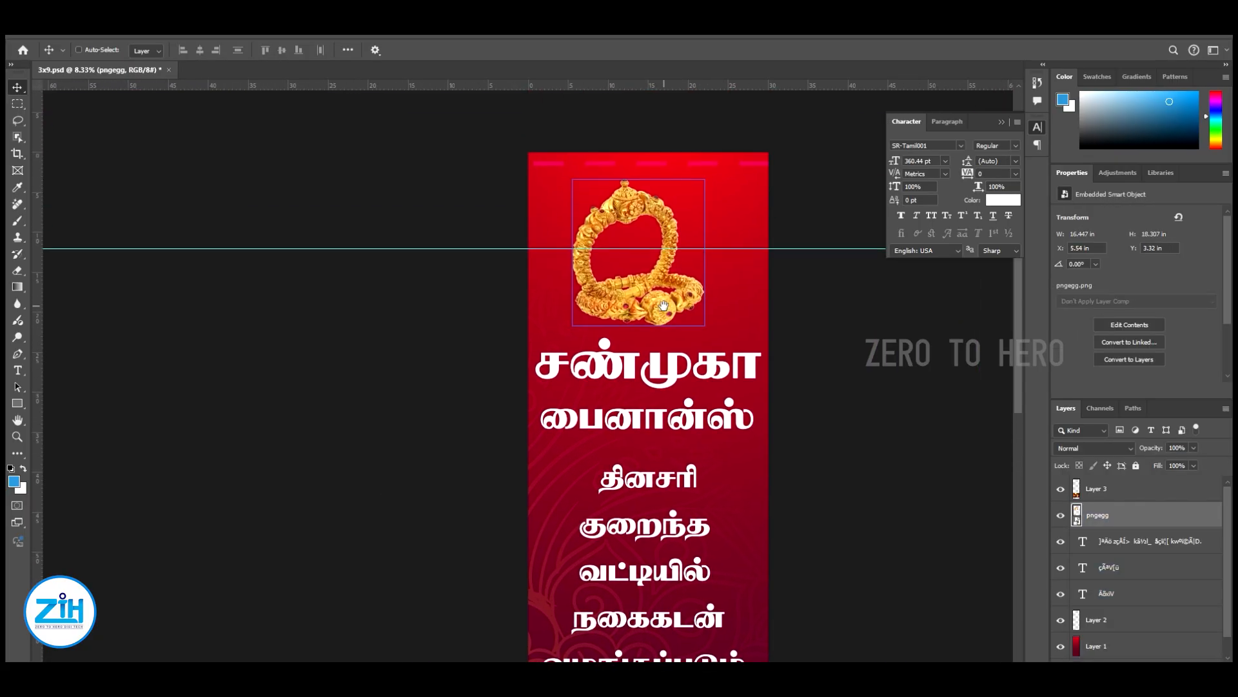
Create a new empty layer directly above the red background layer, Layer 1
right_click(718, 220)
left_click(738, 226)
key("ctrl+shift+n")
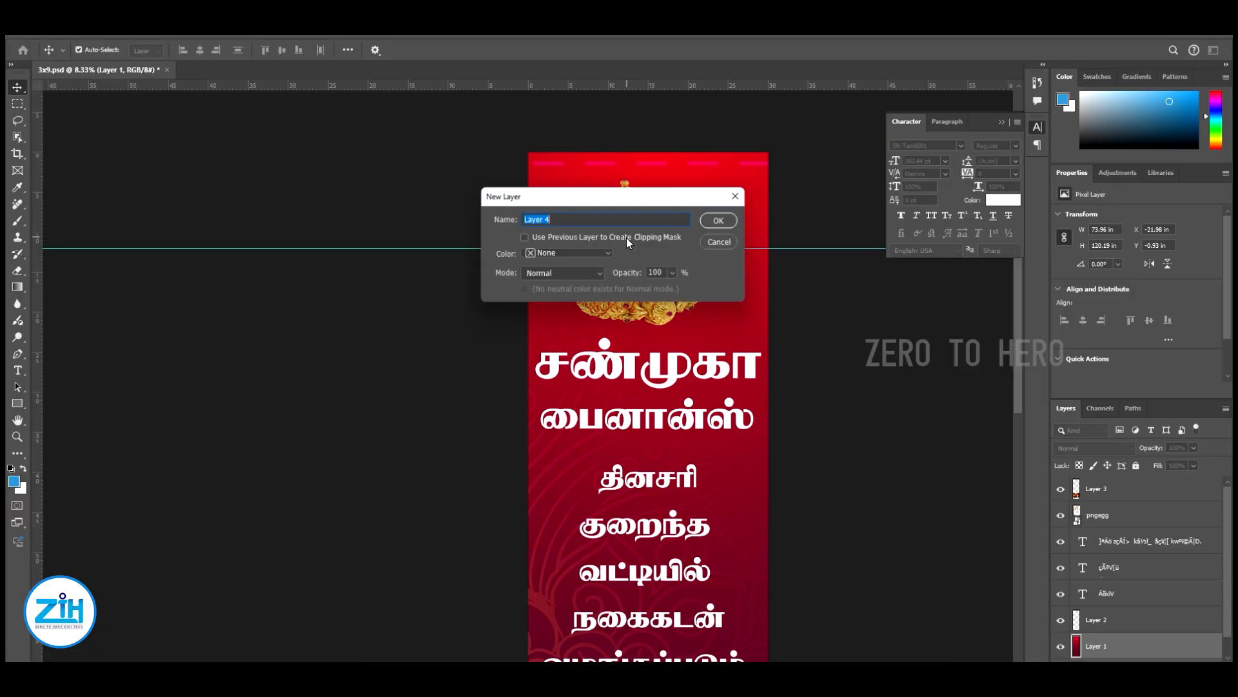
key("Return")
Set the foreground colour to a pale cream yellow
left_click(14, 481)
left_click(766, 422)
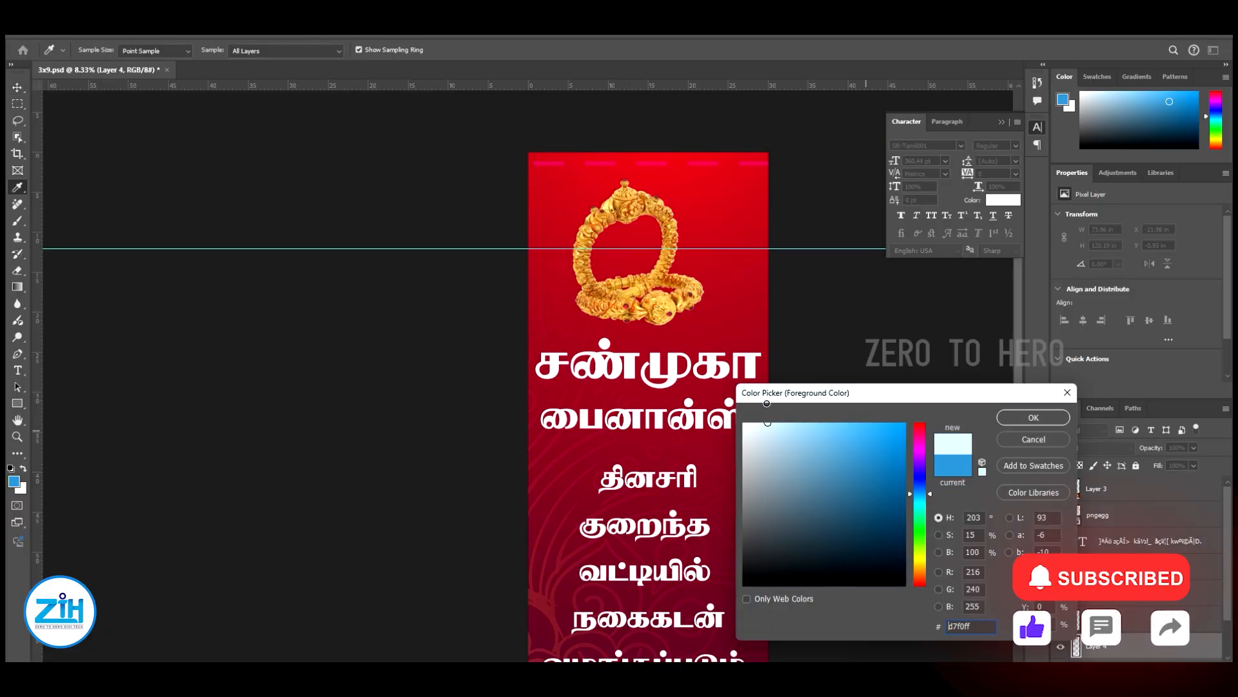
left_click(919, 571)
left_click(782, 425)
left_click(1033, 417)
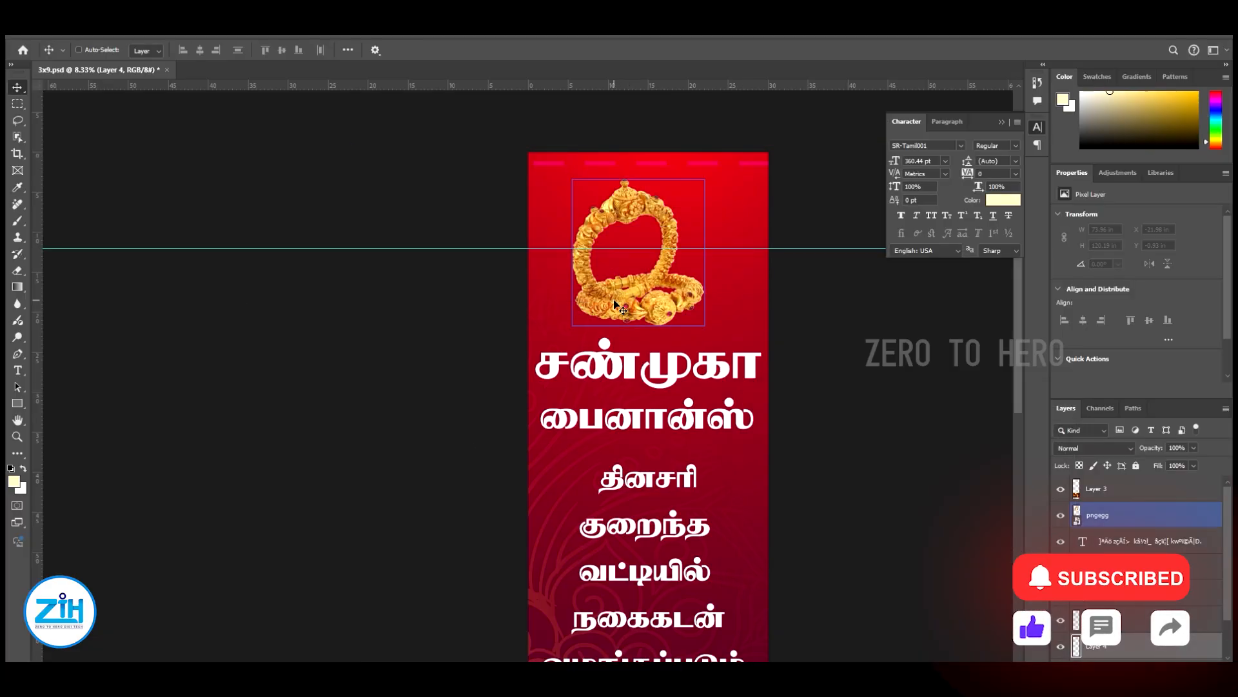
Paint a single soft glow behind the bangles on the new layer with a 3500 px brush
key("b")
key("bracketright")
key("bracketright")
key("bracketright")
key("bracketright")
key("bracketright")
key("bracketright")
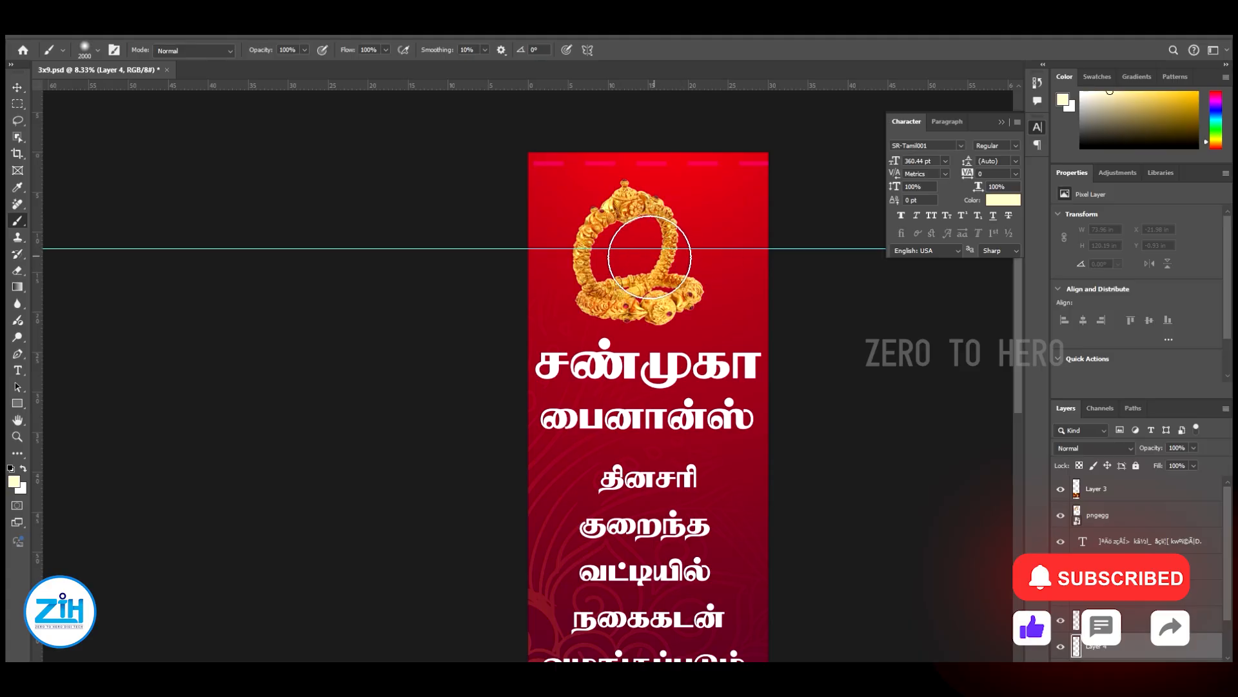
key("bracketright")
left_click(631, 253)
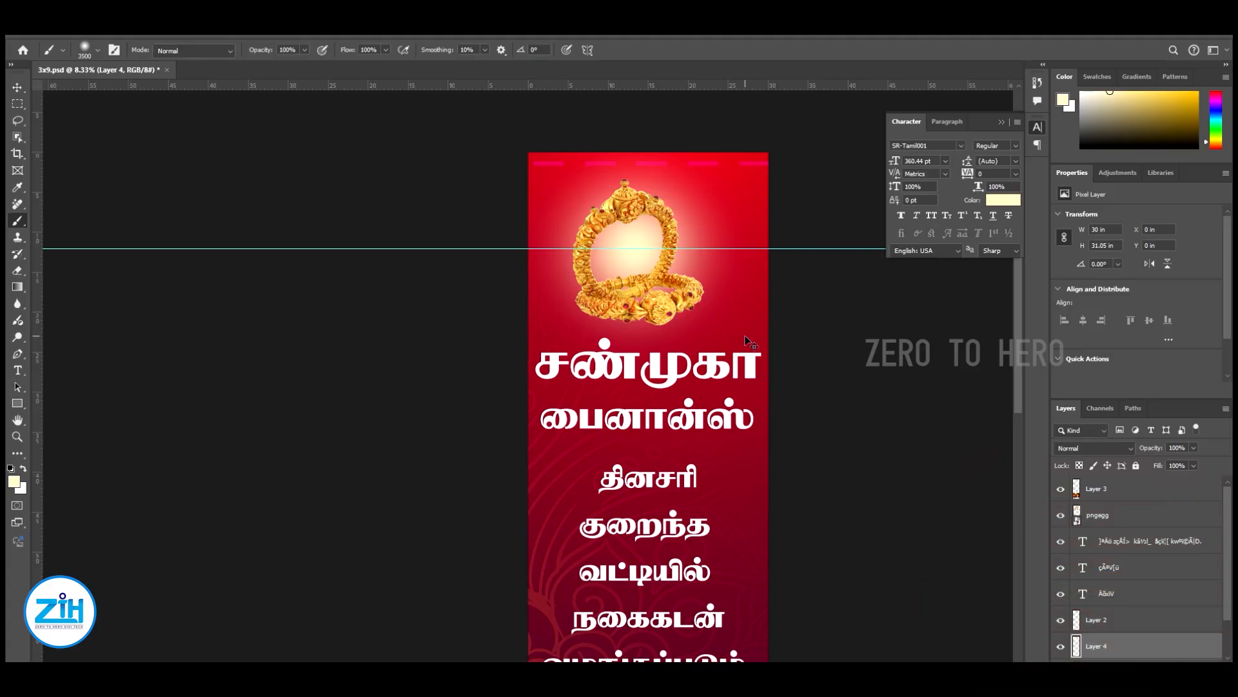
Change the glow layer's blend mode to Vivid Light
key("v")
key("shift+plus")
key("shift+plus")
key("shift+plus")
key("shift+plus")
key("shift+plus")
key("shift+plus")
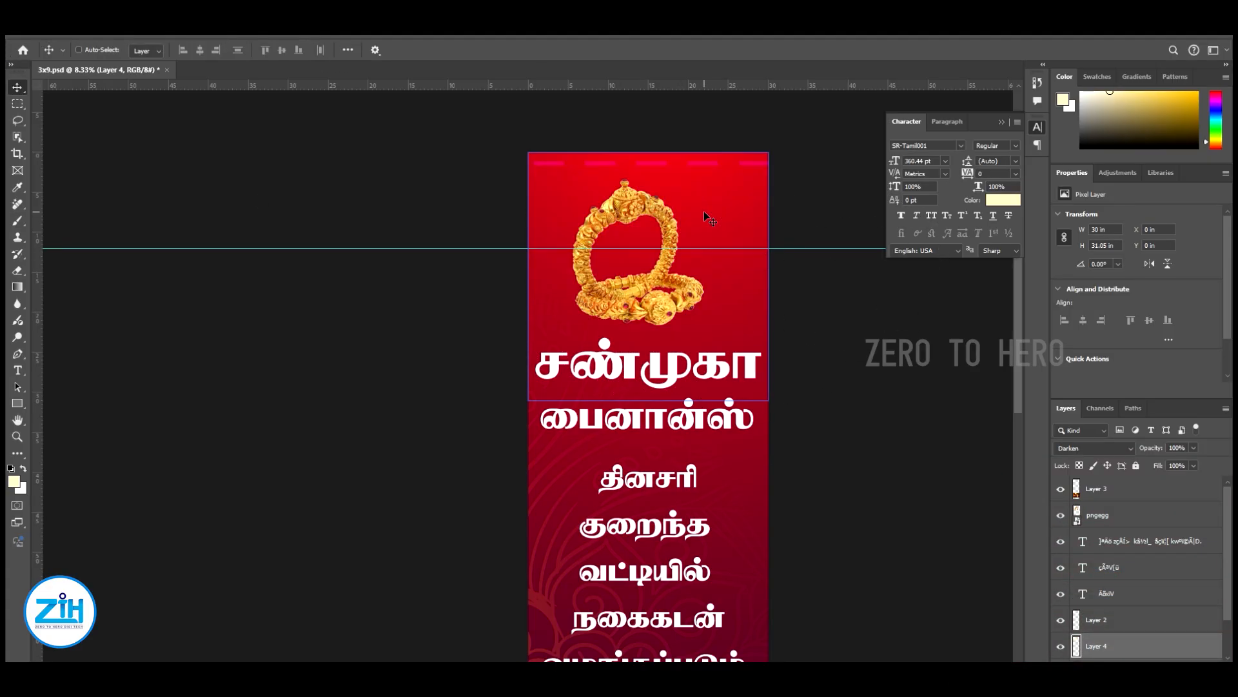
key("shift+plus")
key("shift+plus")
key("shift+plus")
key("shift+plus")
key("shift+plus")
key("shift+plus")
key("shift+plus")
key("shift+plus")
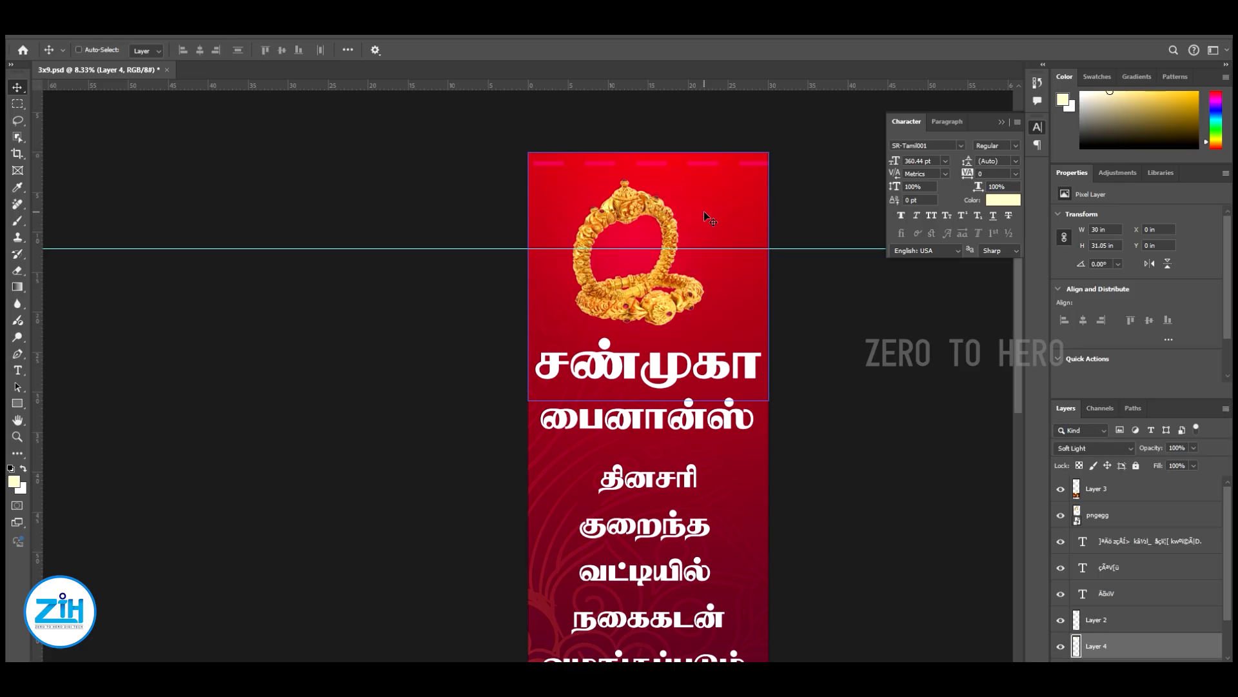
key("shift+plus")
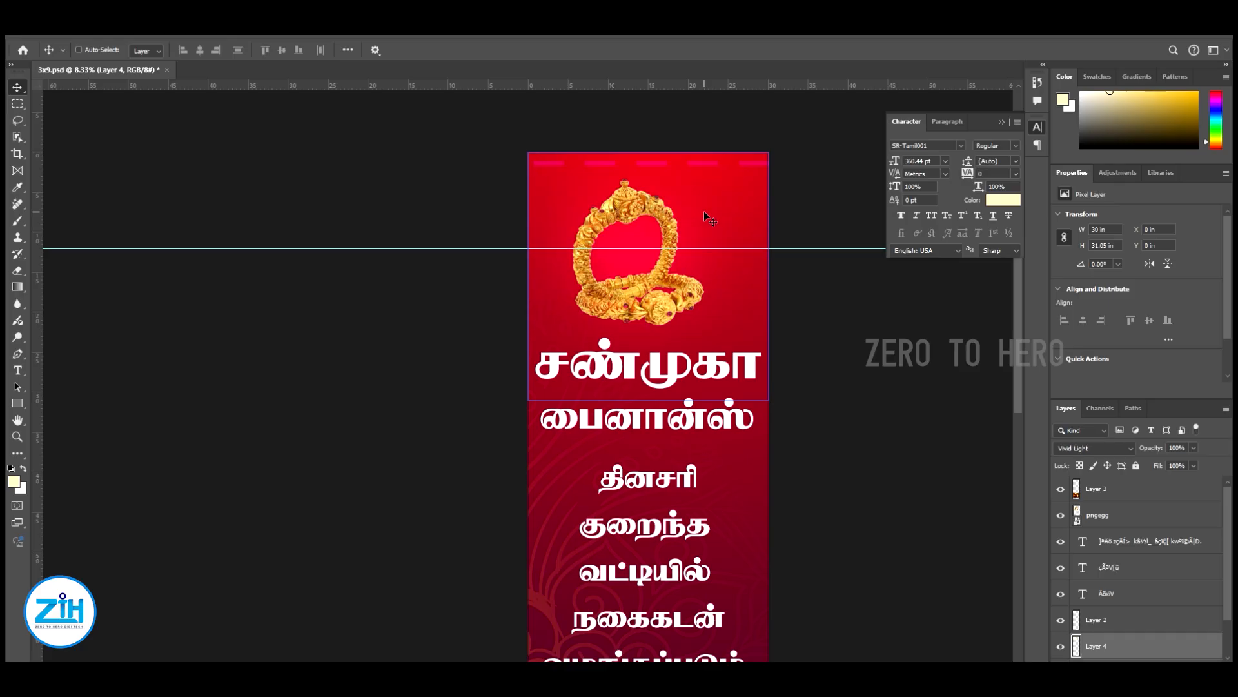
Add a new layer and paint a black shadow under the bangles with a flattened soft 3500 px brush
key("ctrl+shift+n")
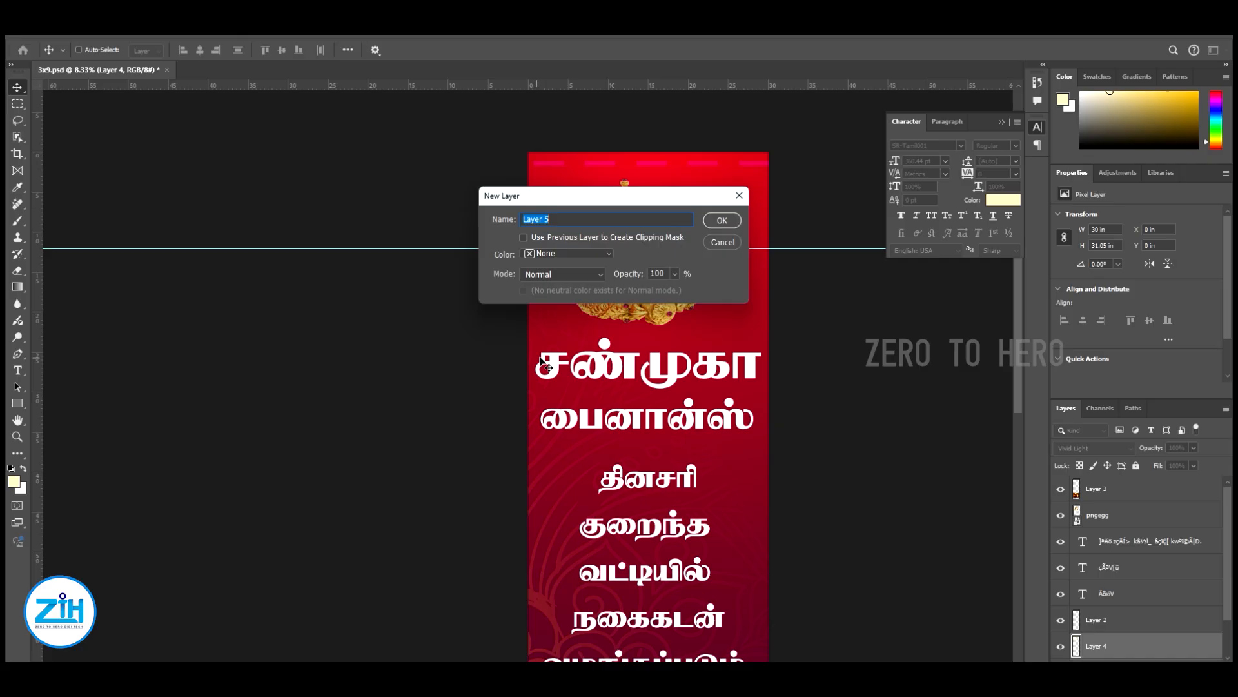
key("Return")
key("b")
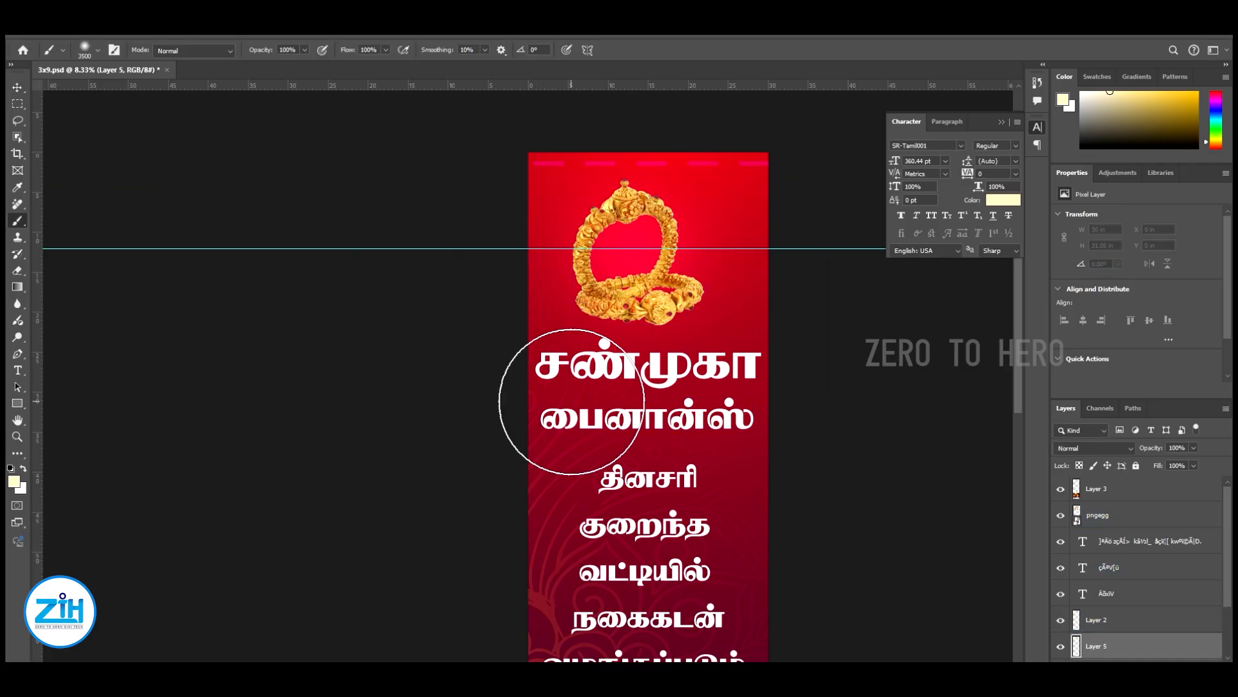
right_click(645, 319)
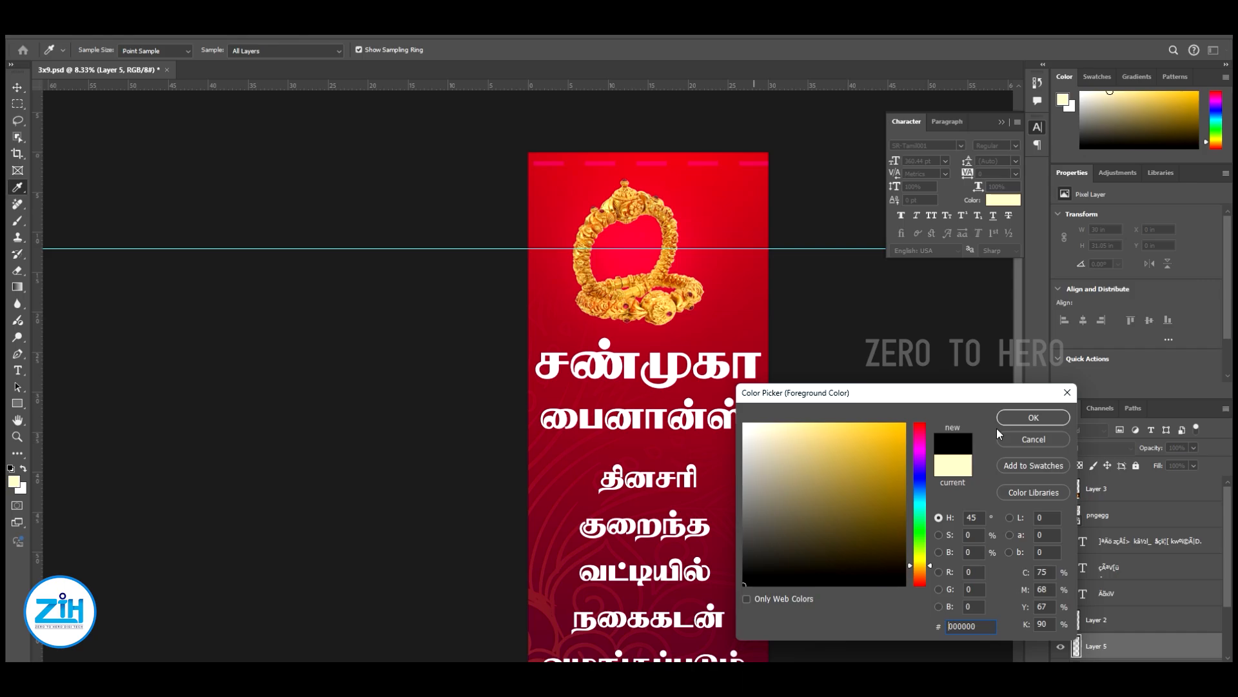
left_click(1019, 418)
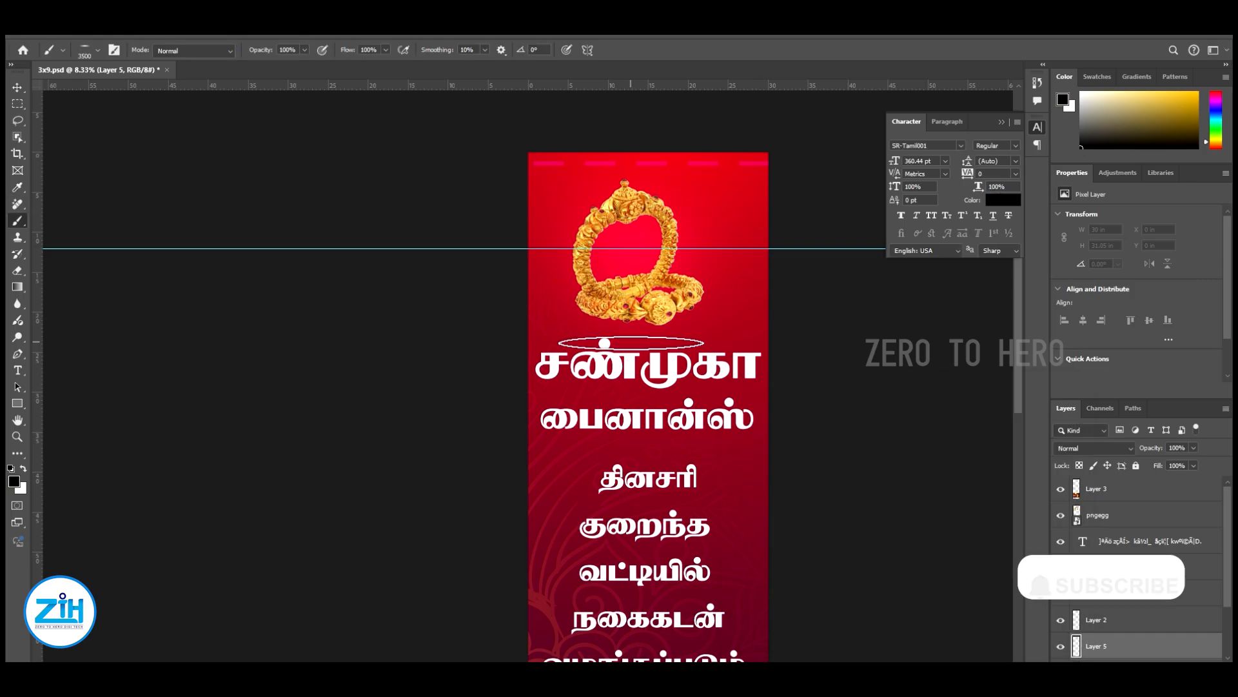
left_click(16, 90)
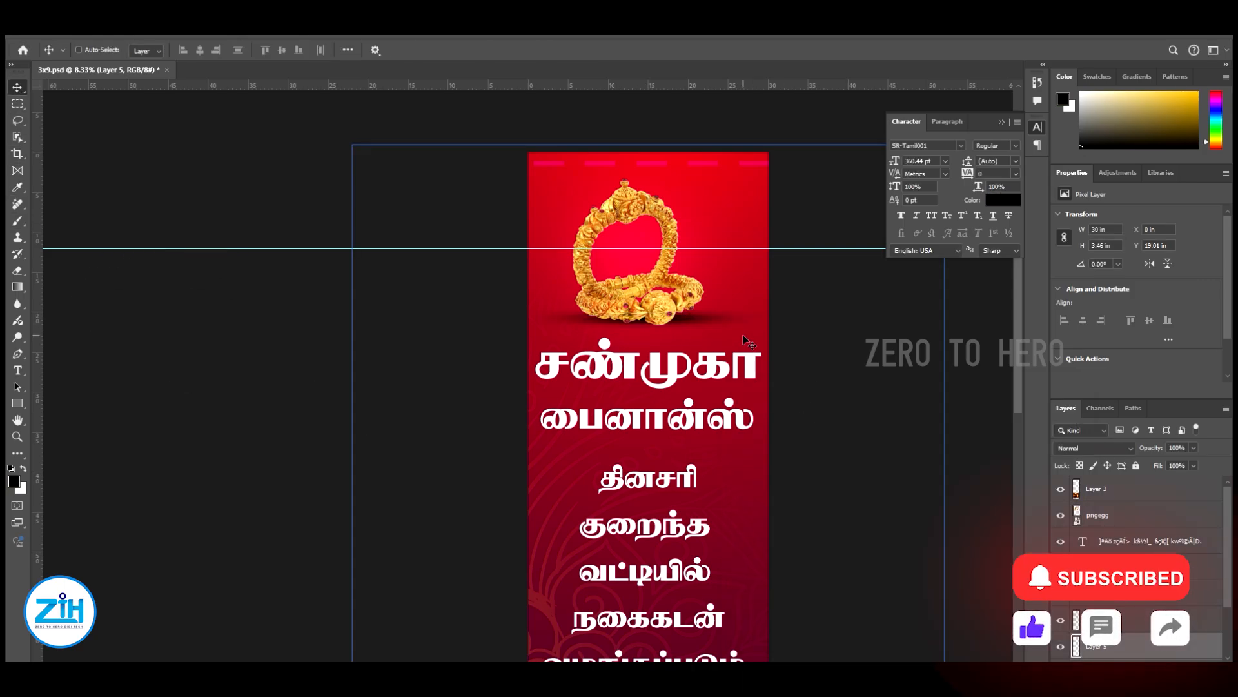
Scale the shadow down to about 25.64 × 2.95 in and nudge it down beneath the bangles
key("ctrl+t")
left_click_drag(770, 303, 748, 306)
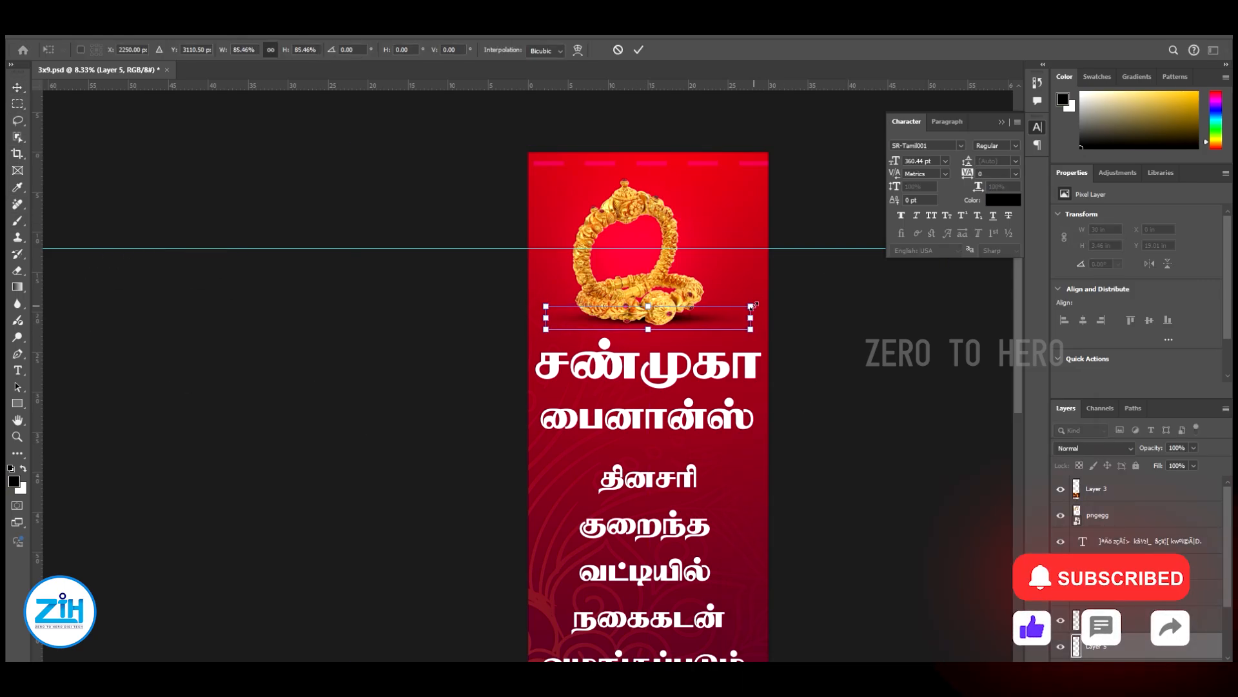
key("Return")
key("shift+Down")
key("shift+Down")
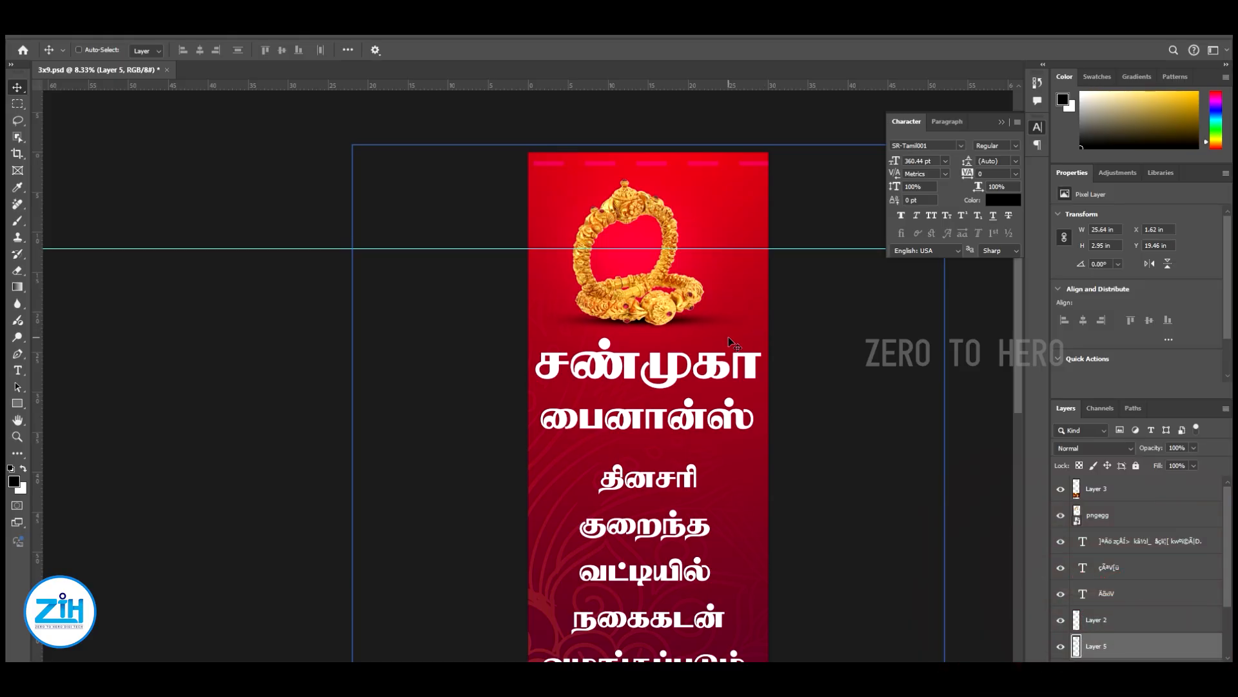
Check the banner from end to end and save the file
scroll(729, 337, "down", 5)
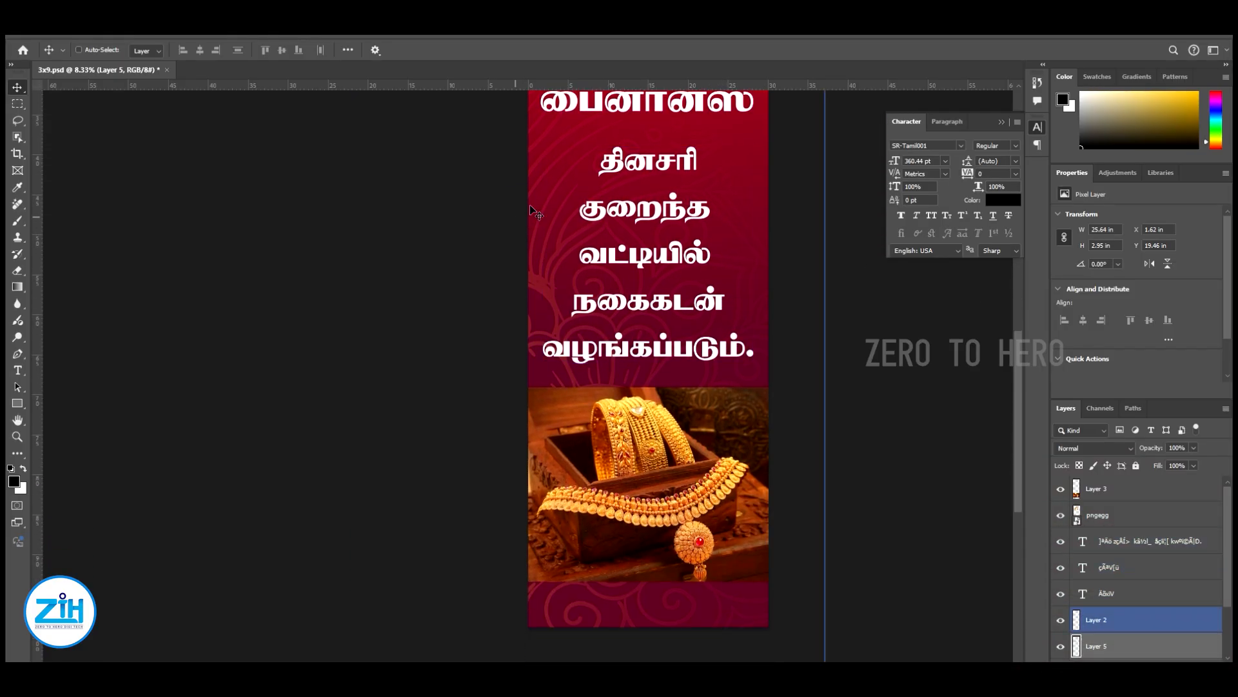
scroll(710, 381, "up", 4)
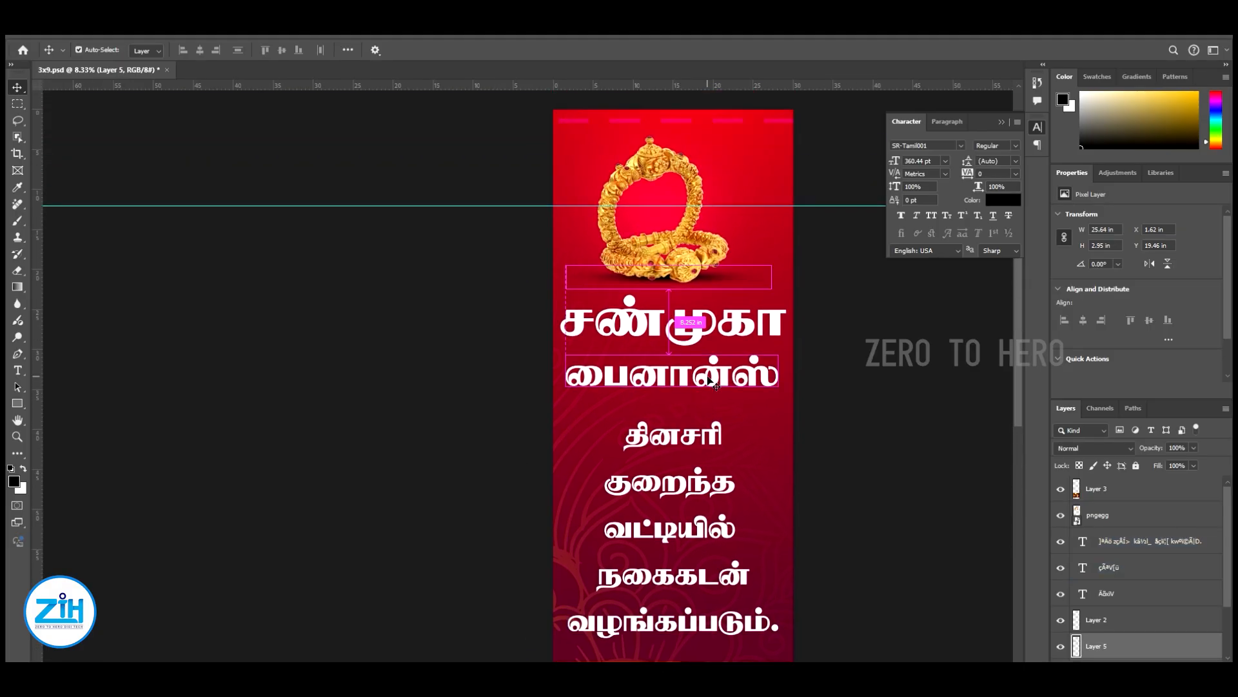
key("ctrl+s")
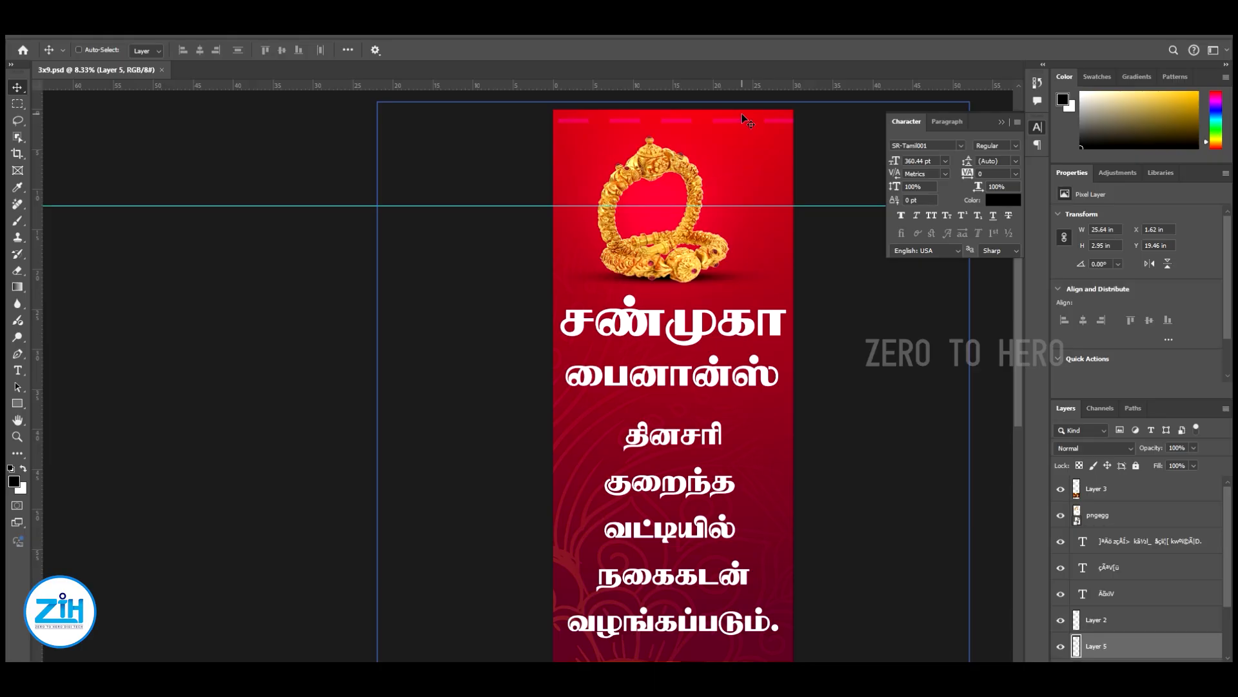
Open the layer style of the lower jewellery photo, turn off Color Overlay and enable Stroke
scroll(709, 322, "down", 5)
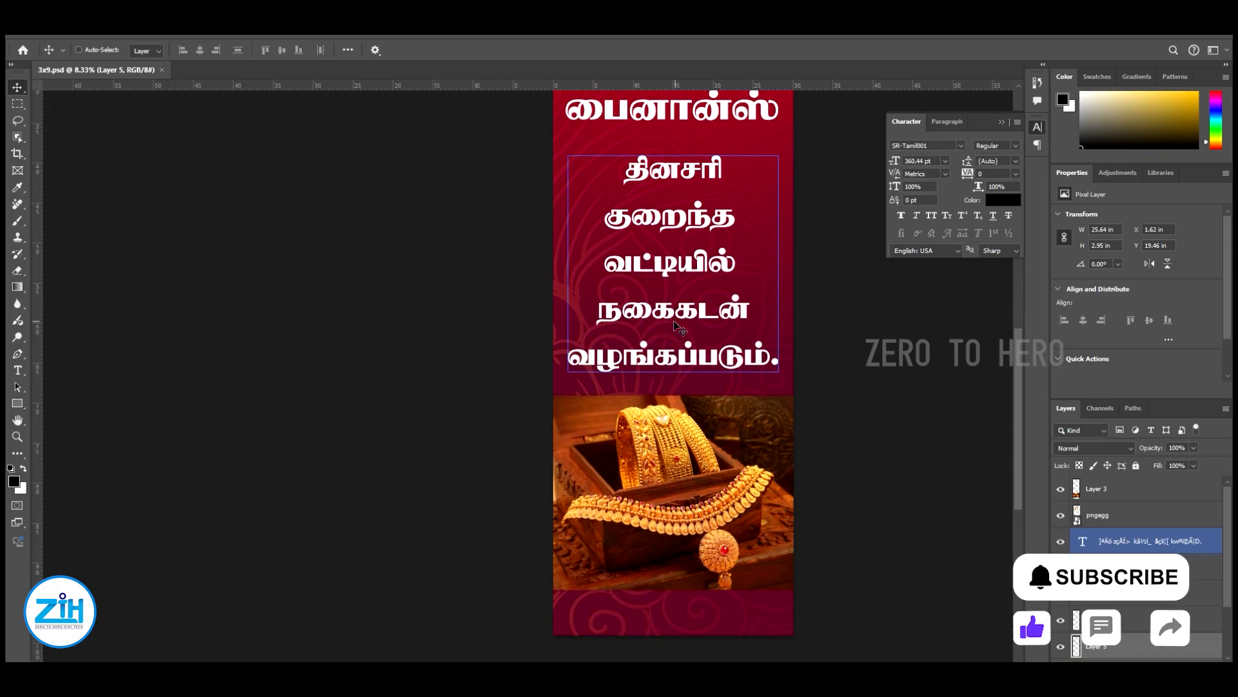
right_click(680, 446)
left_click(705, 449)
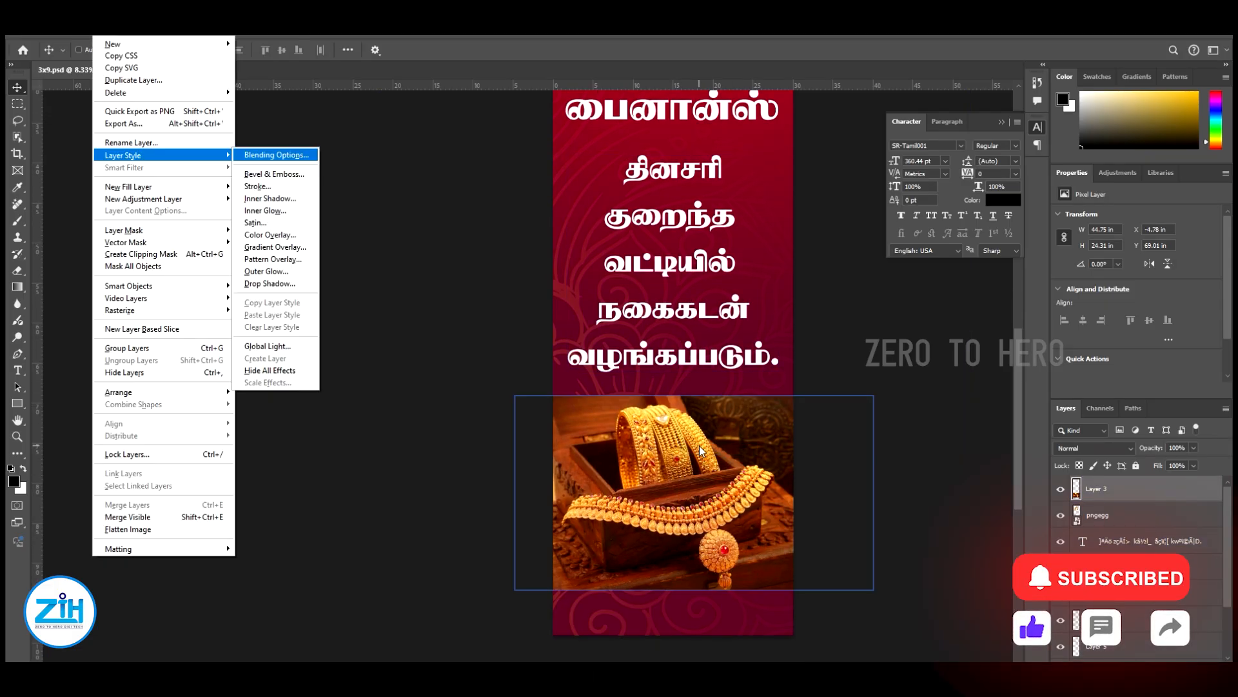
left_click_drag(697, 365, 298, 269)
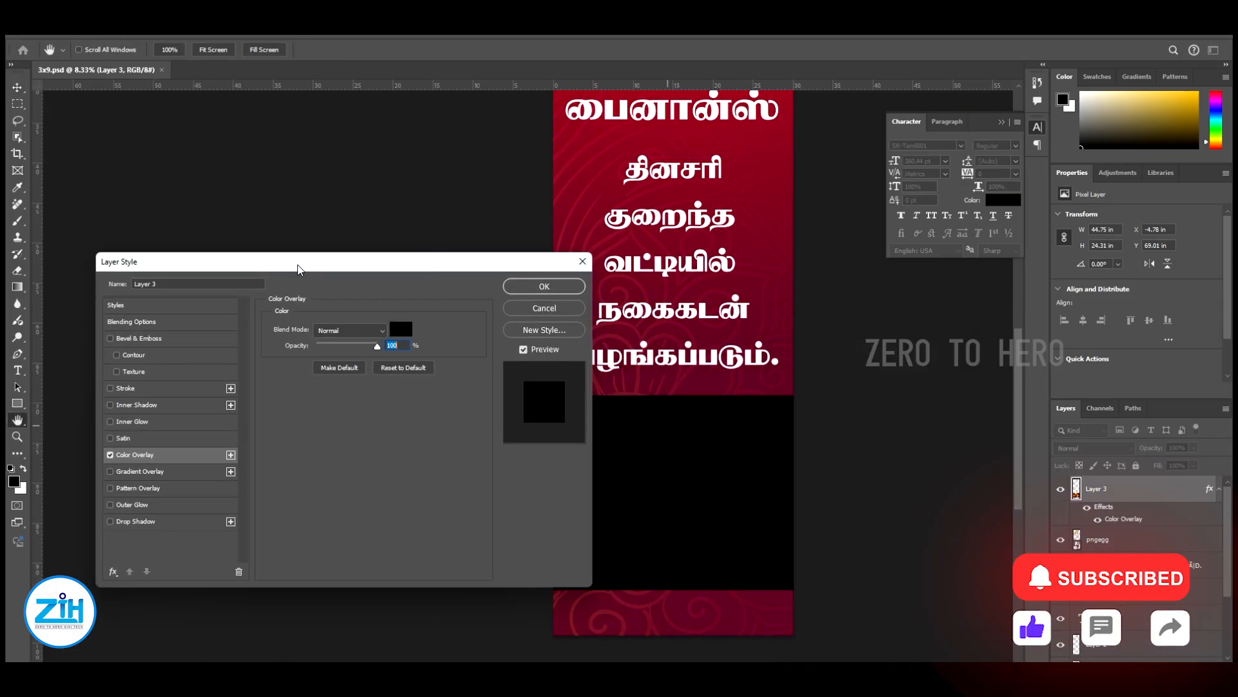
left_click(110, 455)
left_click(126, 388)
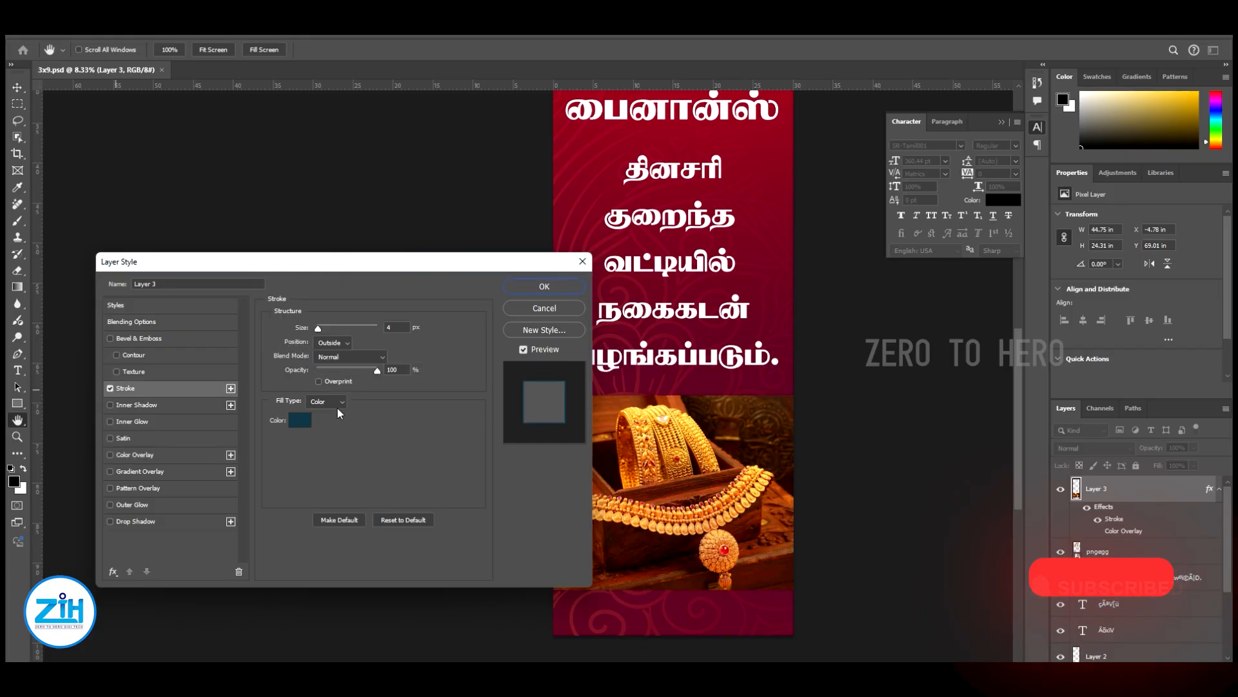
Give the lower jewellery photo a 49 px outside stroke in pale yellow (#fff8a9) and apply the layer style
left_click_drag(319, 332, 331, 330)
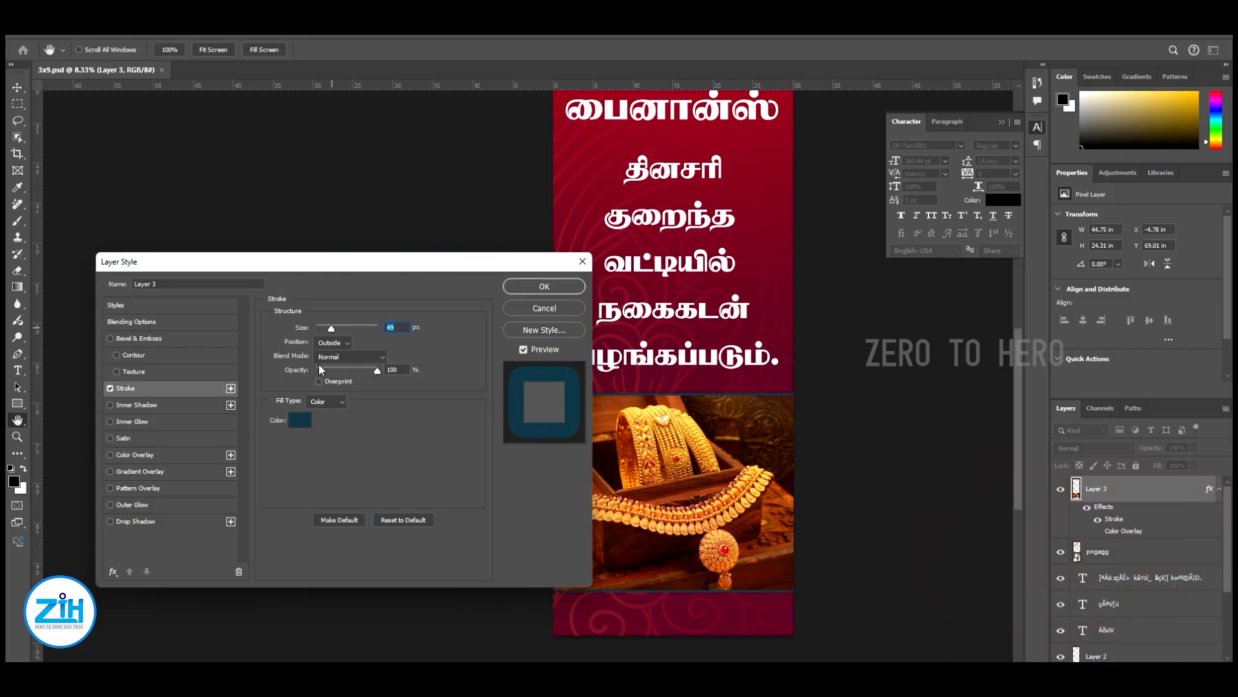
left_click(300, 420)
left_click_drag(783, 450, 715, 394)
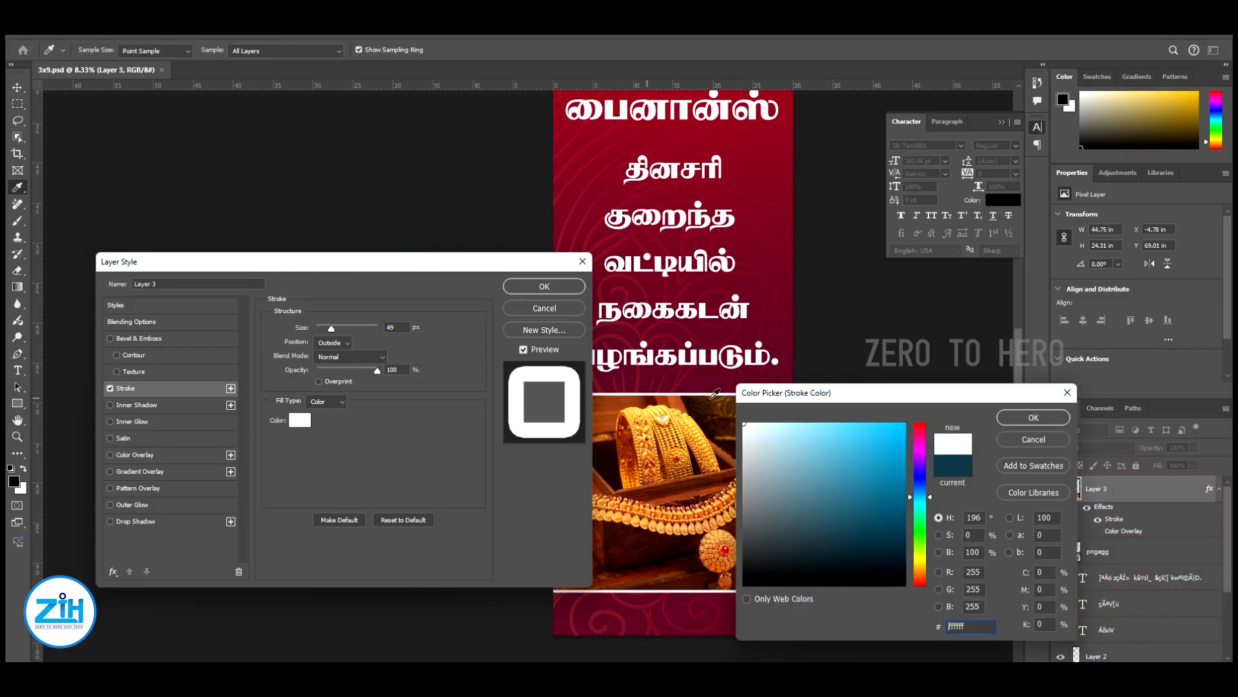
left_click(919, 560)
left_click_drag(812, 430, 814, 424)
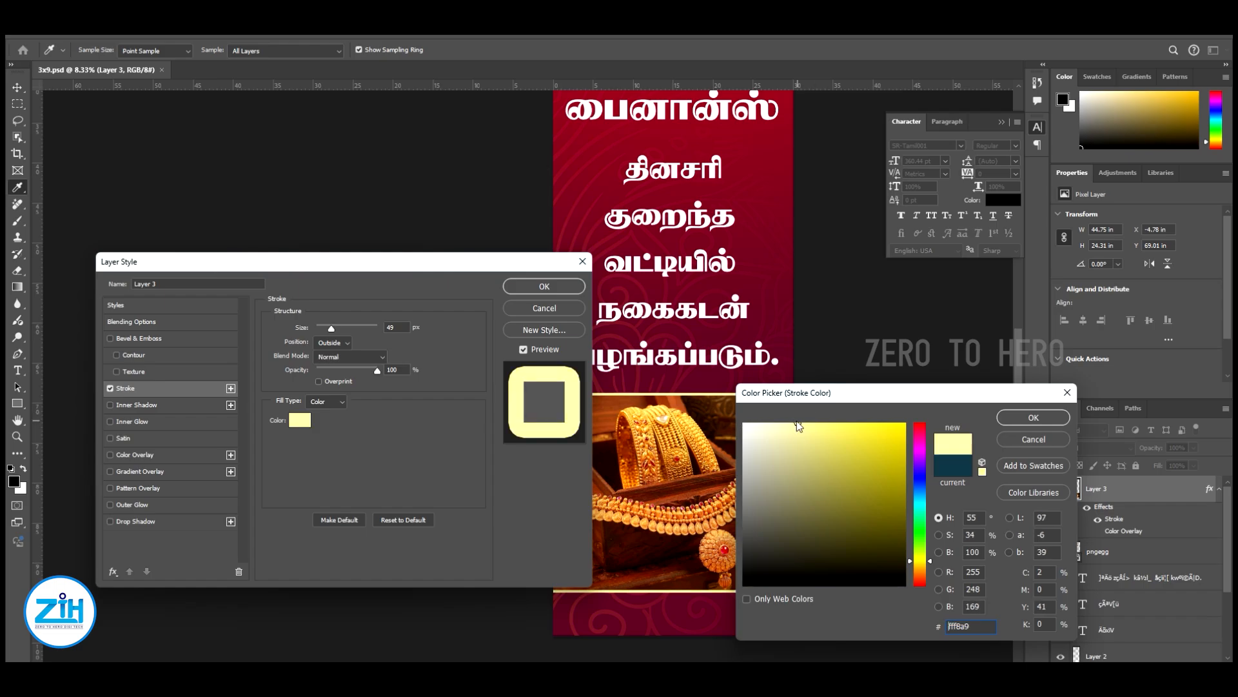
left_click(1038, 418)
left_click(545, 287)
Select the first heading line சண்முகா under the bangles and change its text colour to bright yellow
left_click_drag(736, 329, 728, 526)
right_click(685, 256)
left_click(720, 261)
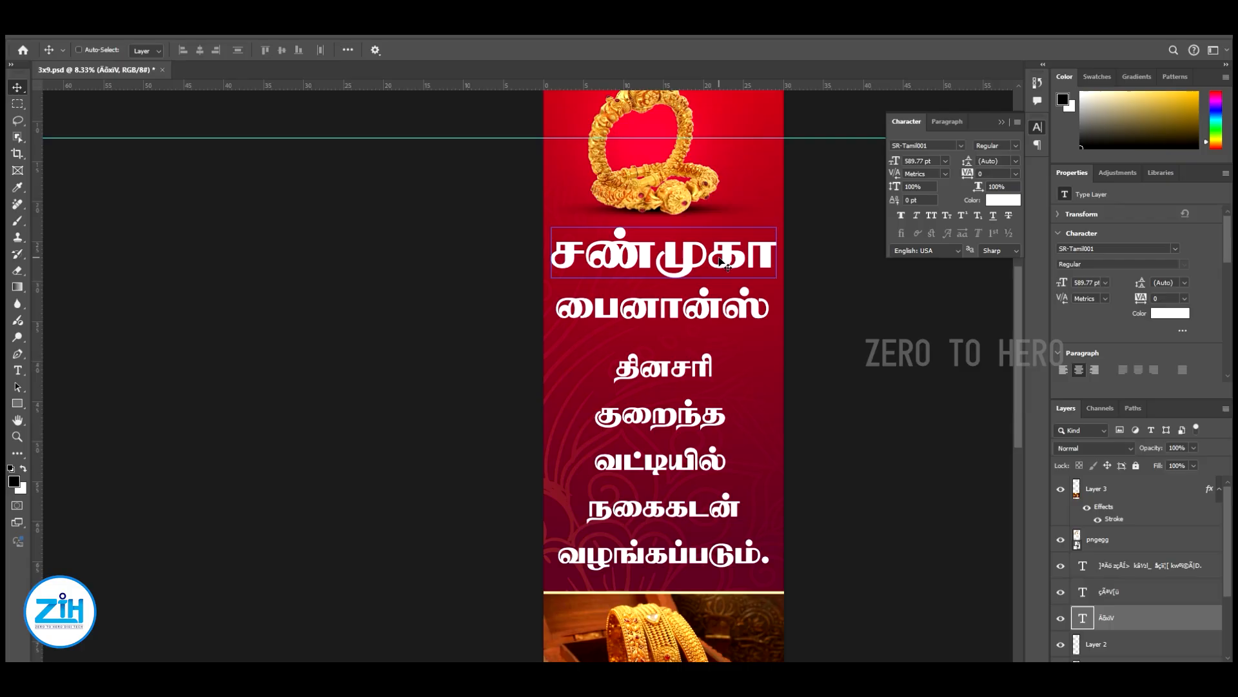
key("alt+l")
key("Escape")
left_click(1004, 200)
type("ff0000")
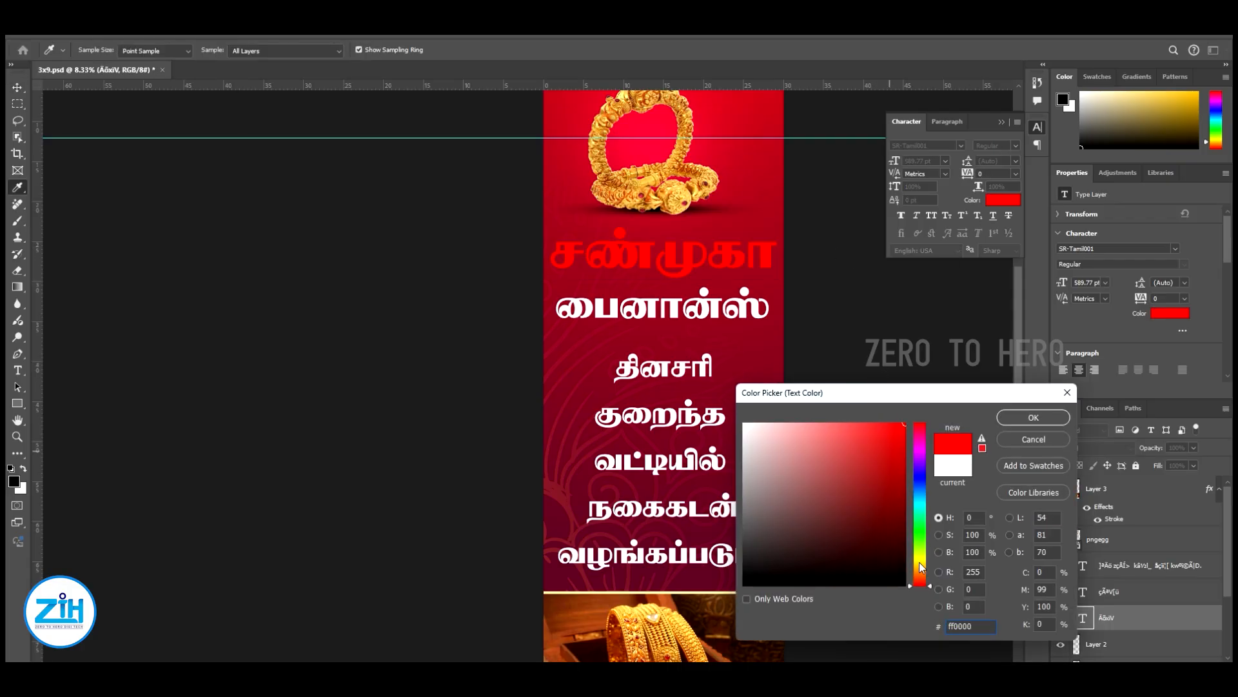
left_click_drag(920, 563, 923, 557)
left_click(1035, 415)
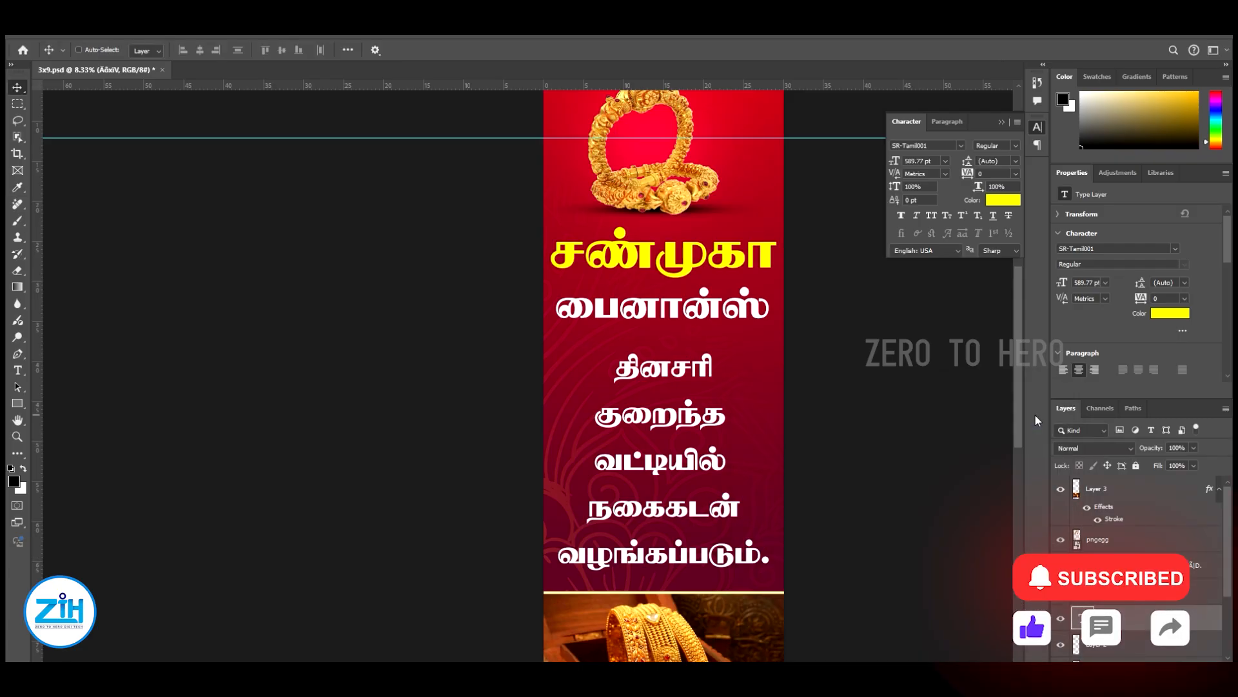
In the yellow heading's layer style, turn off Color Overlay and enable Bevel & Emboss with Contour and a sawtooth-shaped gloss contour
key("alt+l")
left_click_drag(311, 265, 463, 336)
left_click(261, 526)
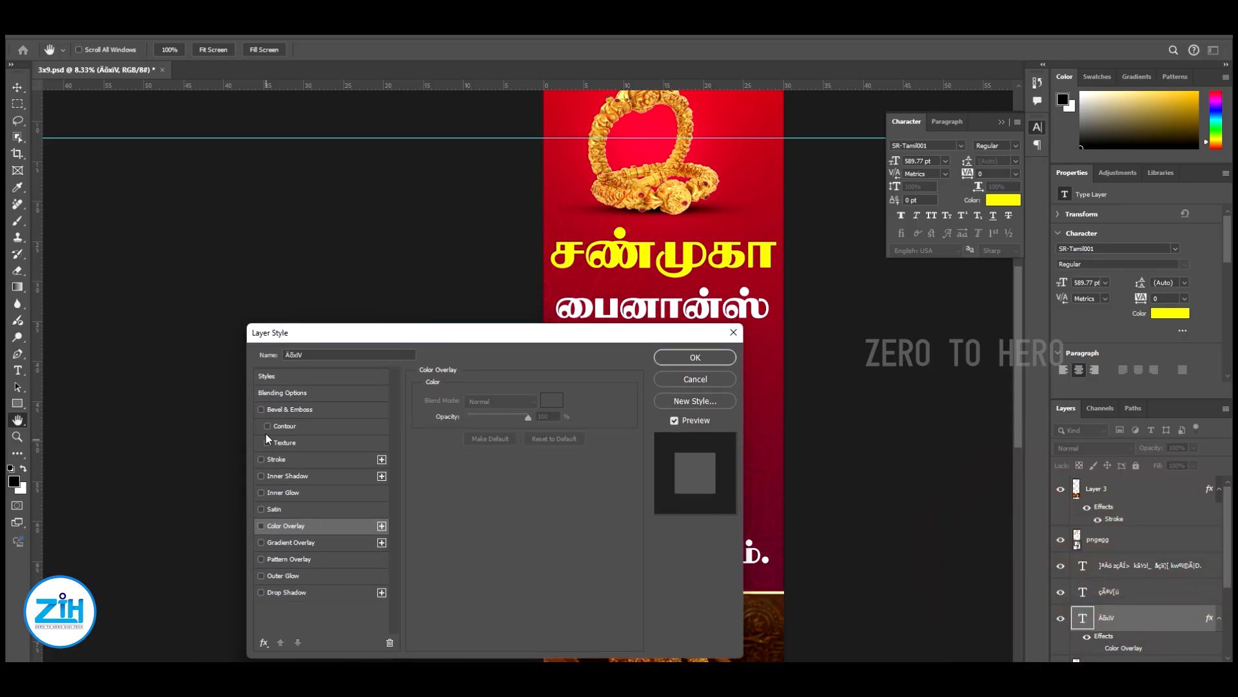
left_click(293, 409)
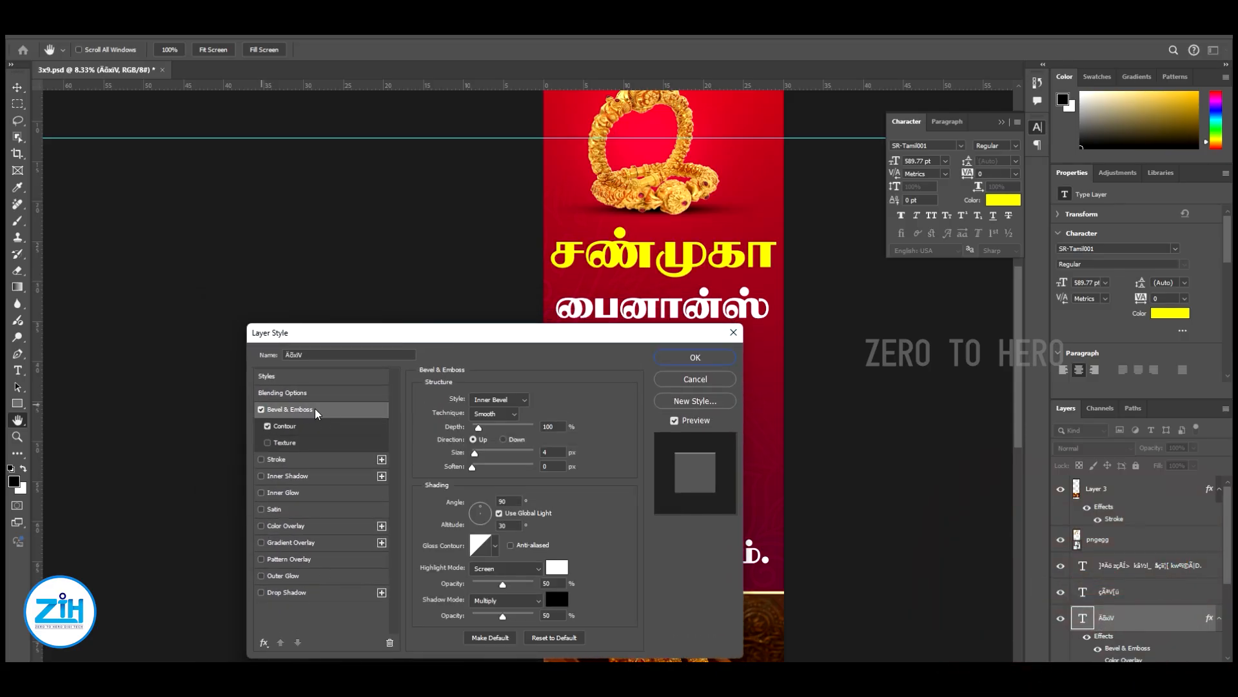
left_click(475, 454)
left_click(495, 547)
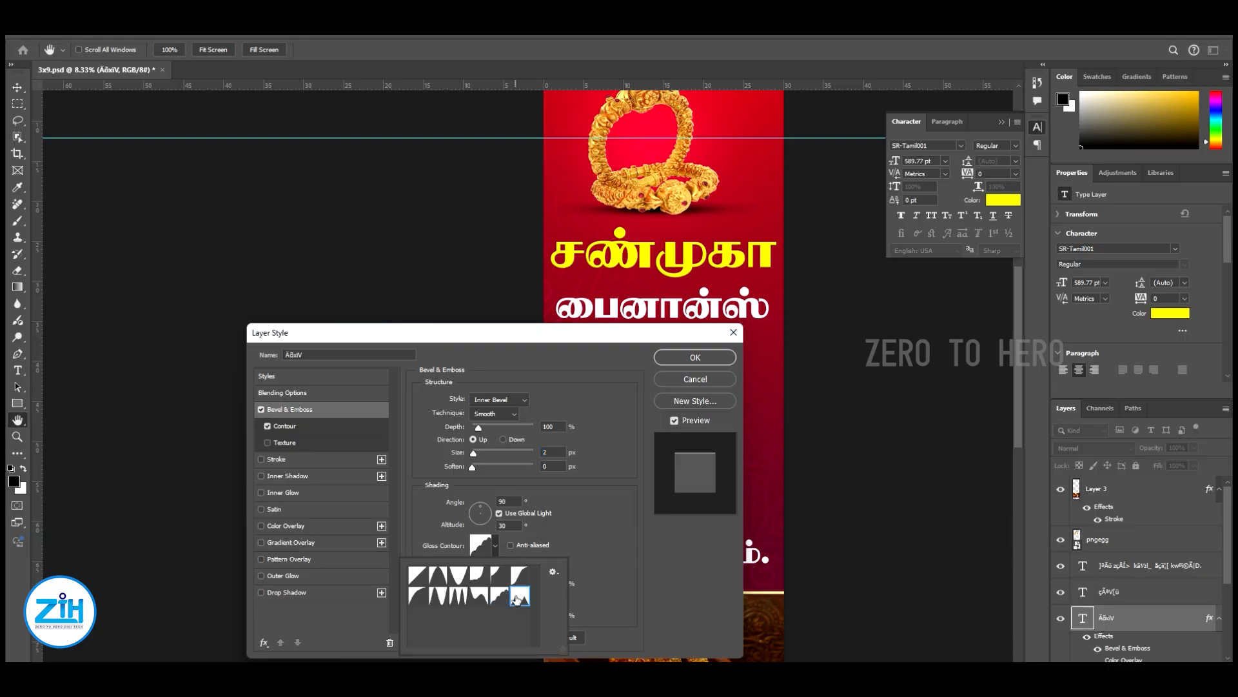
left_click(518, 596)
left_click(584, 518)
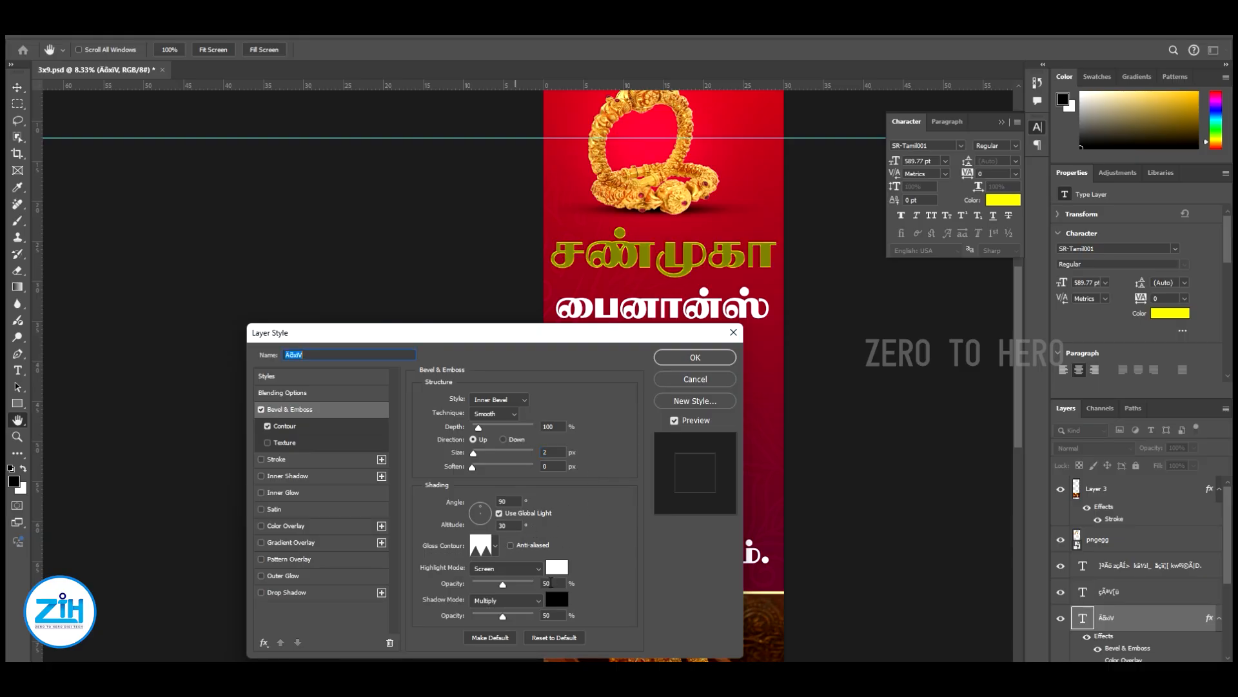
Set the bevel's depth to 240%, size to 32 px, shadow opacity to 63% and shadow colour to orange (#ff9102)
left_click_drag(503, 618, 510, 617)
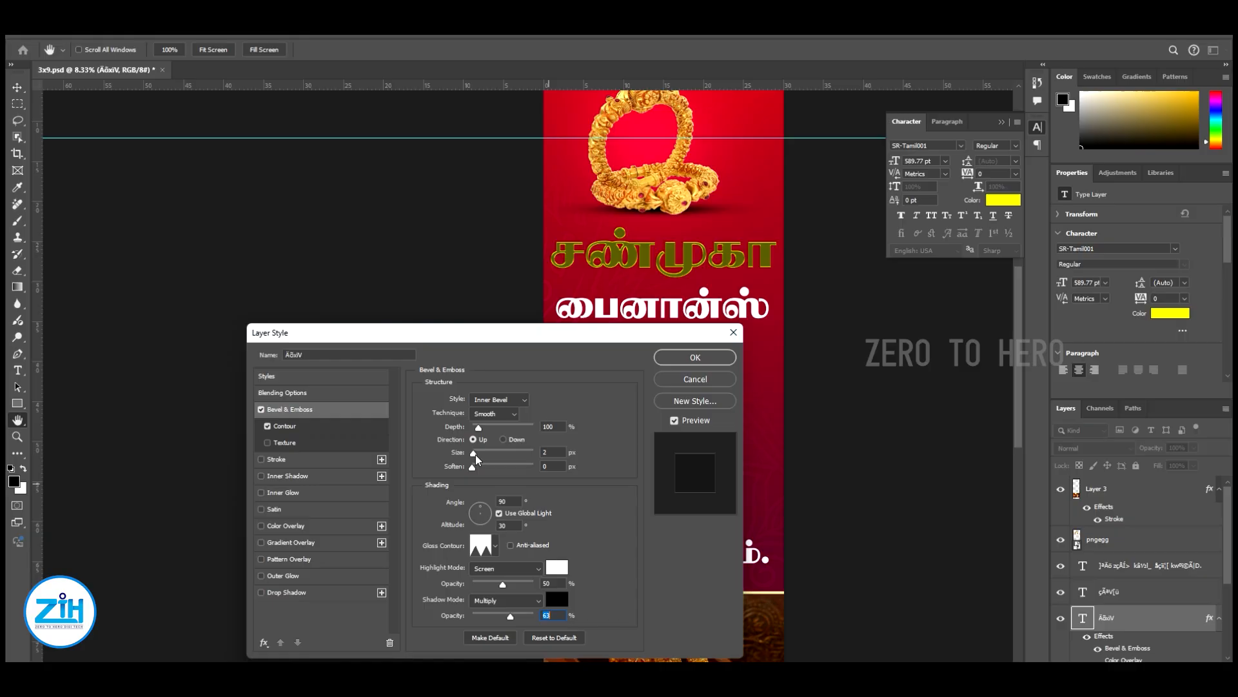
left_click_drag(475, 456, 484, 429)
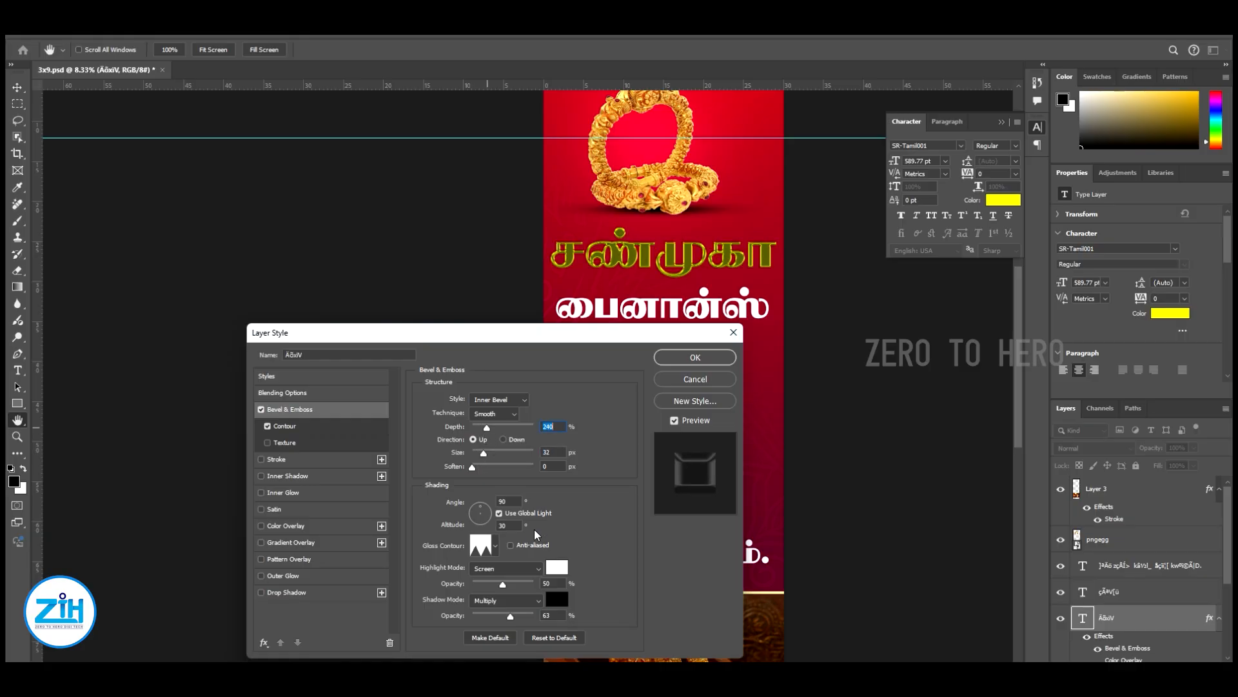
left_click(549, 597)
left_click(903, 424)
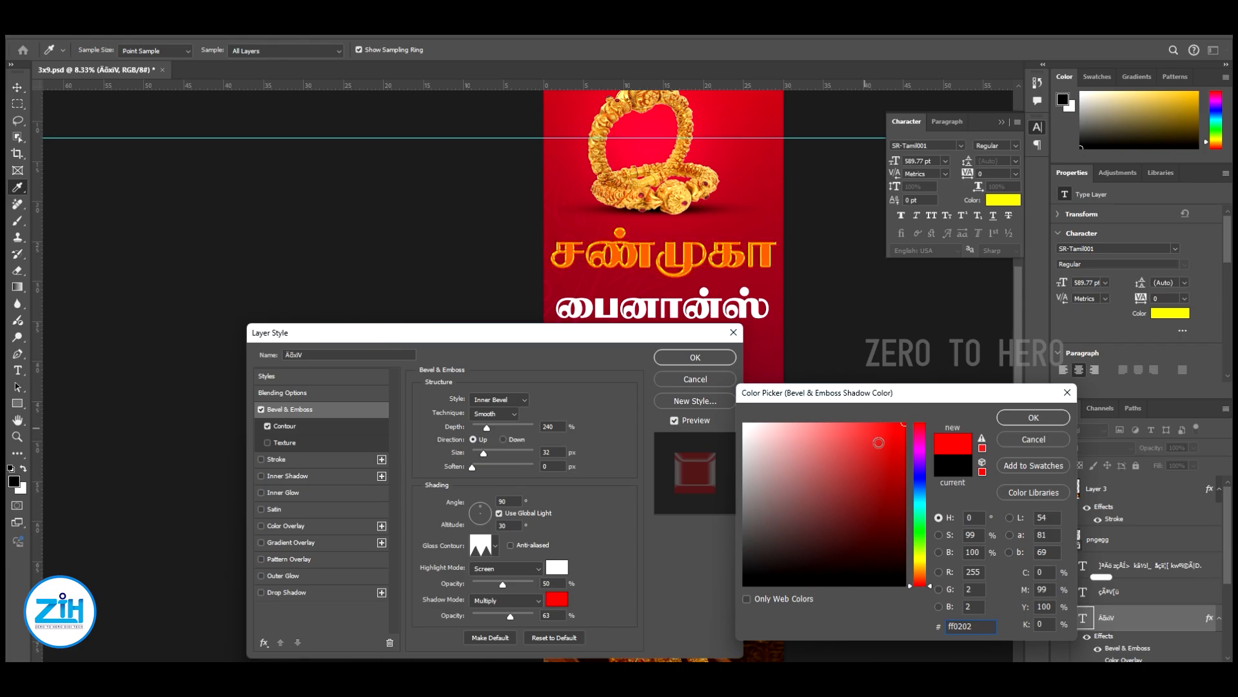
left_click_drag(925, 571, 927, 572)
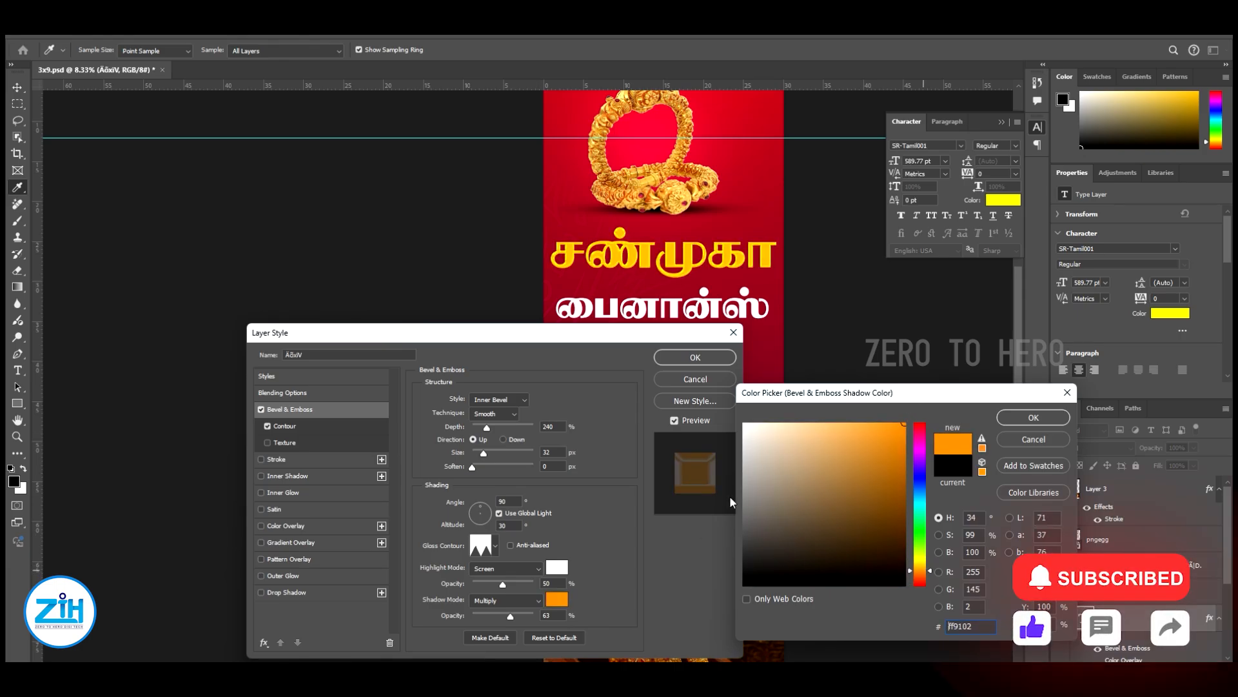
left_click(1034, 417)
Add a 49 px outside stroke in dark red (#890000) to the heading சண்முகா
left_click(277, 458)
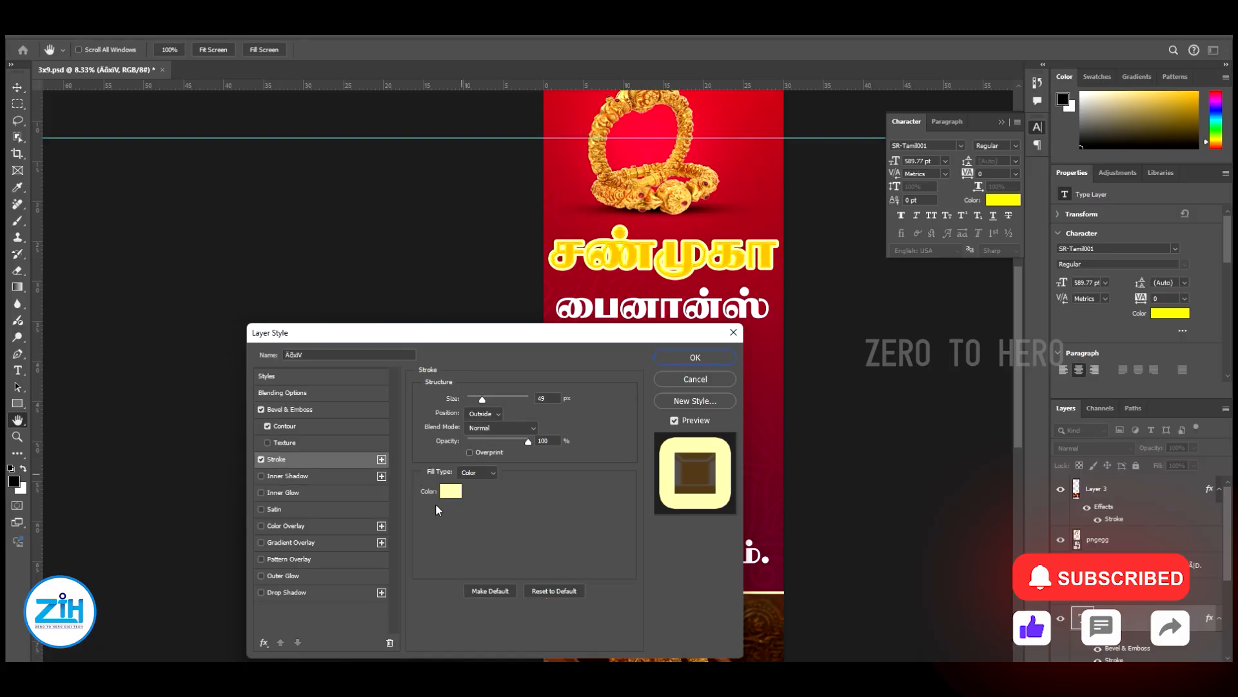
left_click(450, 492)
left_click(905, 559)
left_click(919, 578)
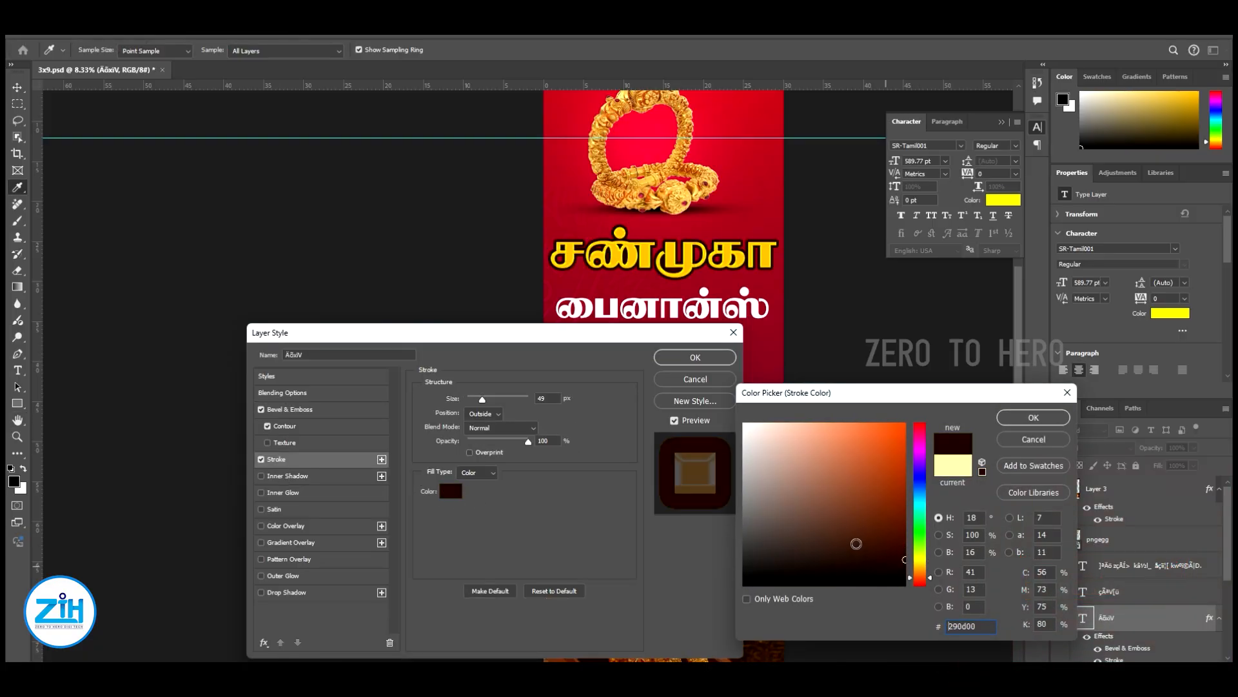
left_click(924, 585)
left_click_drag(897, 514, 904, 500)
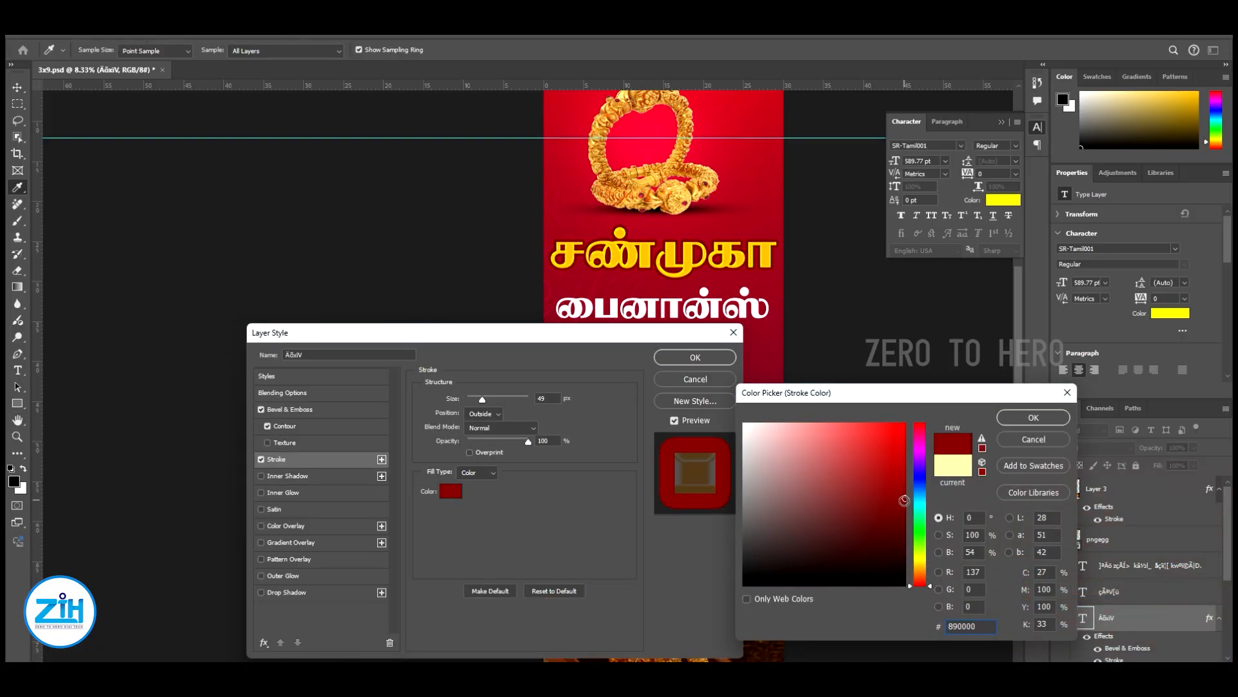
left_click(1033, 418)
Add a drop shadow with distance 83 px and size 35 px to the heading and apply the layer style
left_click(284, 592)
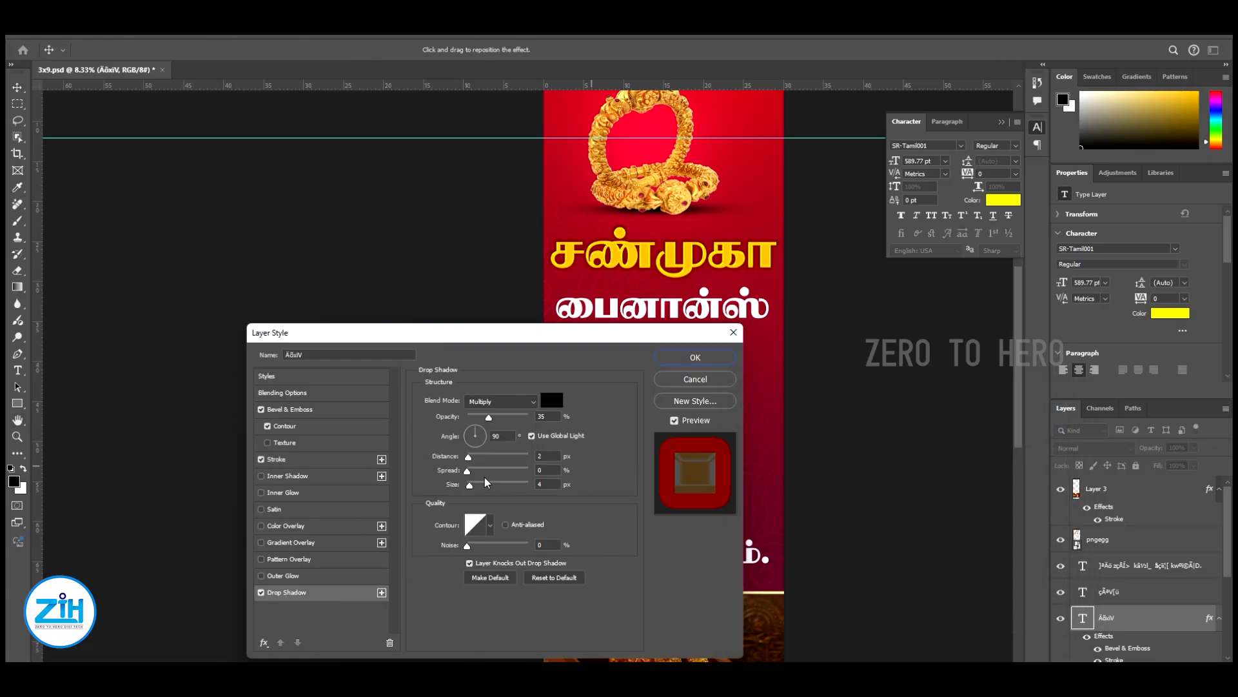
left_click_drag(504, 459, 513, 459)
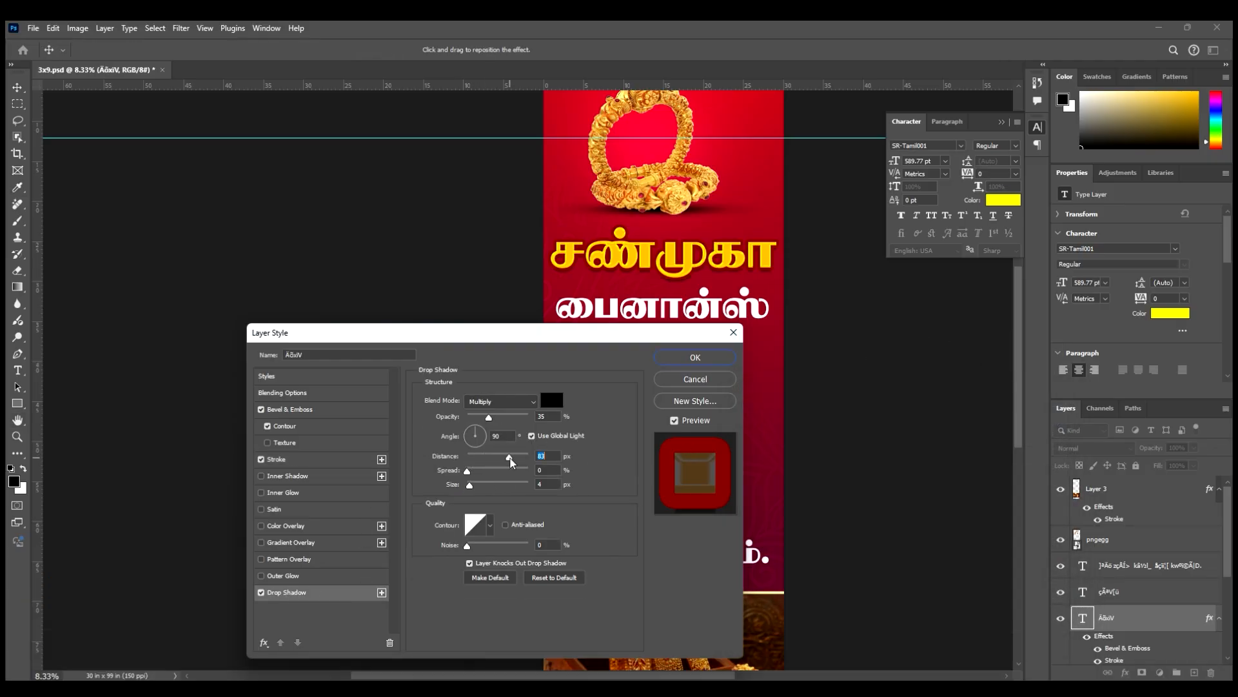
left_click(695, 357)
Copy the styled heading's layer style and select the second heading line பைனான்ஸ்
key("alt+l")
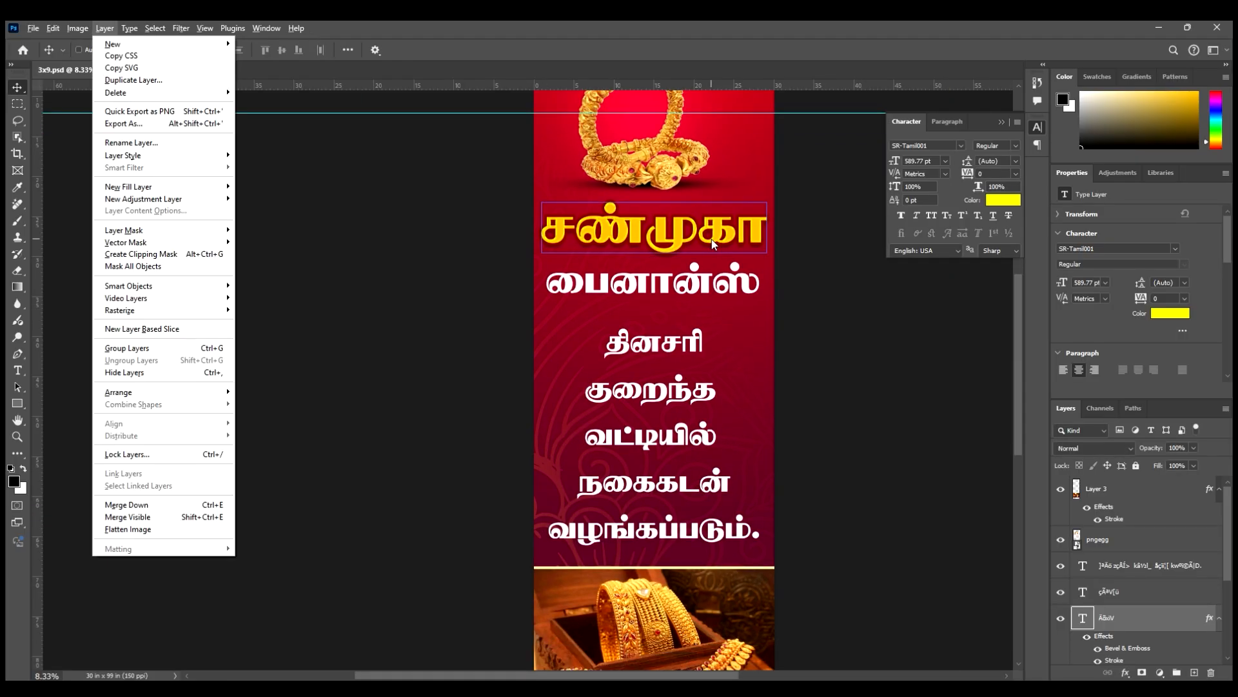
key("y")
key("c")
right_click(684, 286)
left_click(709, 293)
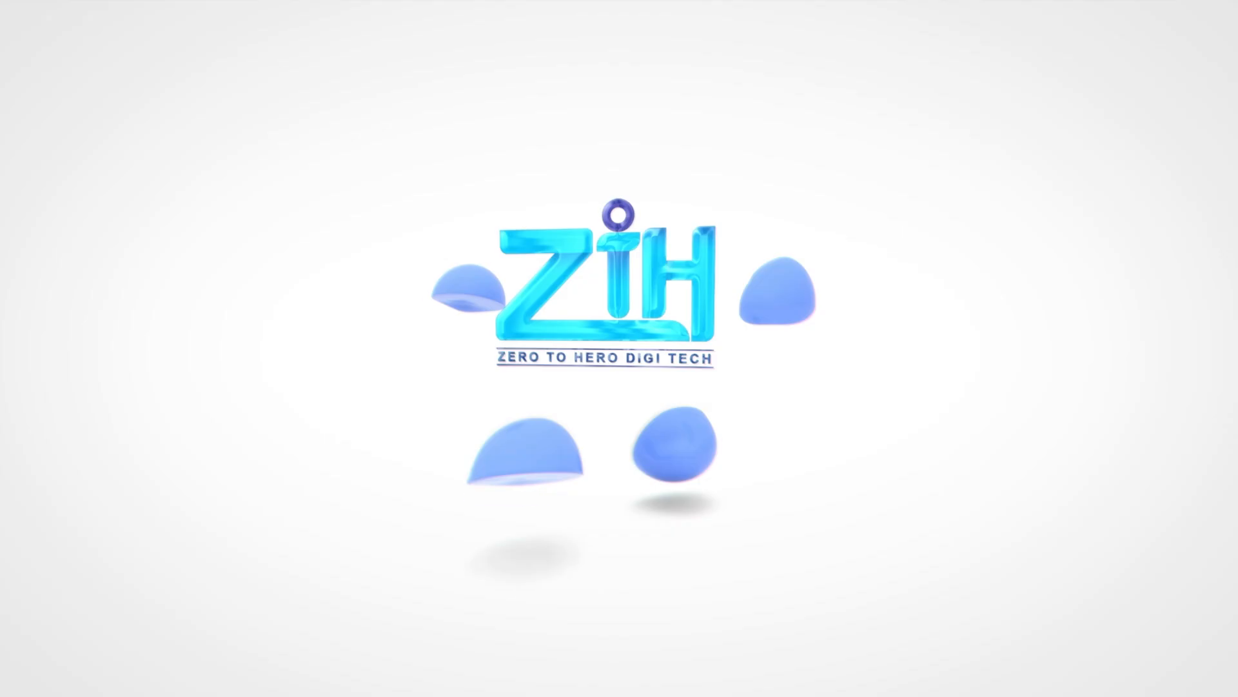